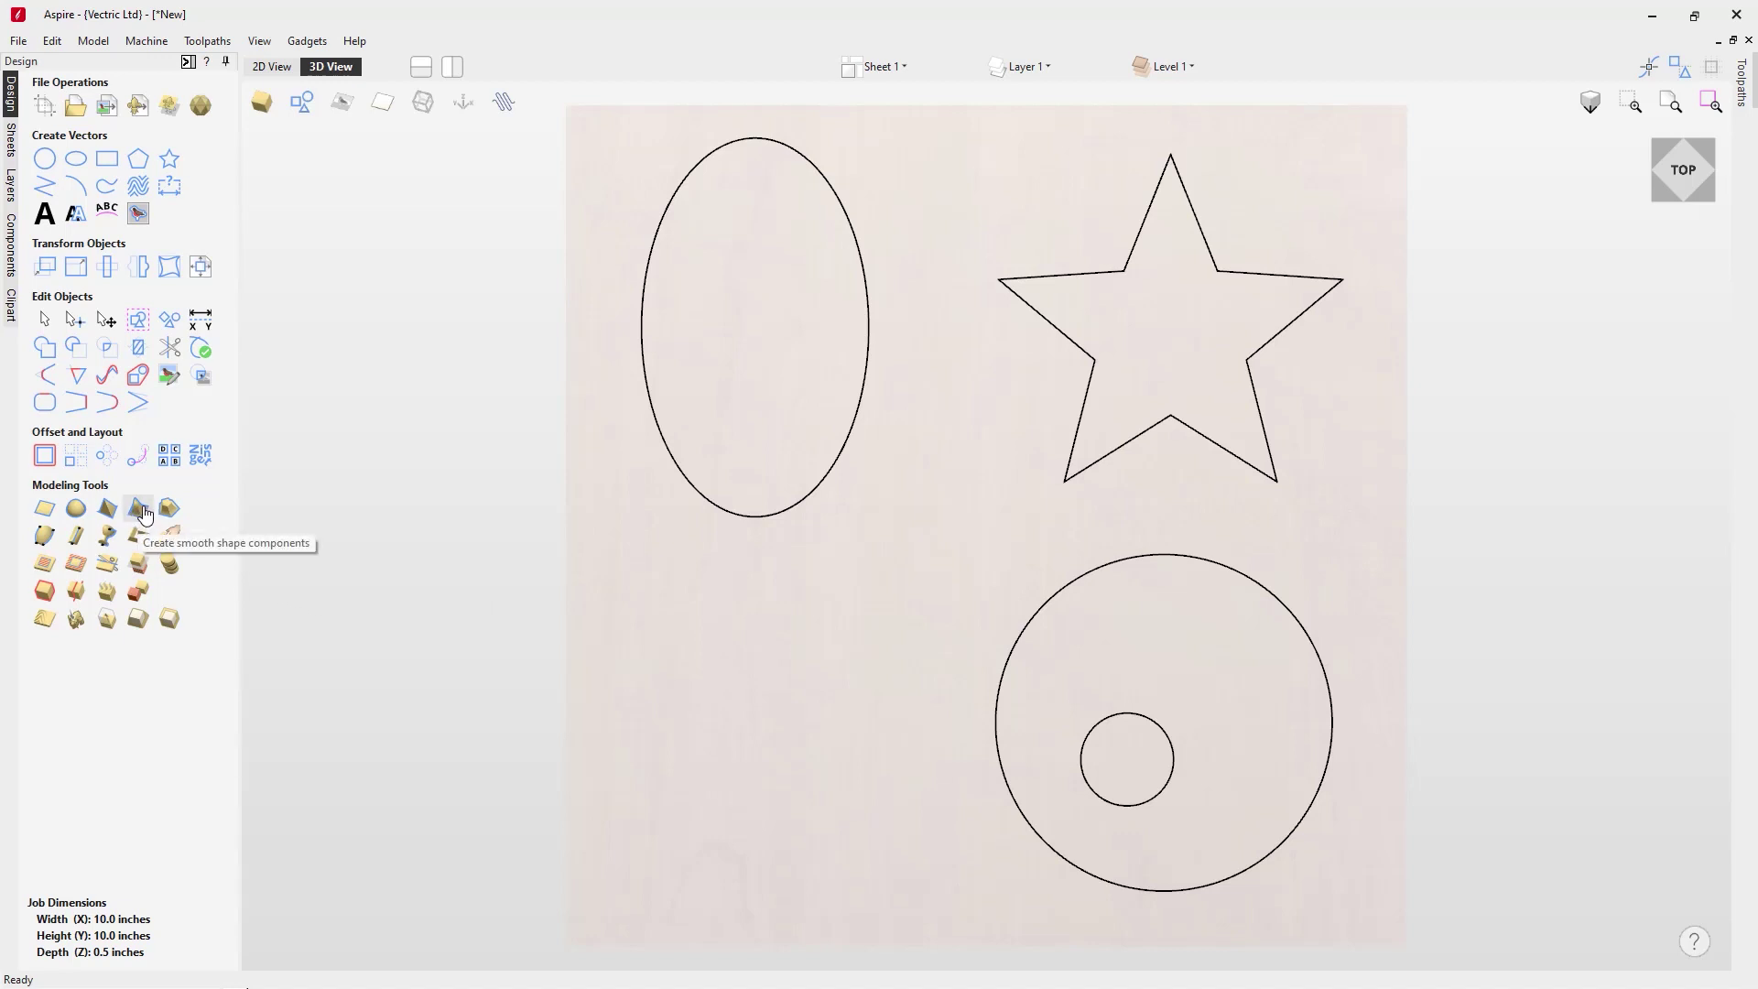
Step: Create a smooth shape from the ellipse, with top smoothing raised above centre and base smoothing set slightly below centre
{"action": "left_click", "coordinate": [142, 509]}
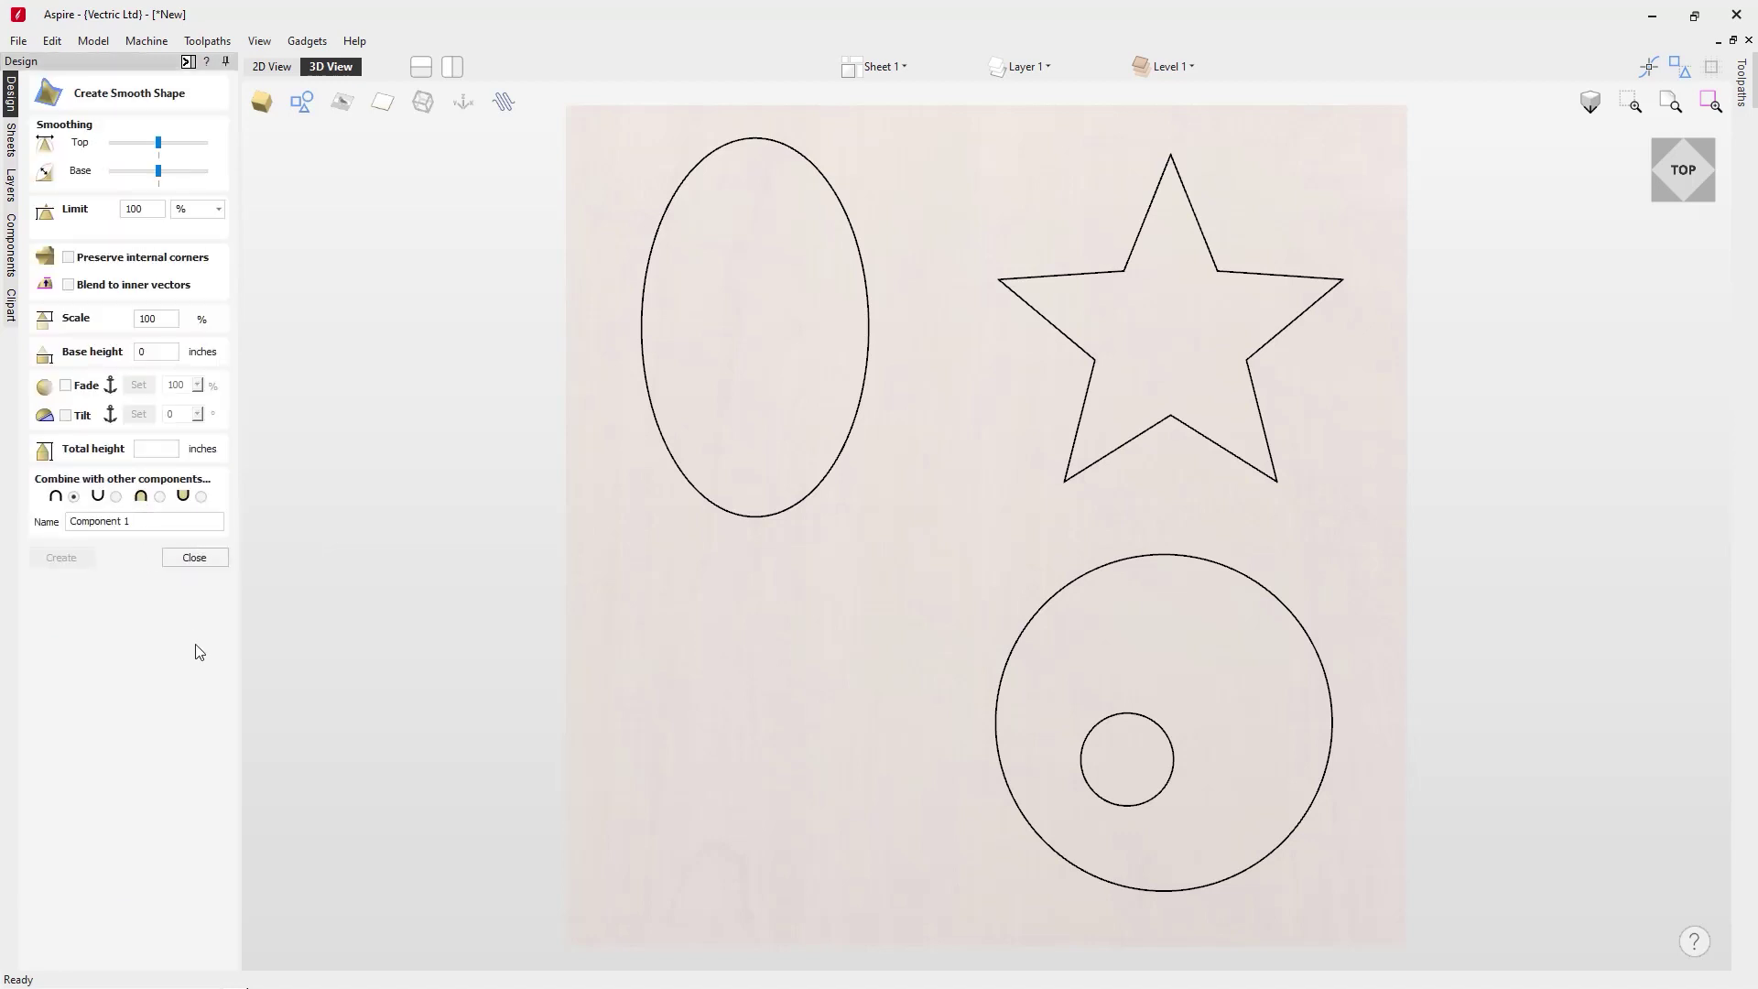
{"action": "left_click", "coordinate": [757, 518]}
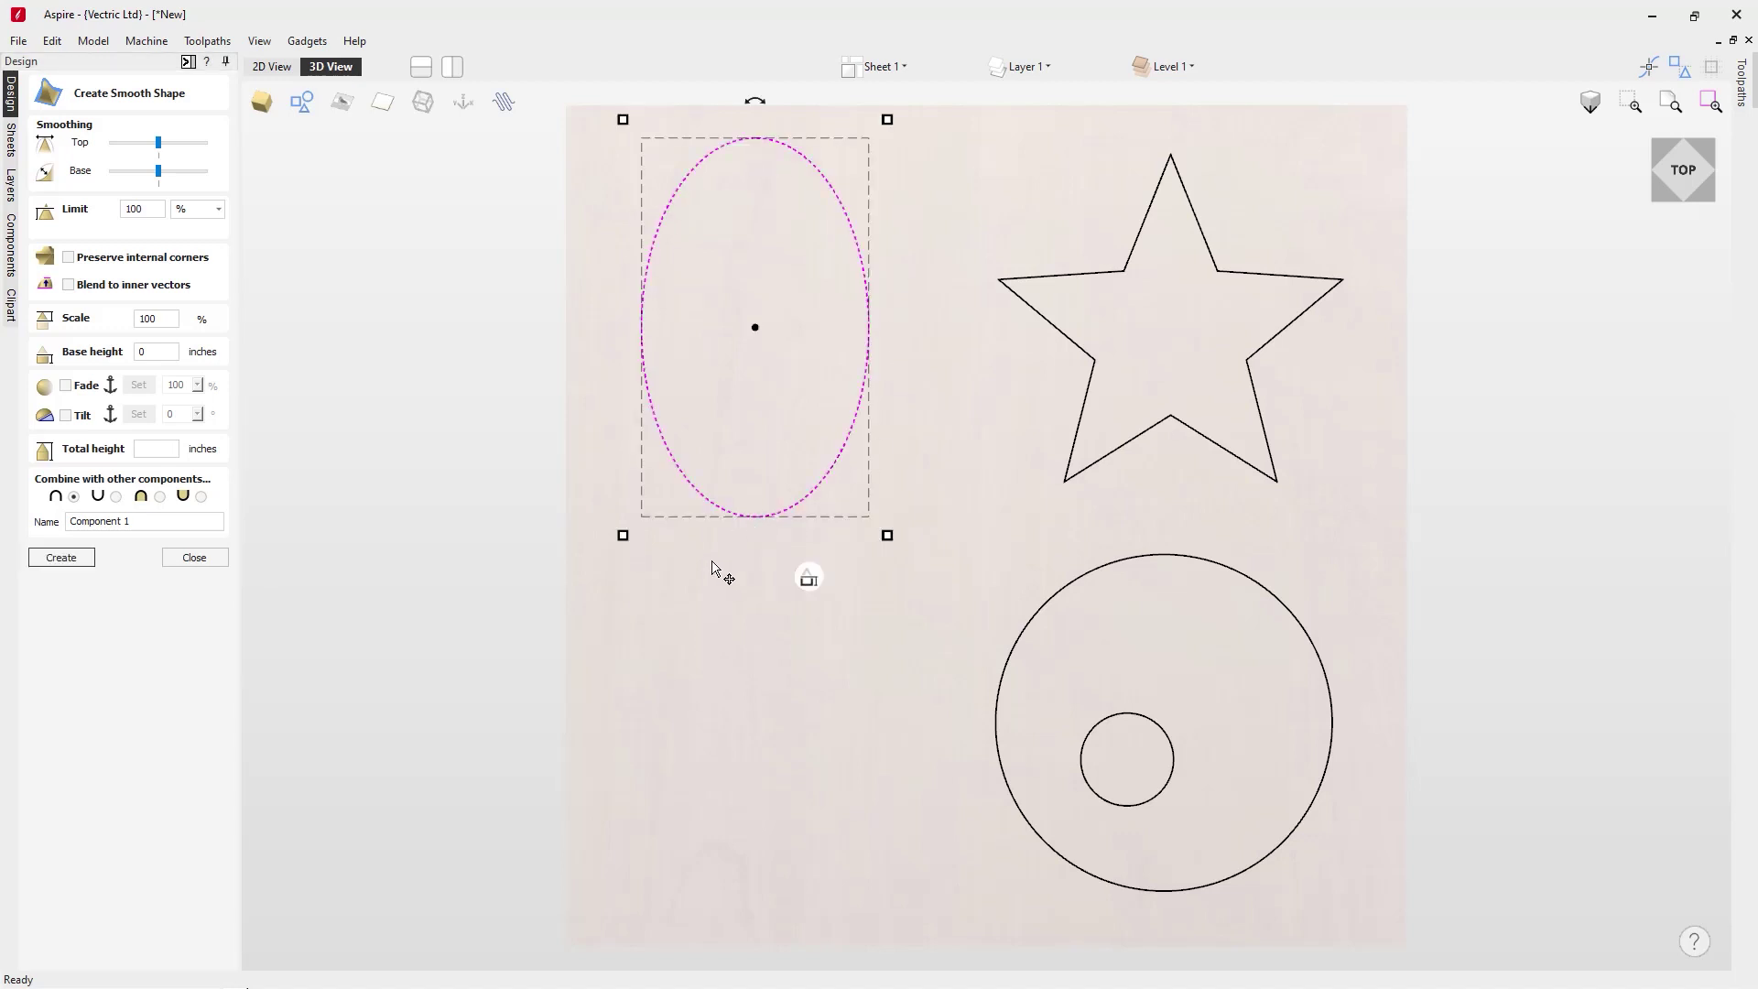
{"action": "left_click_drag", "start_coordinate": [1660, 178], "coordinate": [1593, 229]}
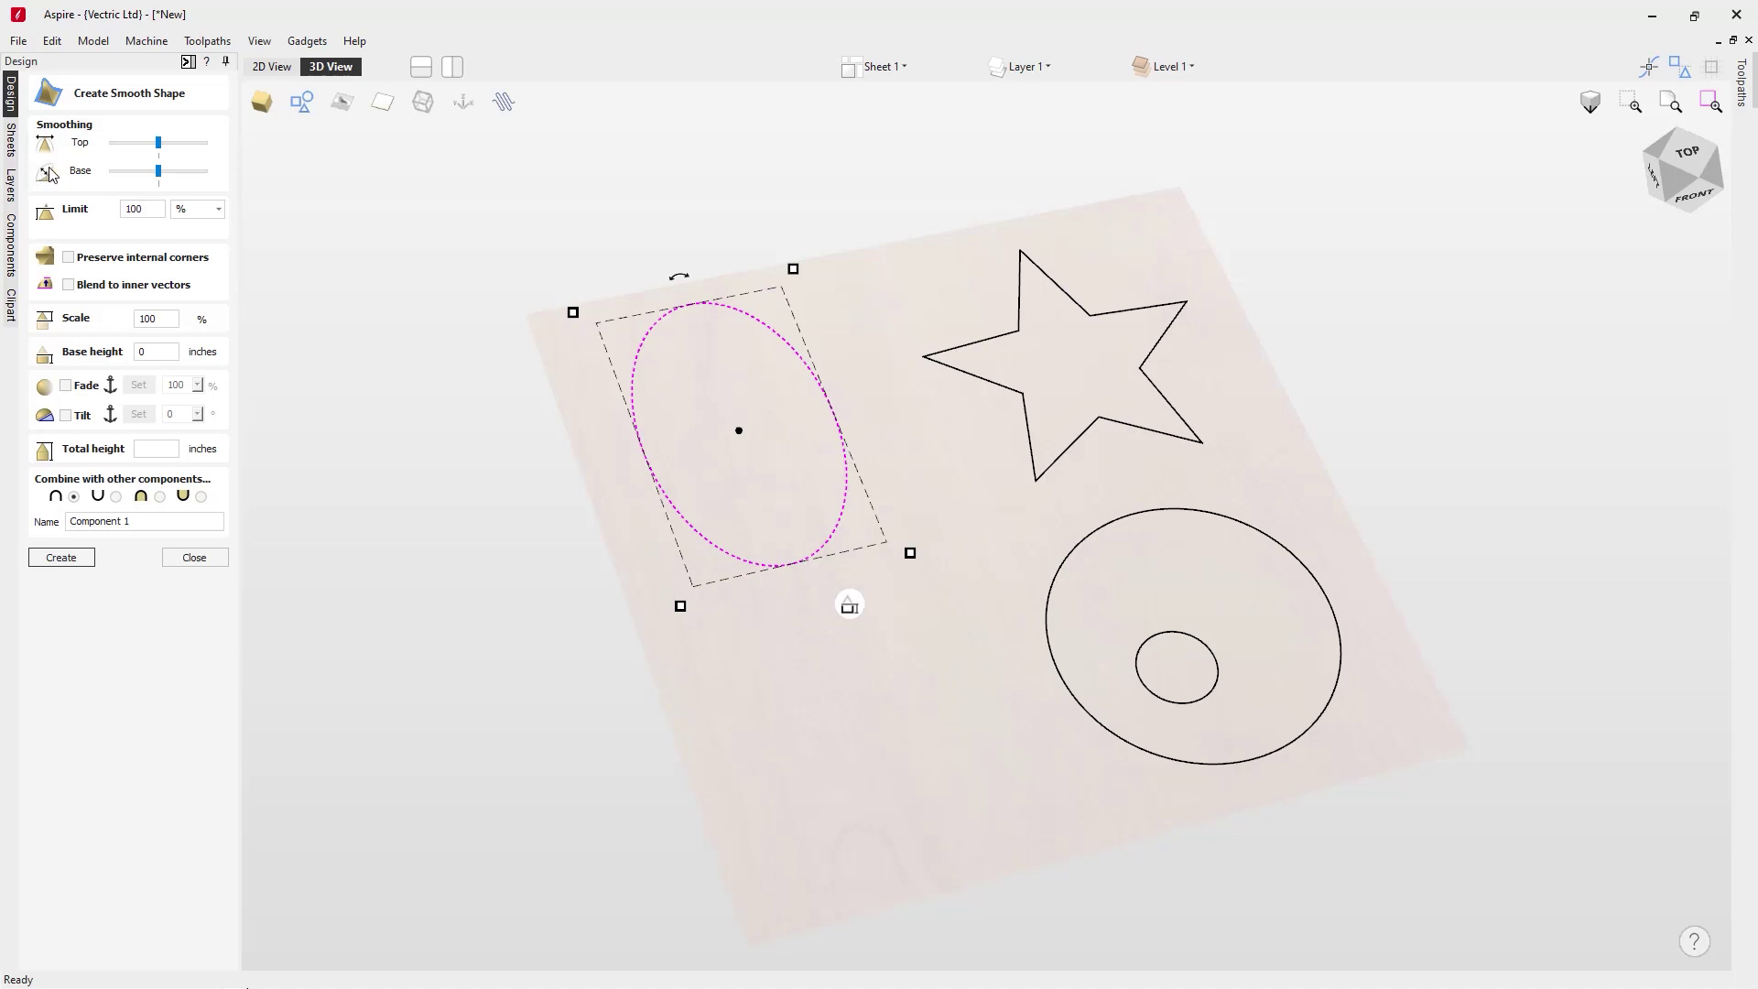
{"action": "left_click_drag", "start_coordinate": [168, 149], "coordinate": [143, 177]}
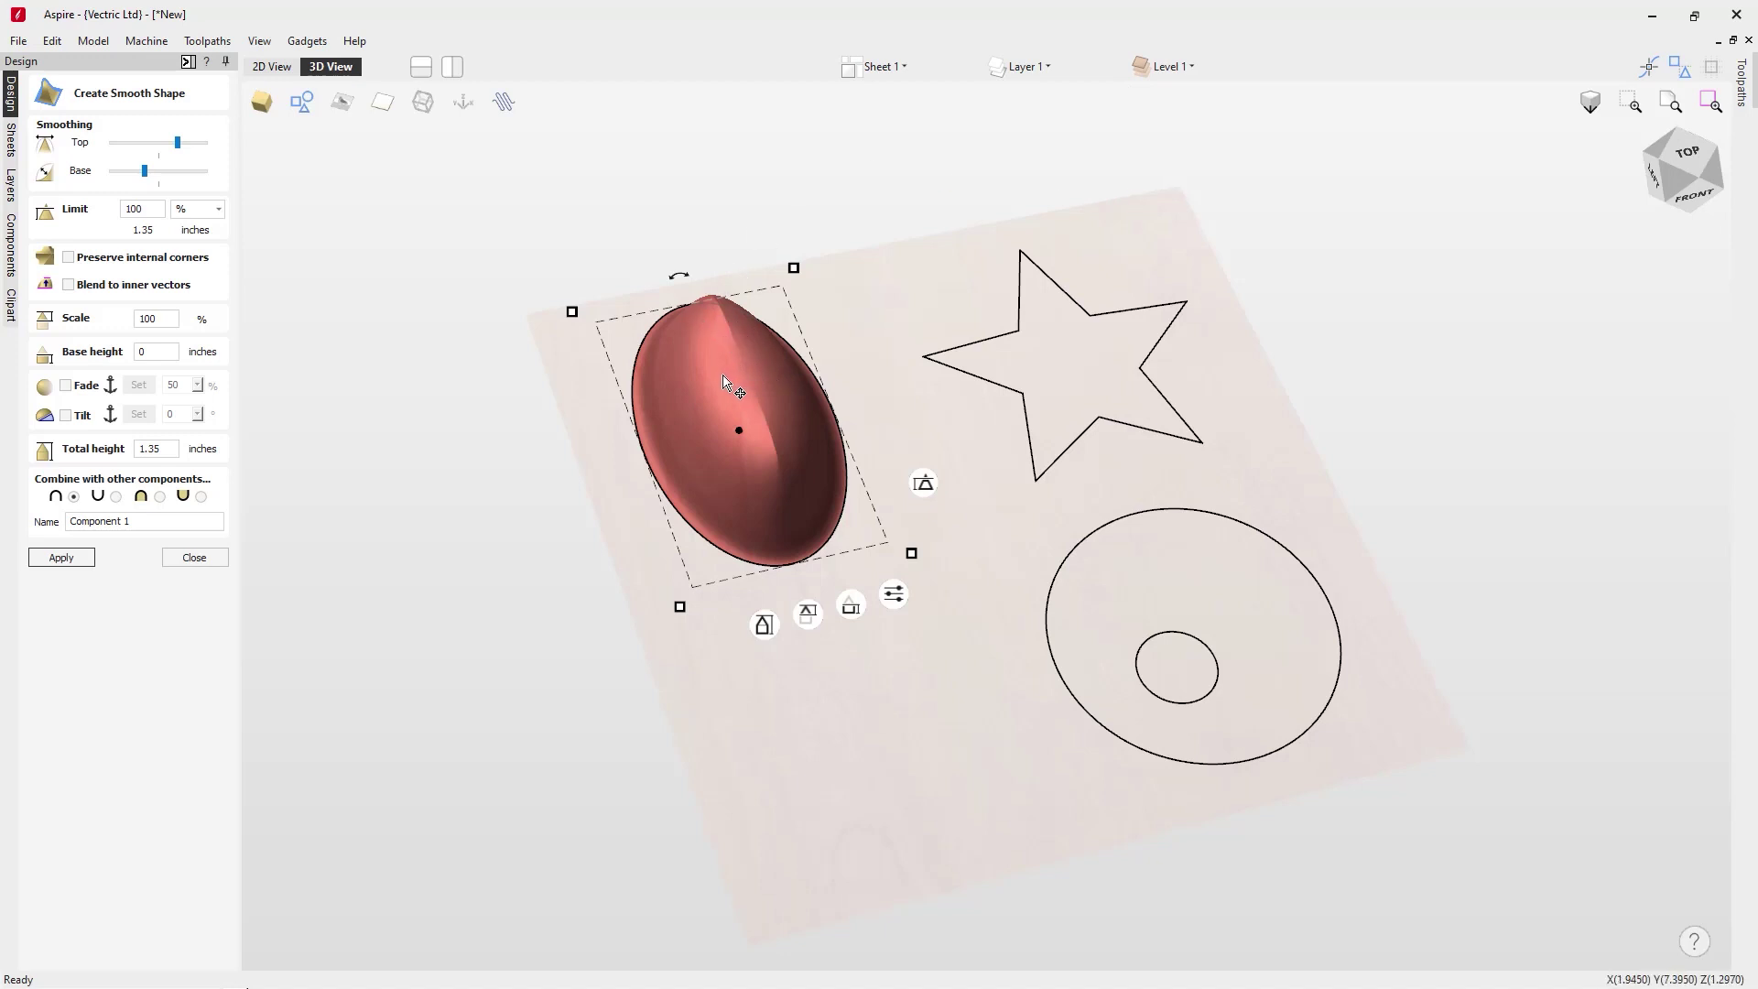
Step: Try higher and lower top and base smoothing values on the ellipse's smooth shape
{"action": "left_click_drag", "start_coordinate": [1107, 777], "coordinate": [1012, 573]}
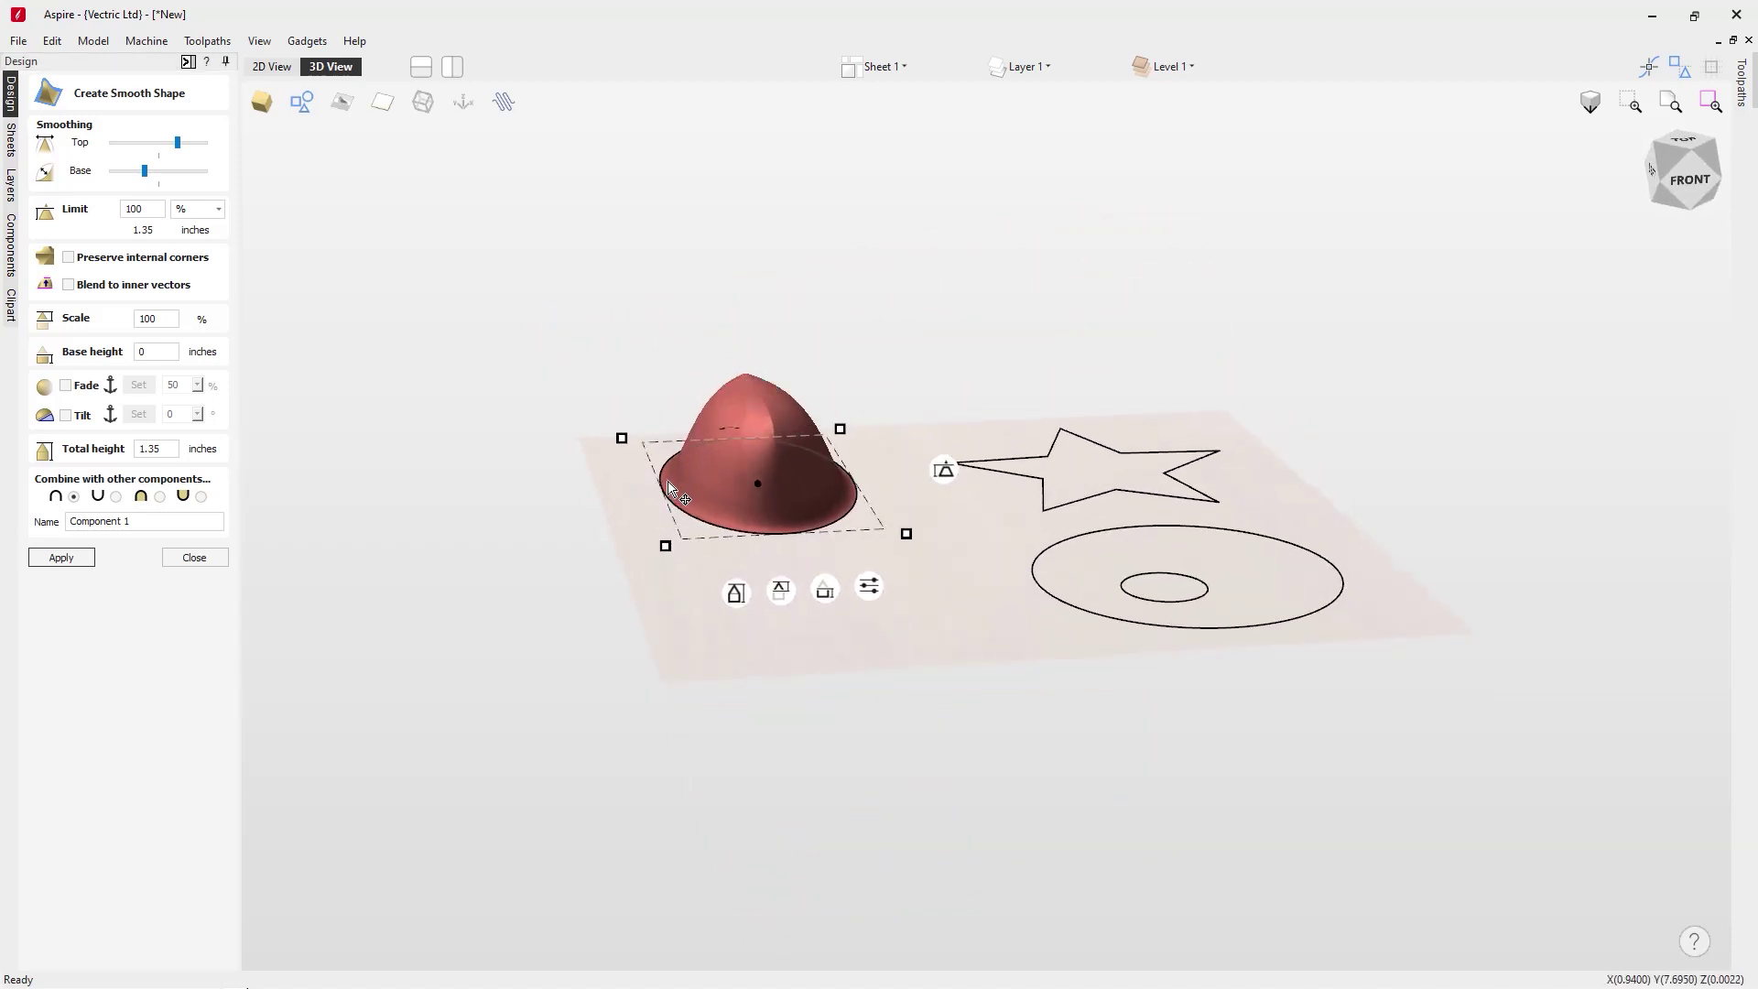
{"action": "left_click_drag", "start_coordinate": [180, 146], "coordinate": [190, 147]}
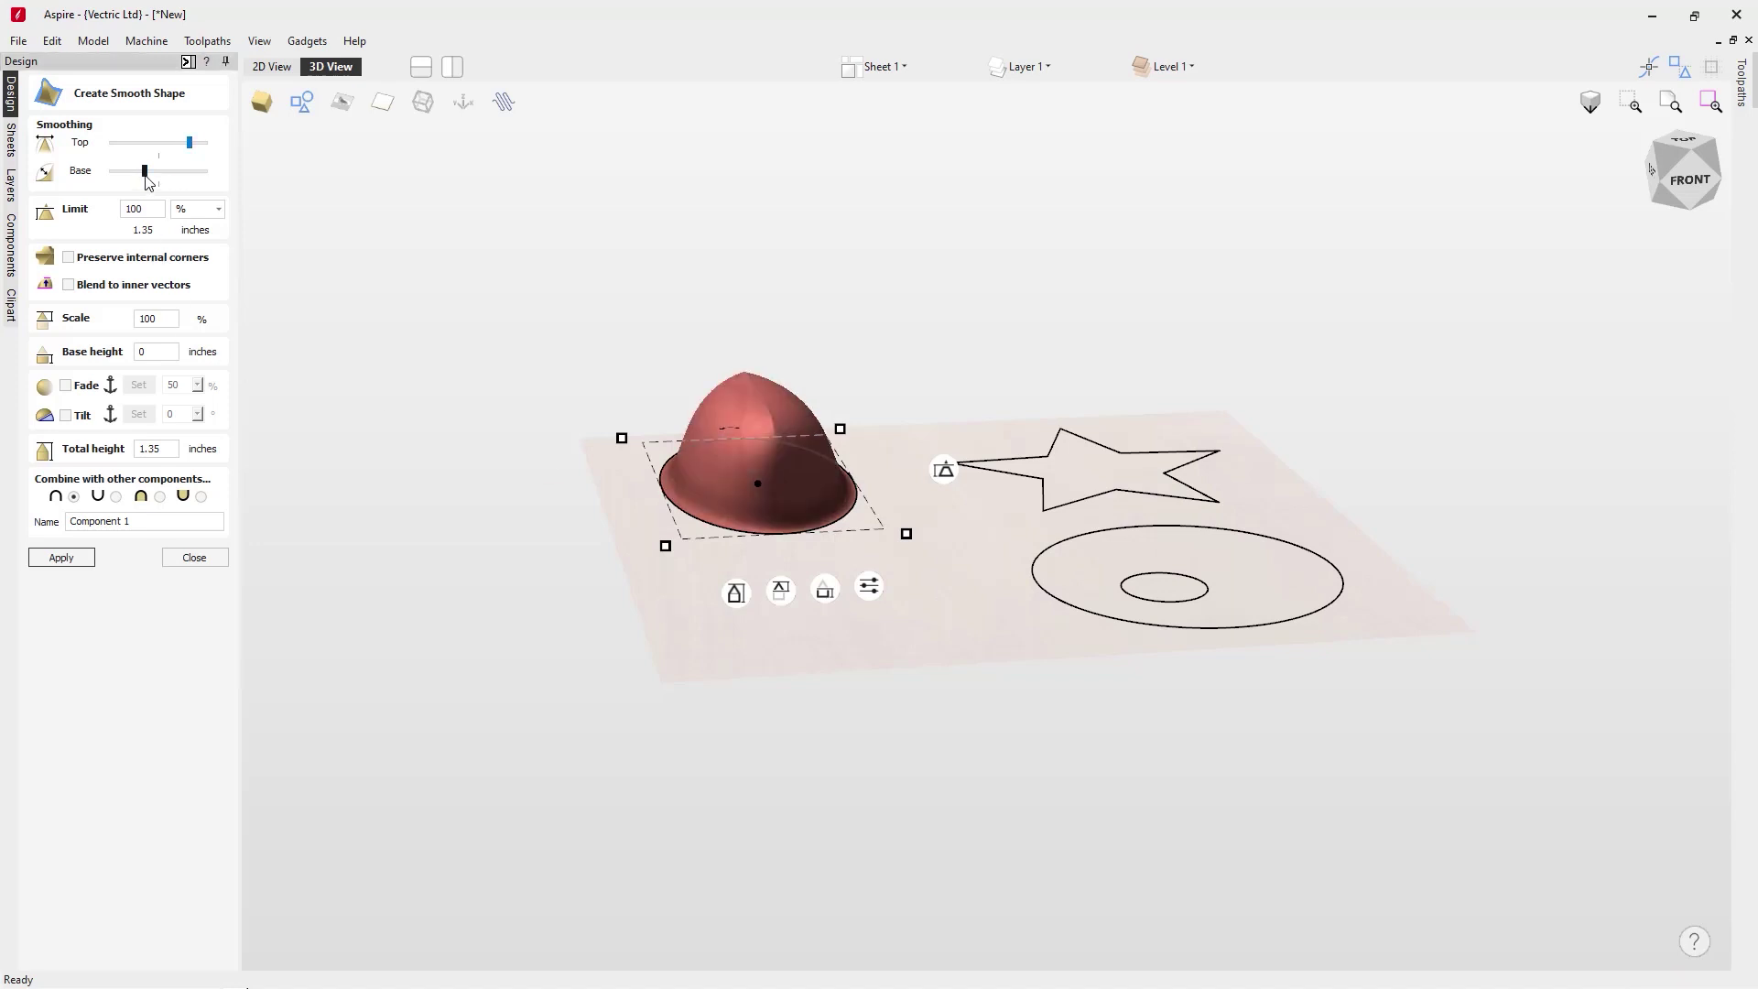
{"action": "left_click_drag", "start_coordinate": [190, 144], "coordinate": [179, 144]}
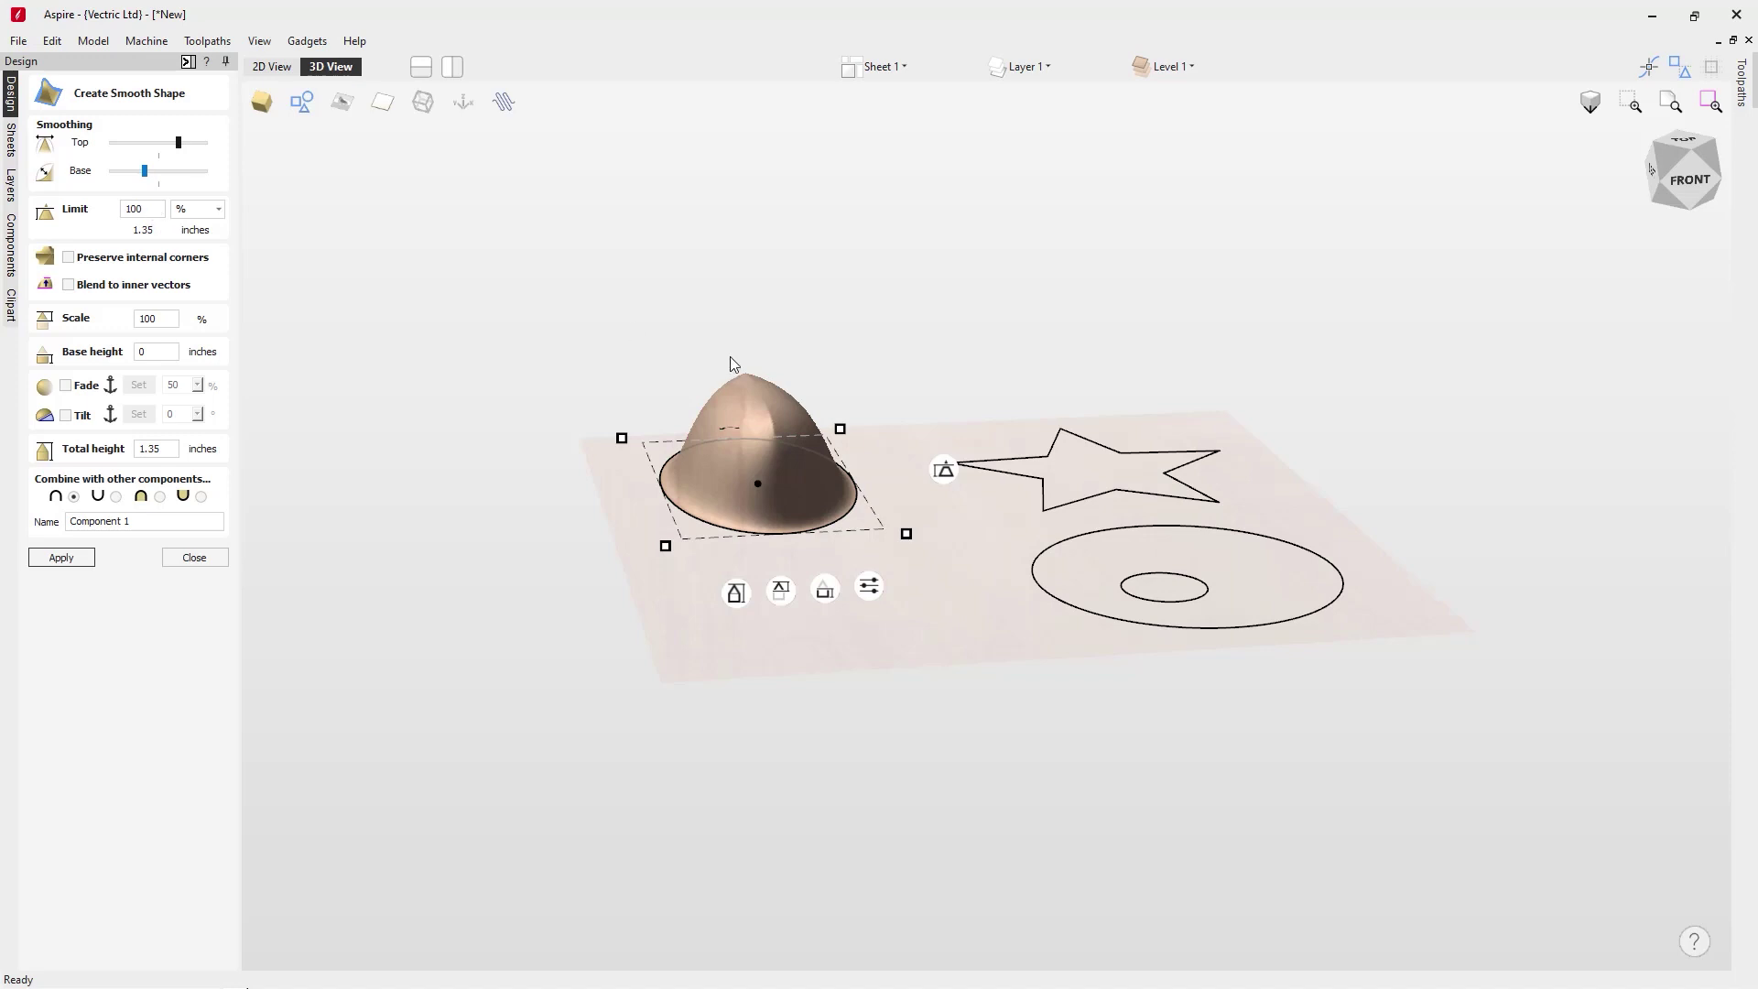
{"action": "left_click_drag", "start_coordinate": [179, 143], "coordinate": [140, 145]}
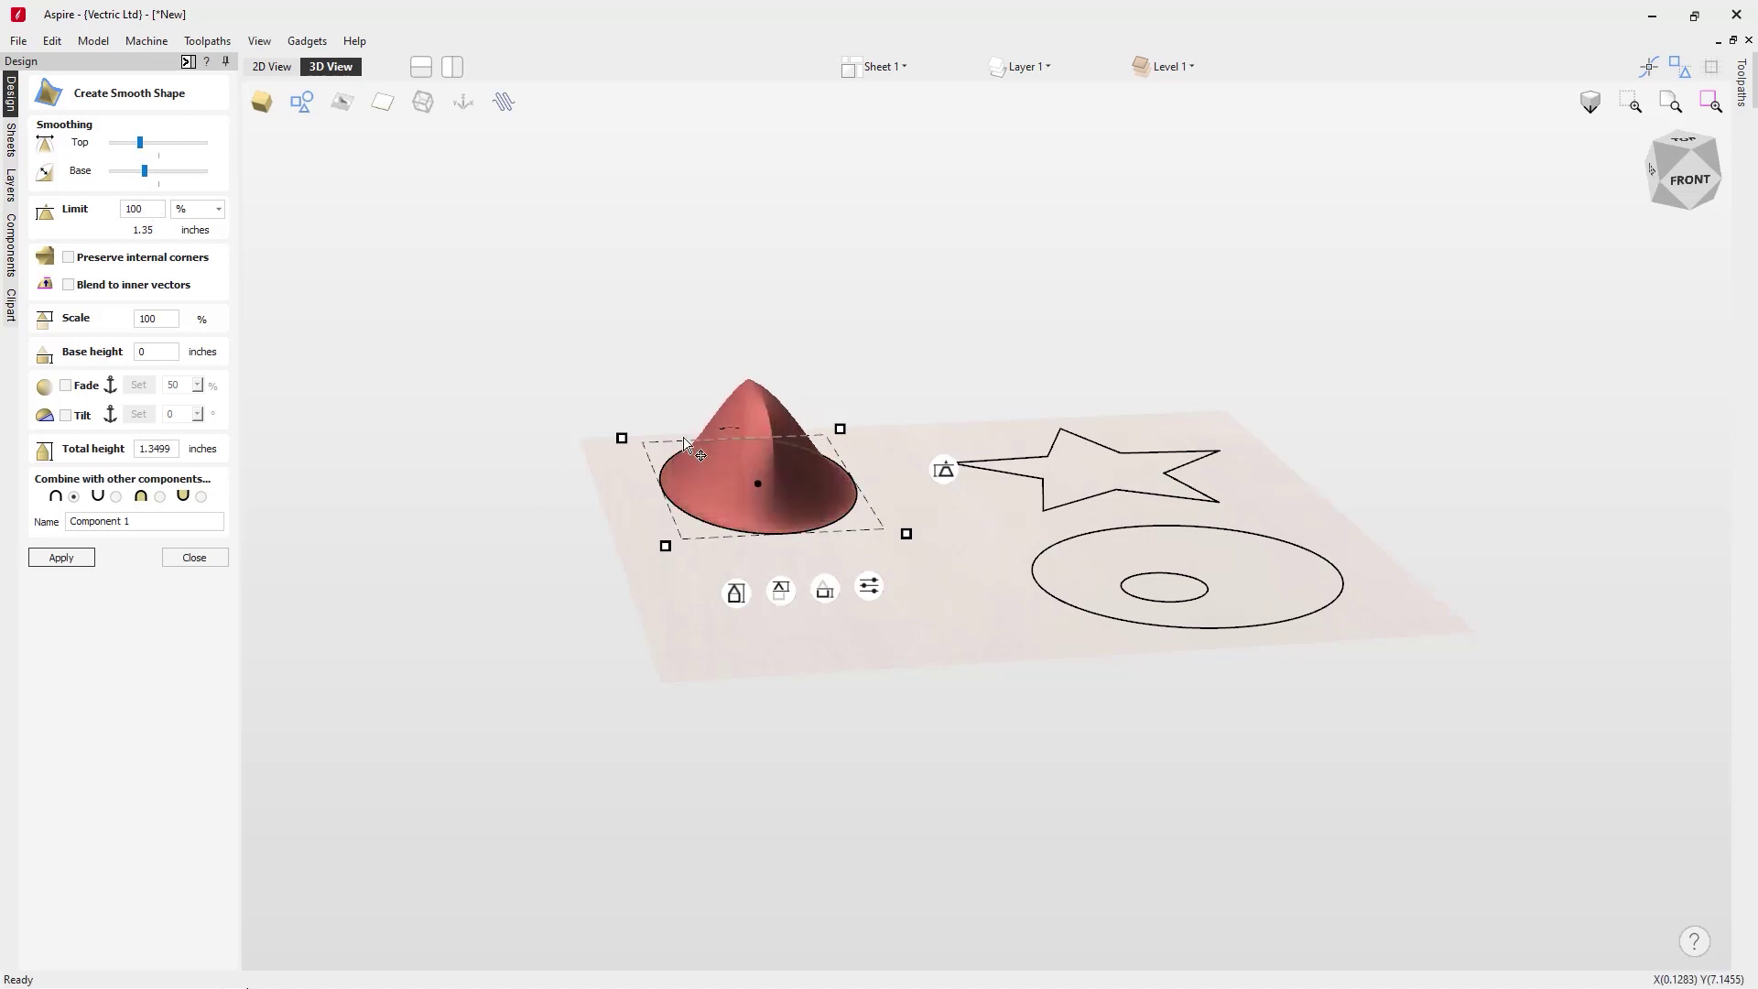
{"action": "left_click_drag", "start_coordinate": [150, 172], "coordinate": [176, 172]}
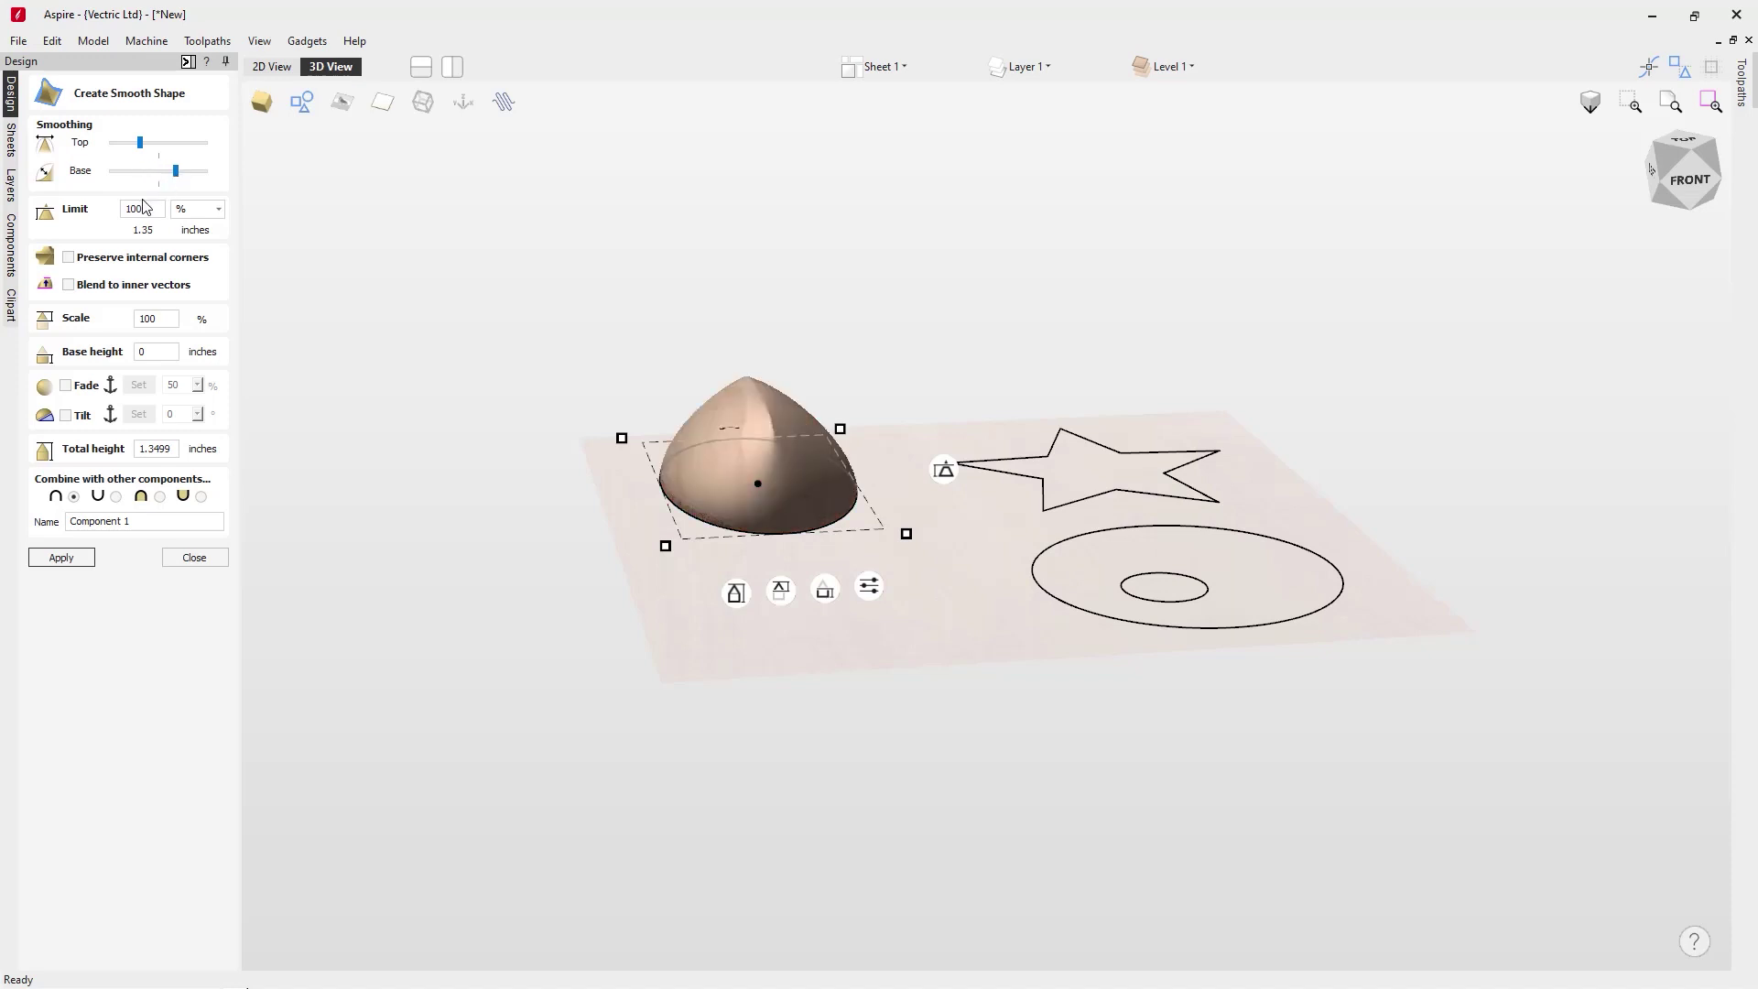
{"action": "left_click_drag", "start_coordinate": [175, 172], "coordinate": [131, 172]}
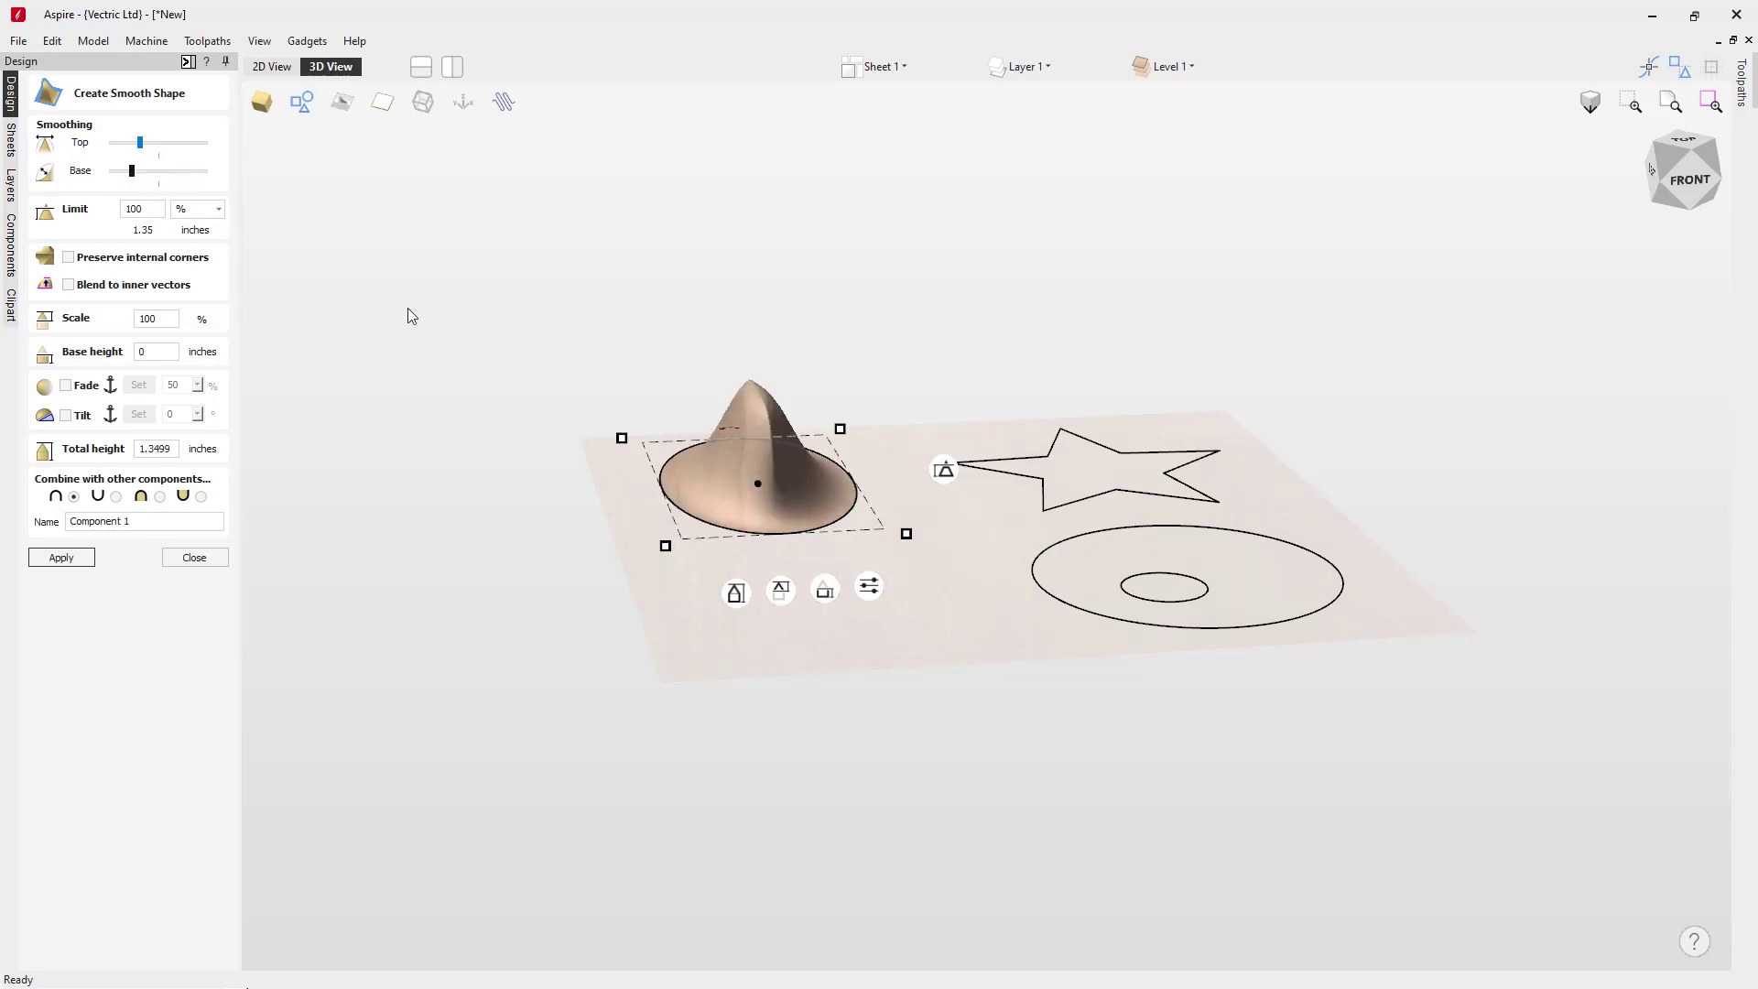
Step: Set the shape's top smoothing above centre and its base smoothing slightly below centre for a rounded dome
{"action": "left_click", "coordinate": [138, 143]}
{"action": "left_click_drag", "start_coordinate": [150, 144], "coordinate": [177, 143]}
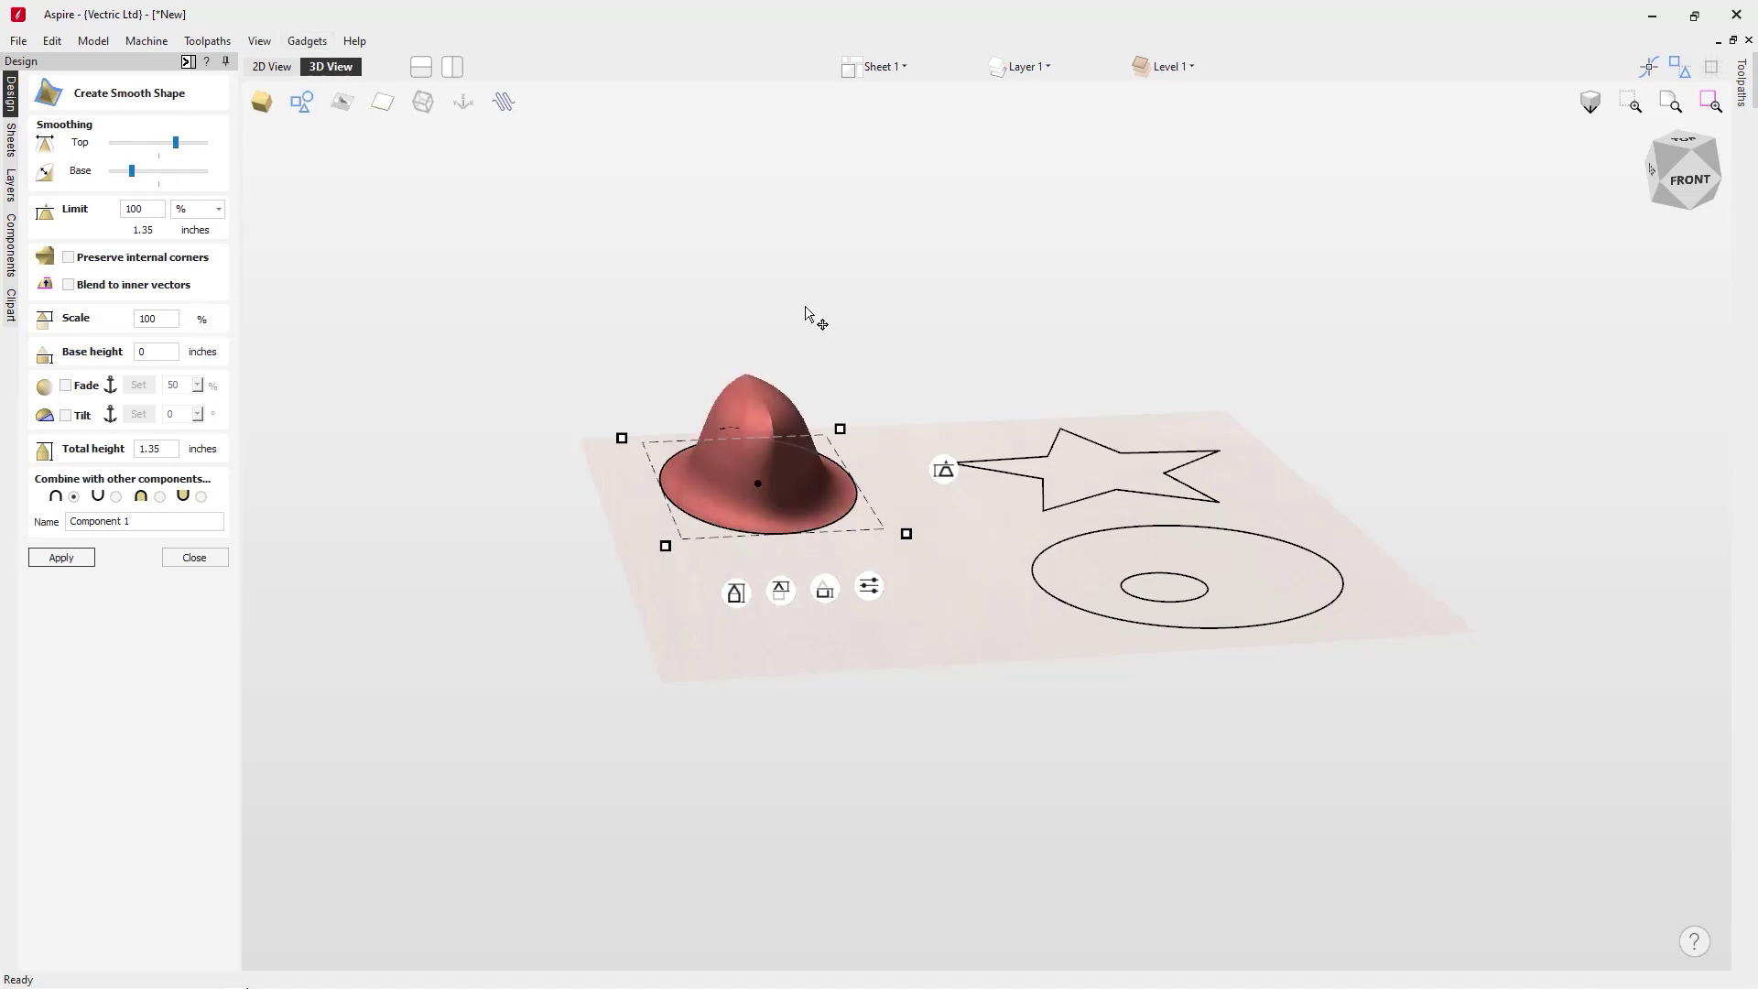
{"action": "left_click_drag", "start_coordinate": [132, 171], "coordinate": [148, 172]}
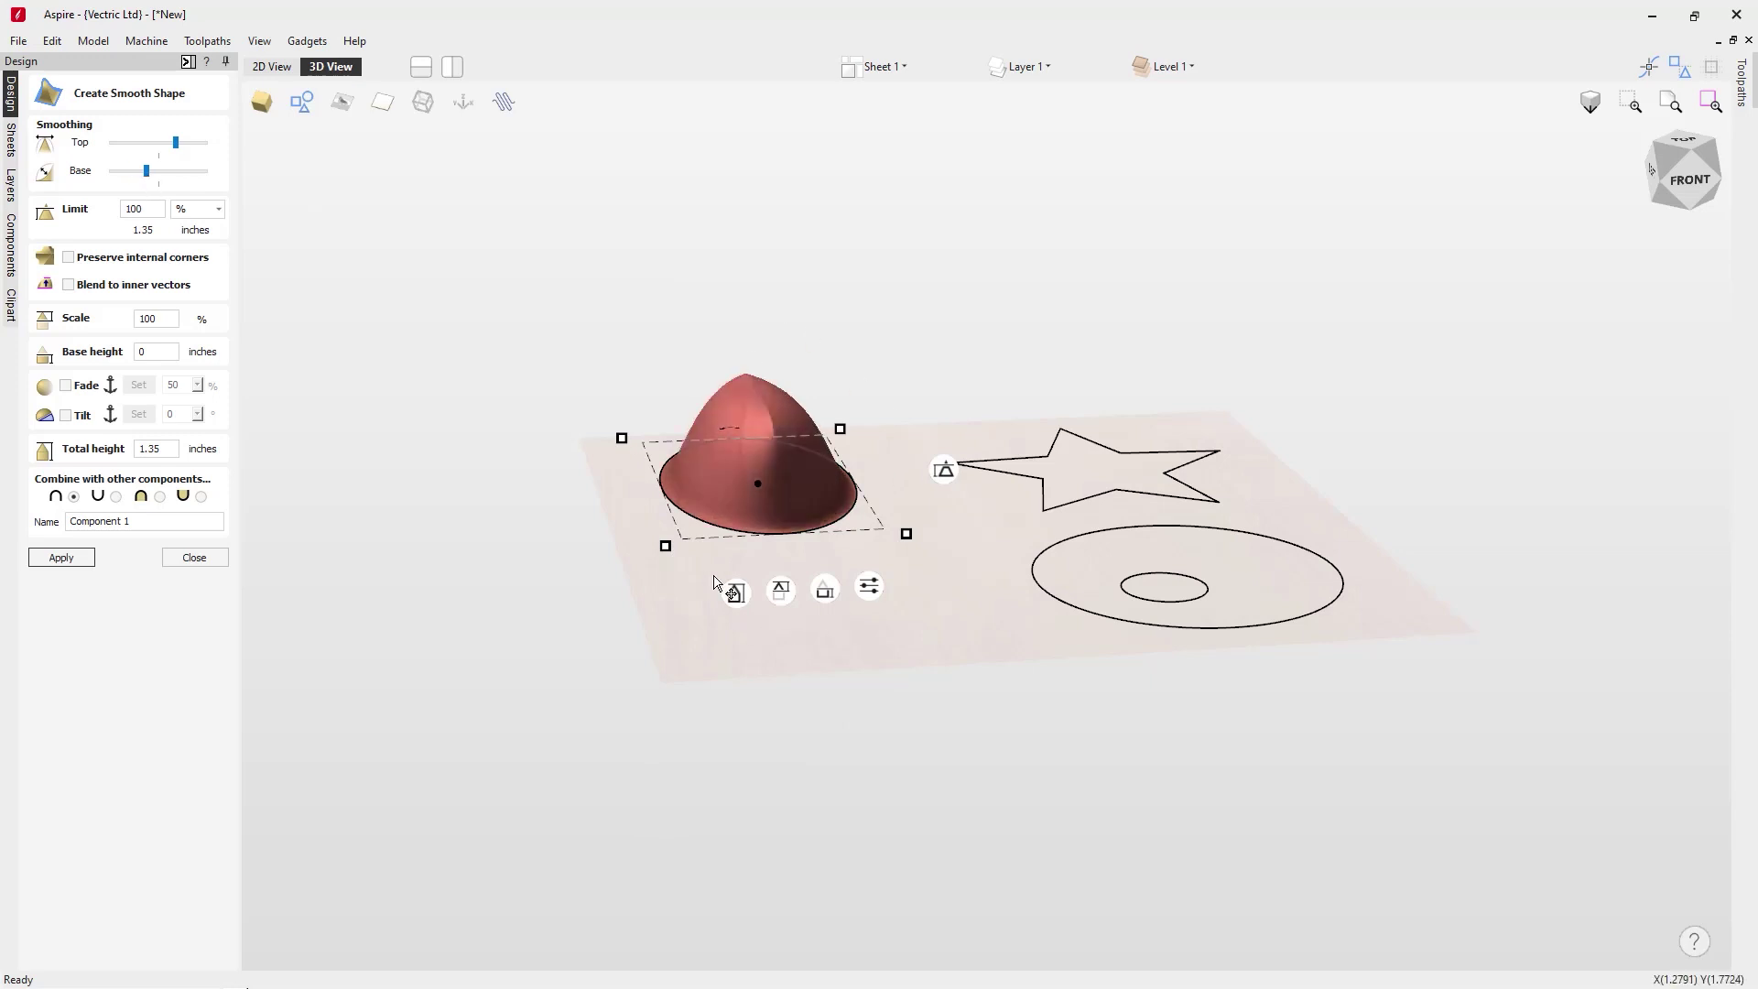
{"action": "mouse_move", "coordinate": [1020, 522]}
{"action": "left_mouse_down"}
{"action": "mouse_move", "coordinate": [903, 490]}
{"action": "mouse_move", "coordinate": [1028, 711]}
{"action": "left_mouse_up"}
{"action": "left_click_drag", "start_coordinate": [1668, 179], "coordinate": [1756, 238]}
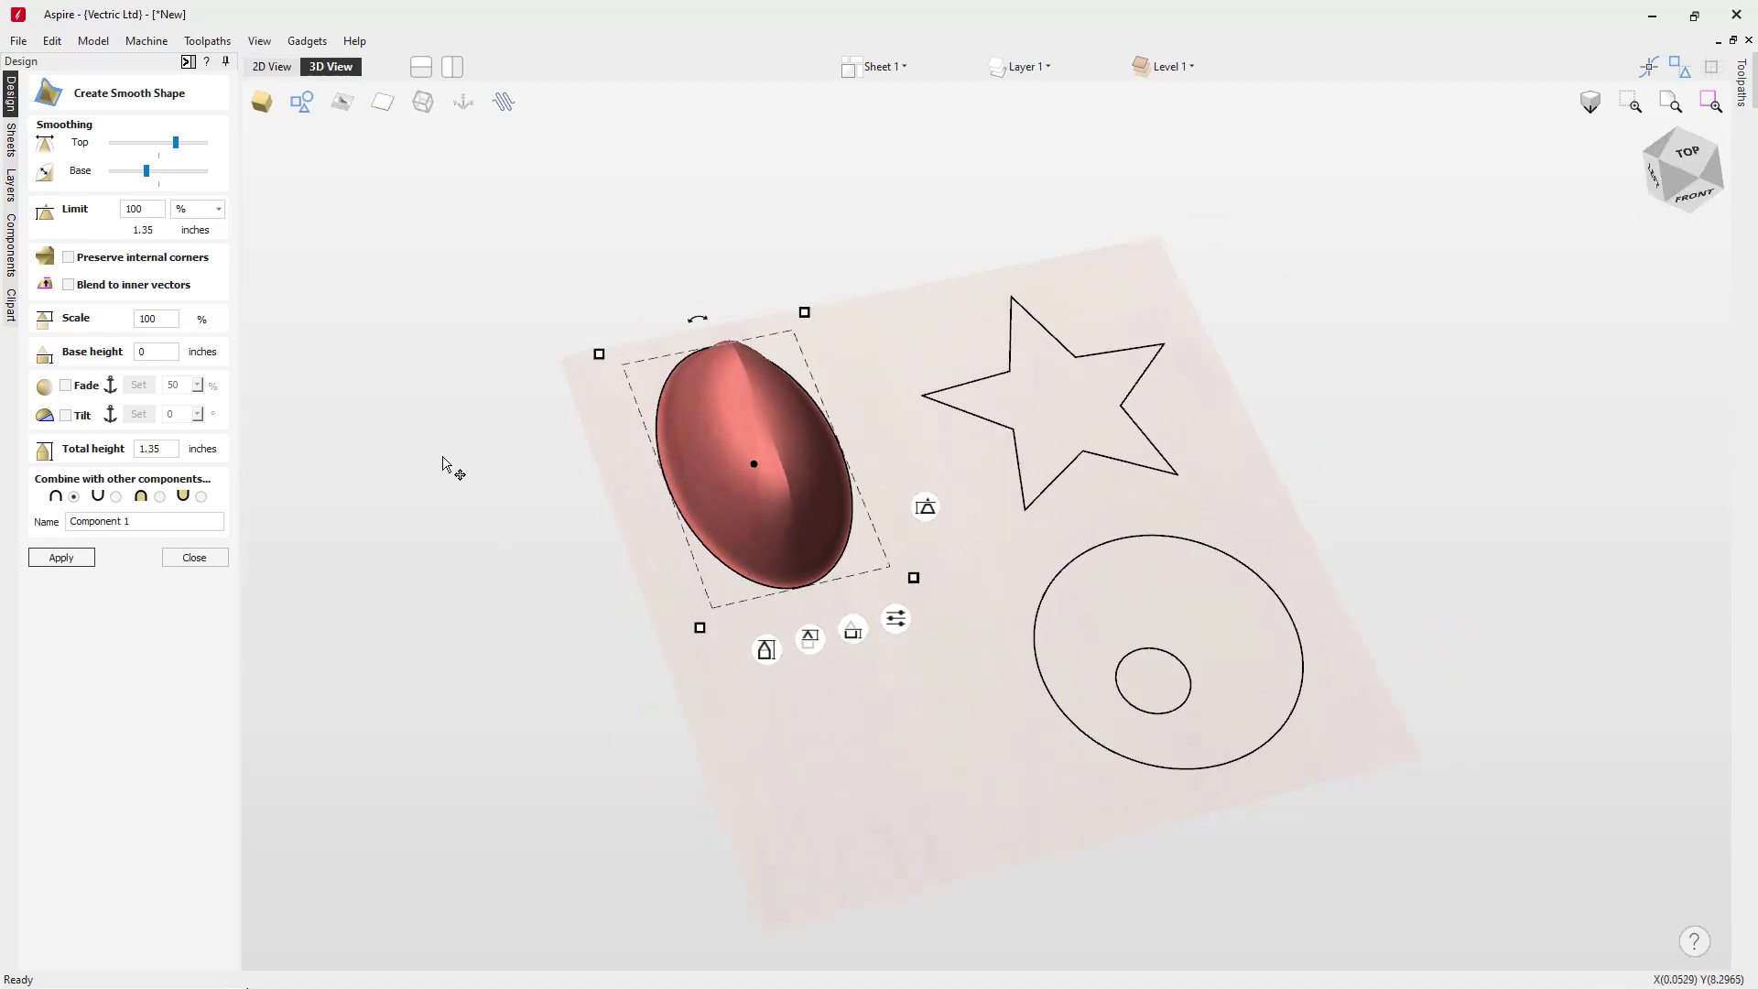
Step: Name the ellipse component Shape 1, apply it, and close the smooth shape settings
{"action": "left_click_drag", "start_coordinate": [137, 522], "coordinate": [66, 522]}
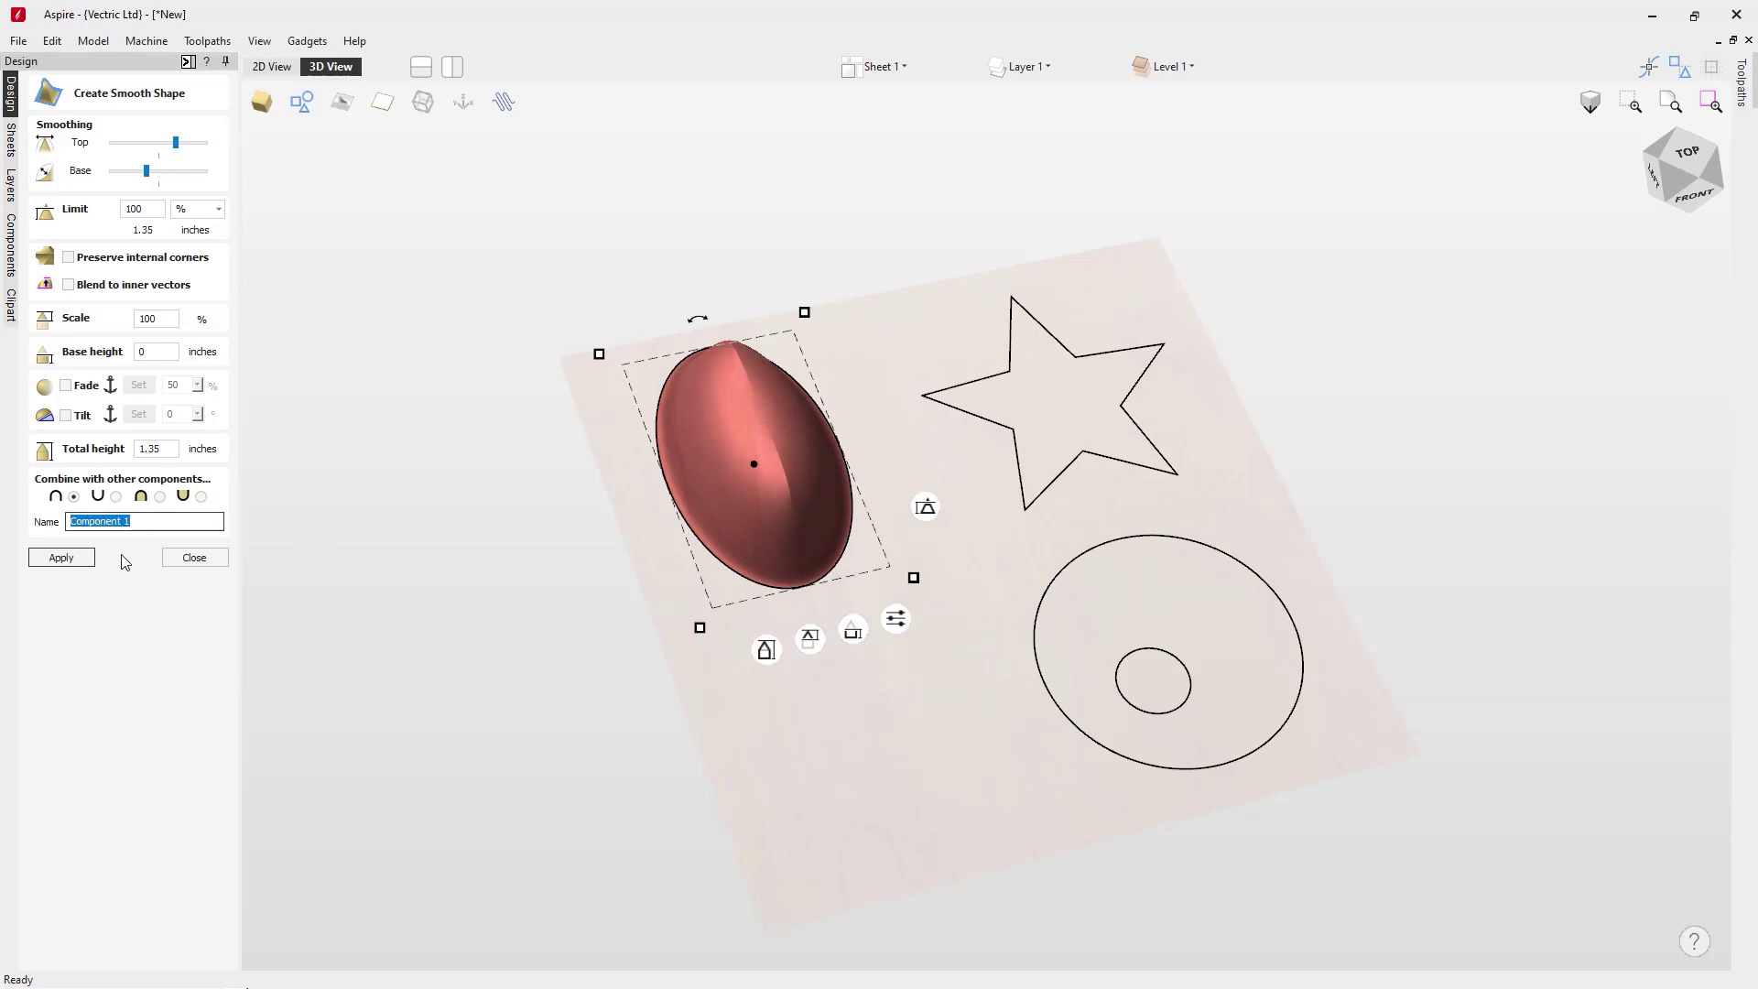
{"action": "type", "text": "Shape"}
{"action": "left_click", "coordinate": [69, 557]}
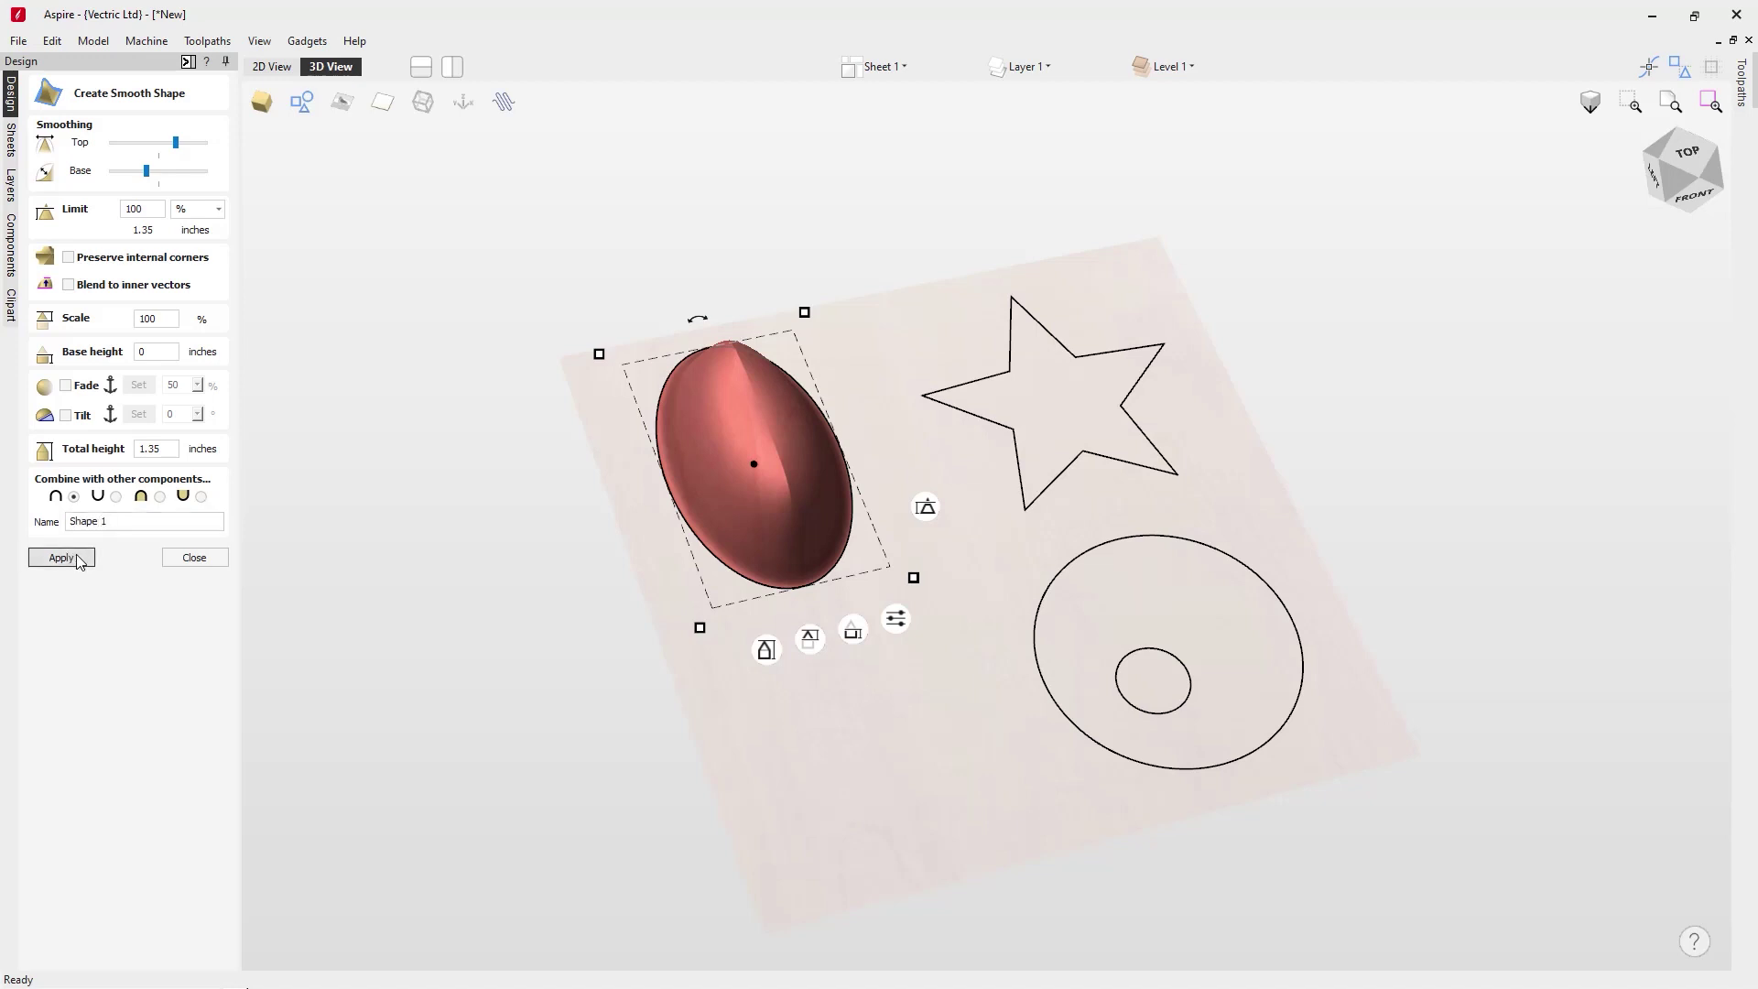
{"action": "left_click", "coordinate": [215, 560]}
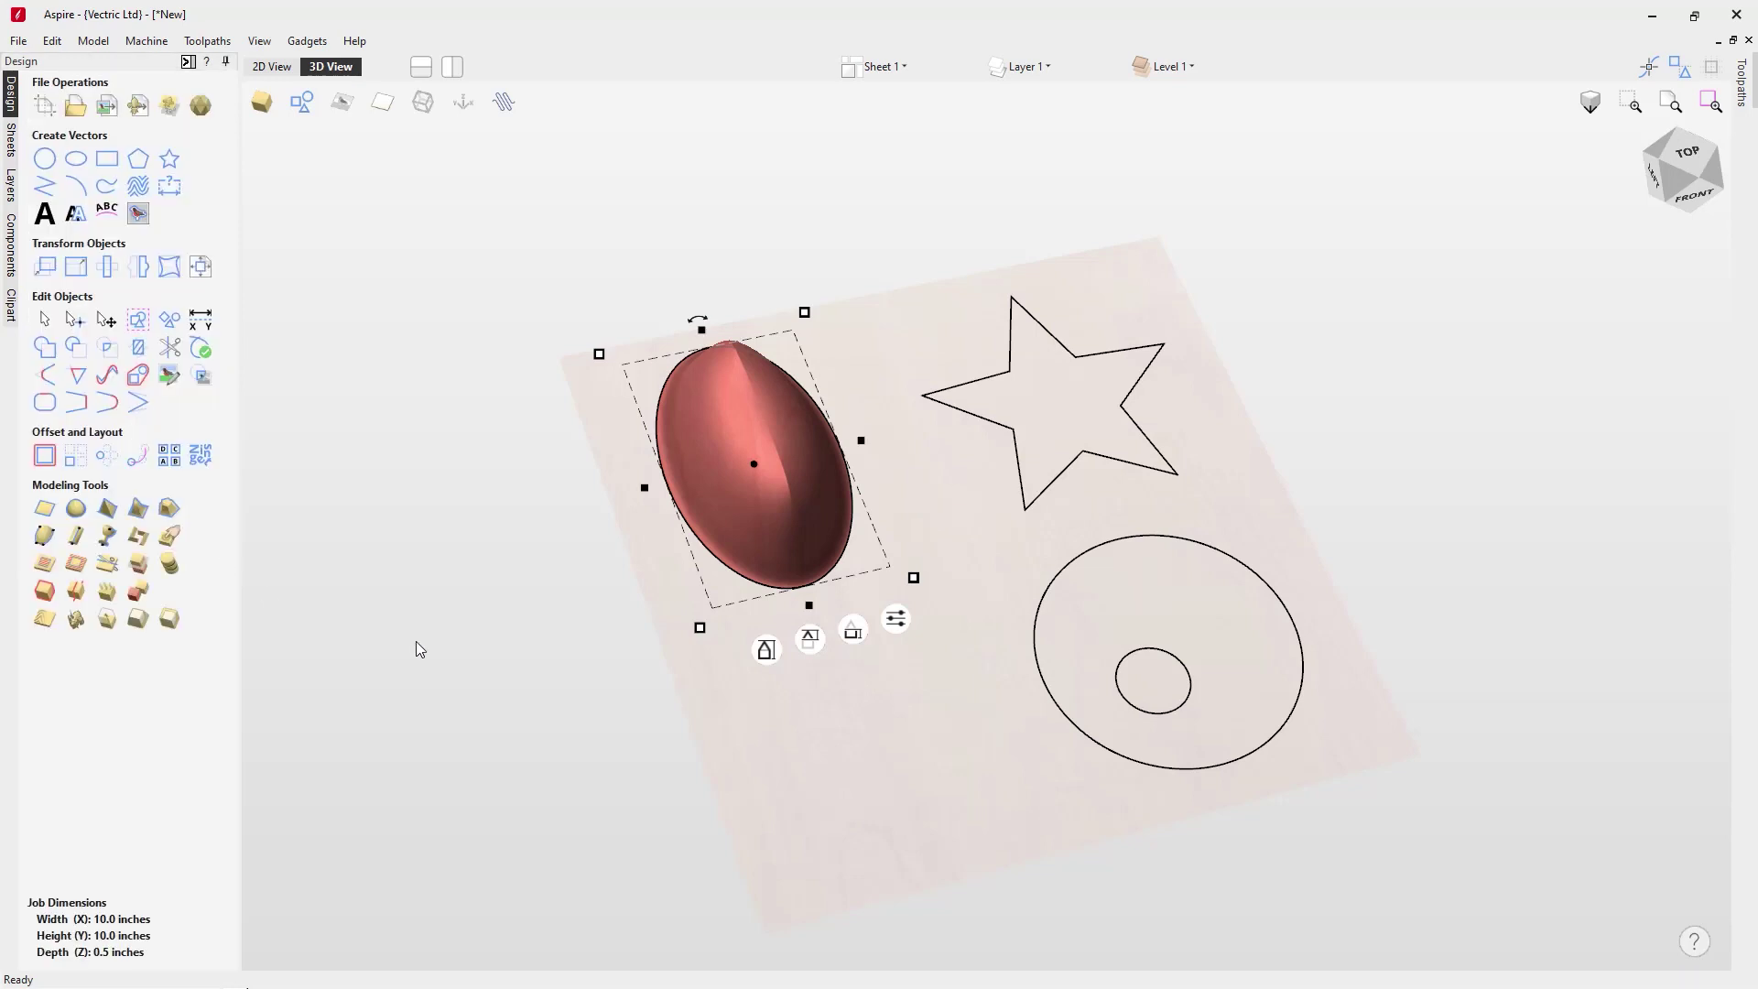
{"action": "left_click", "coordinate": [989, 746]}
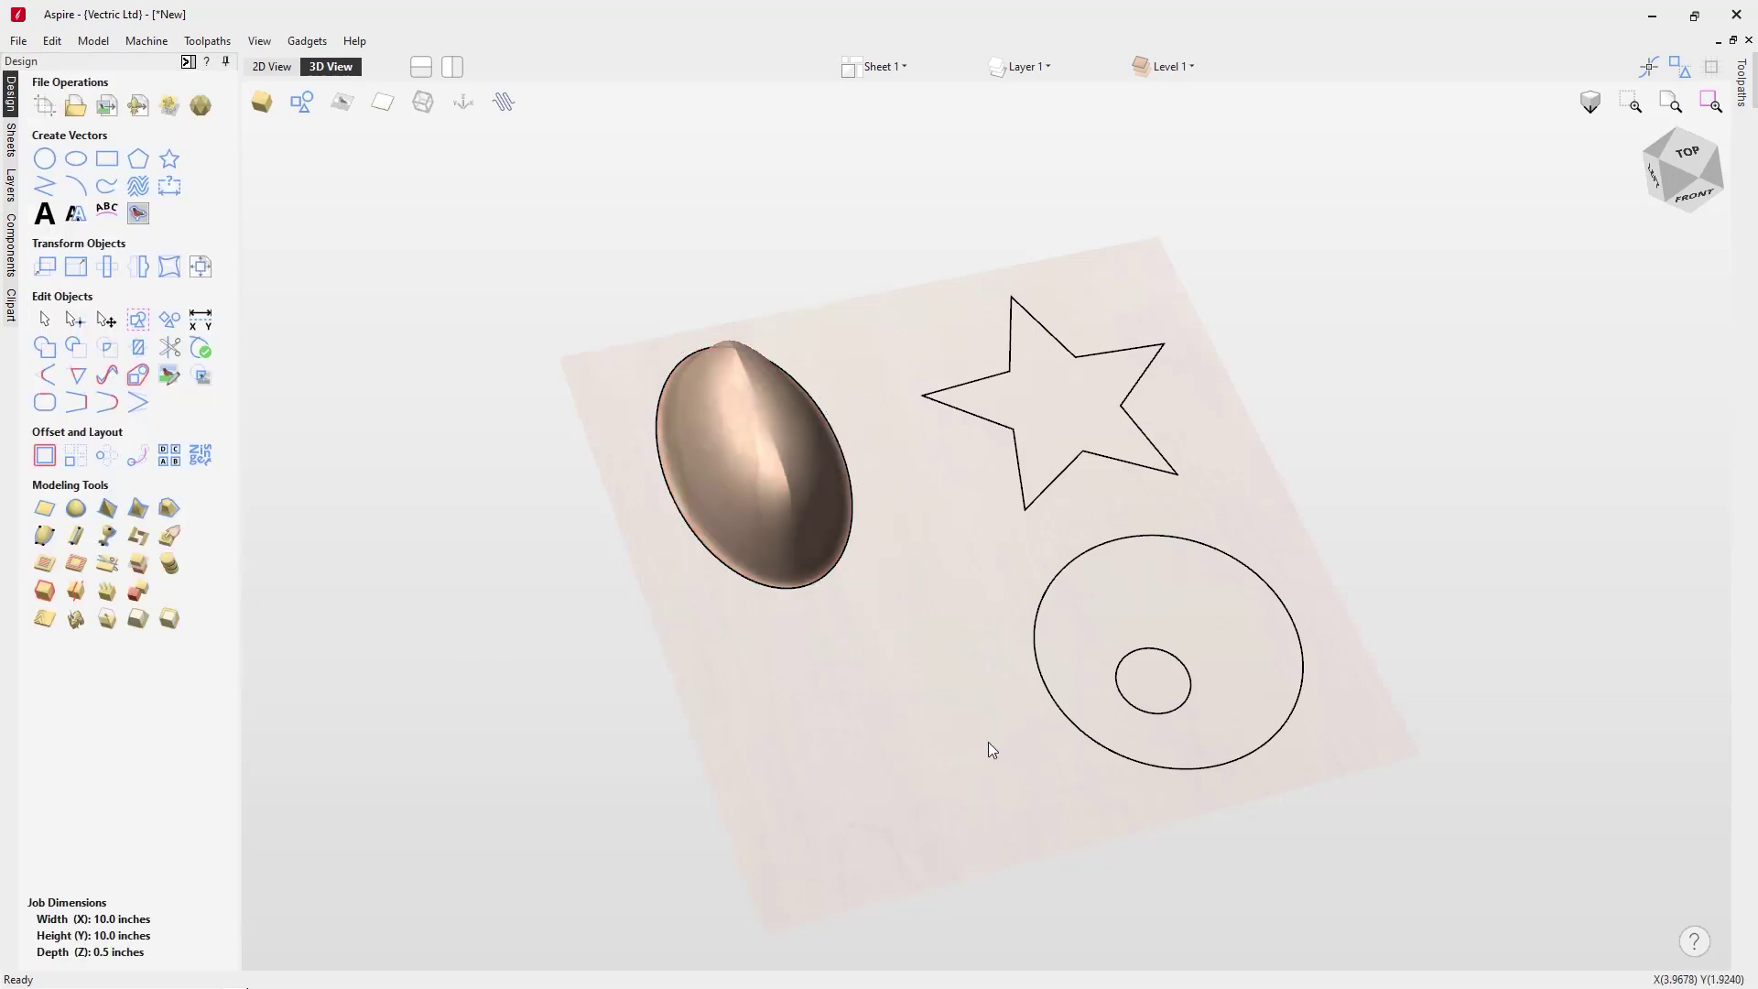
Step: Find Shape 1 in the component tree and toggle its visibility off and back on
{"action": "left_click", "coordinate": [1186, 68]}
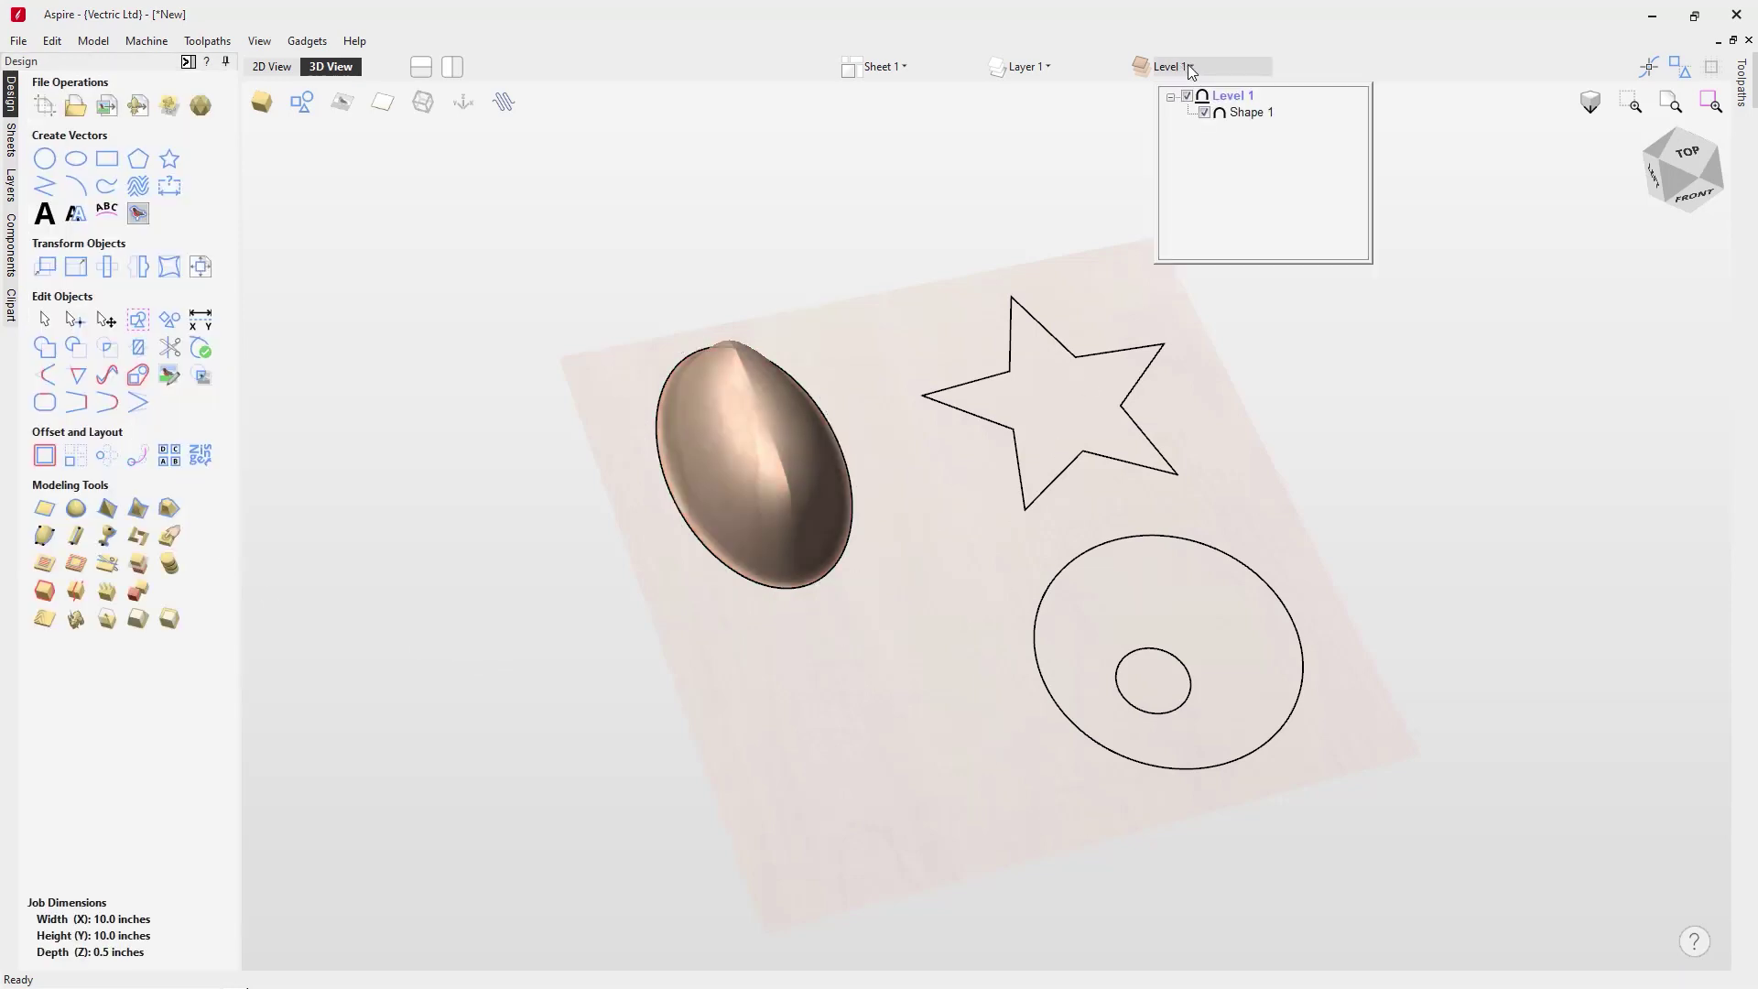
{"action": "left_click", "coordinate": [1247, 113]}
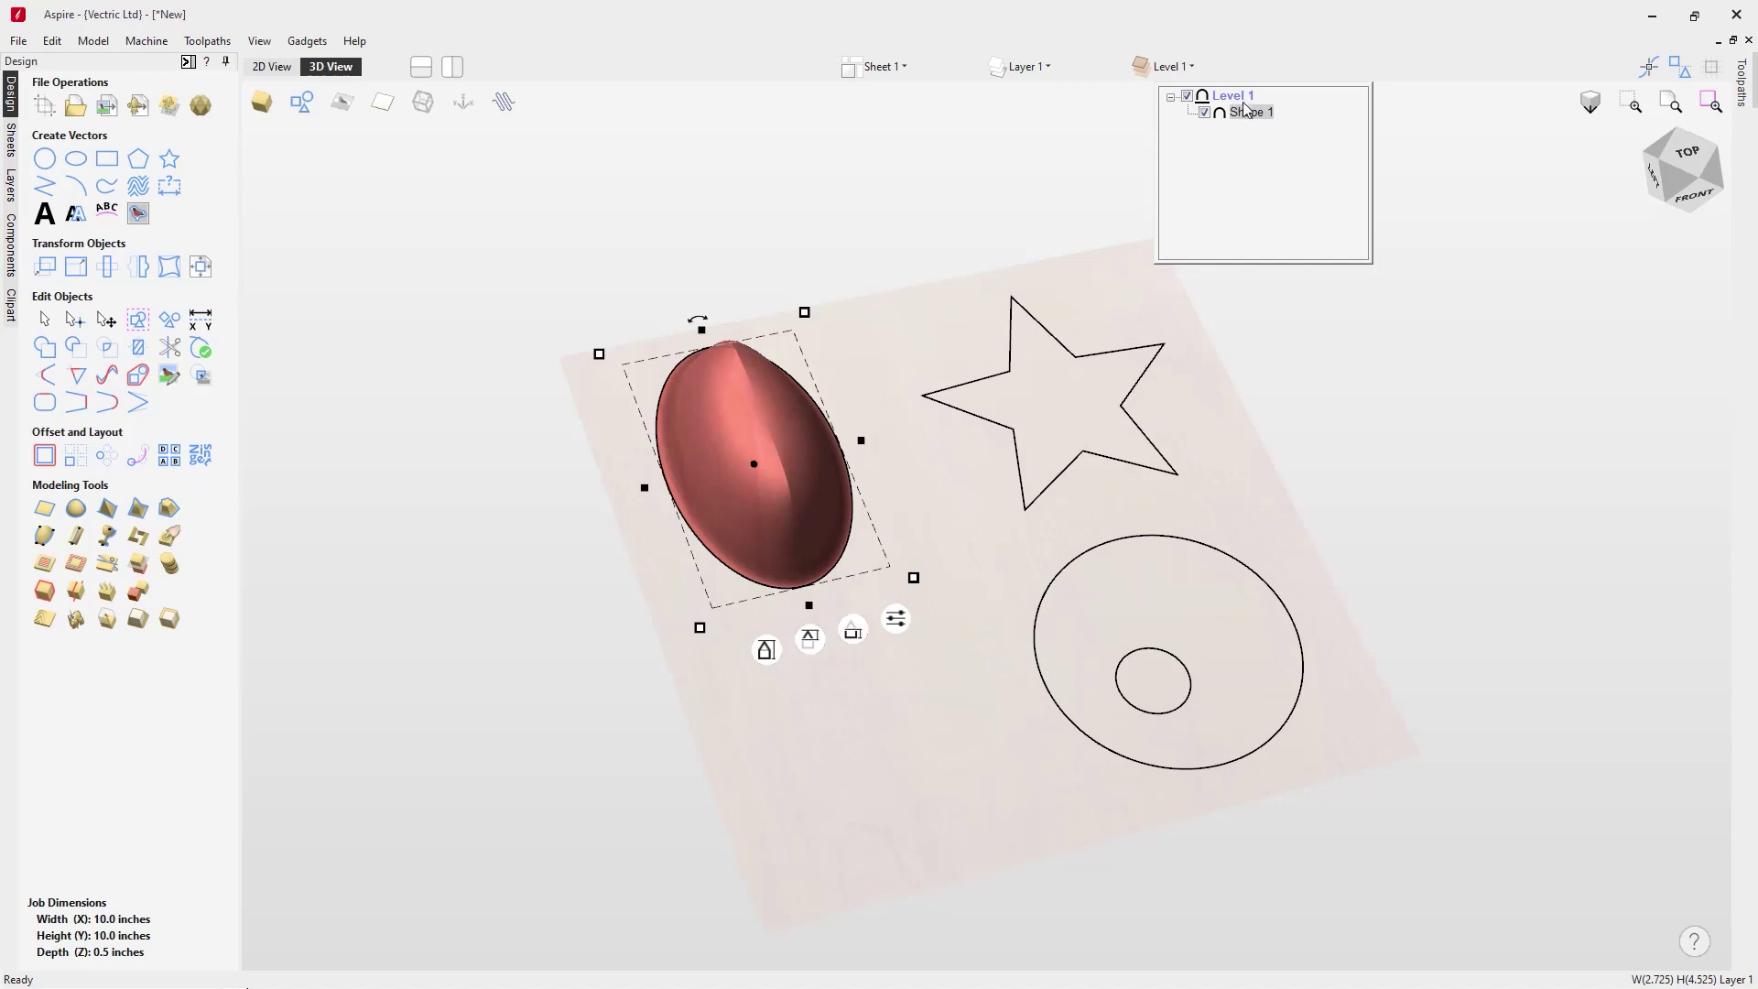
{"action": "left_click", "coordinate": [12, 252]}
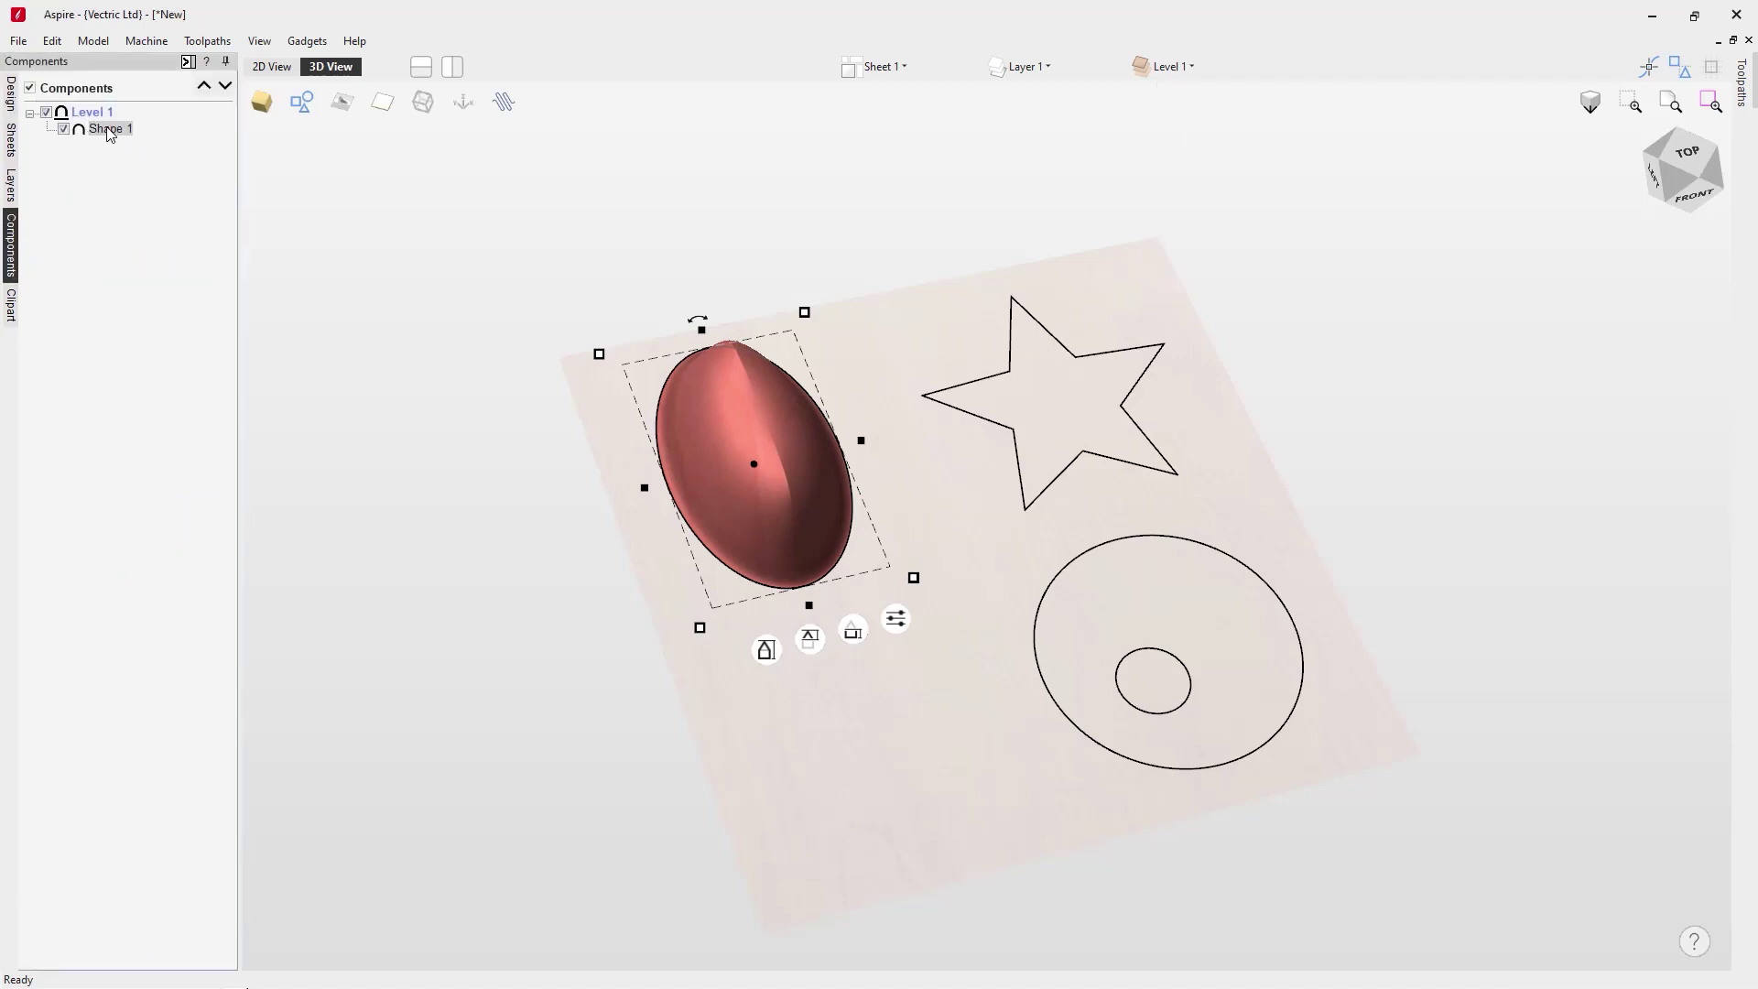
{"action": "left_click", "coordinate": [63, 129]}
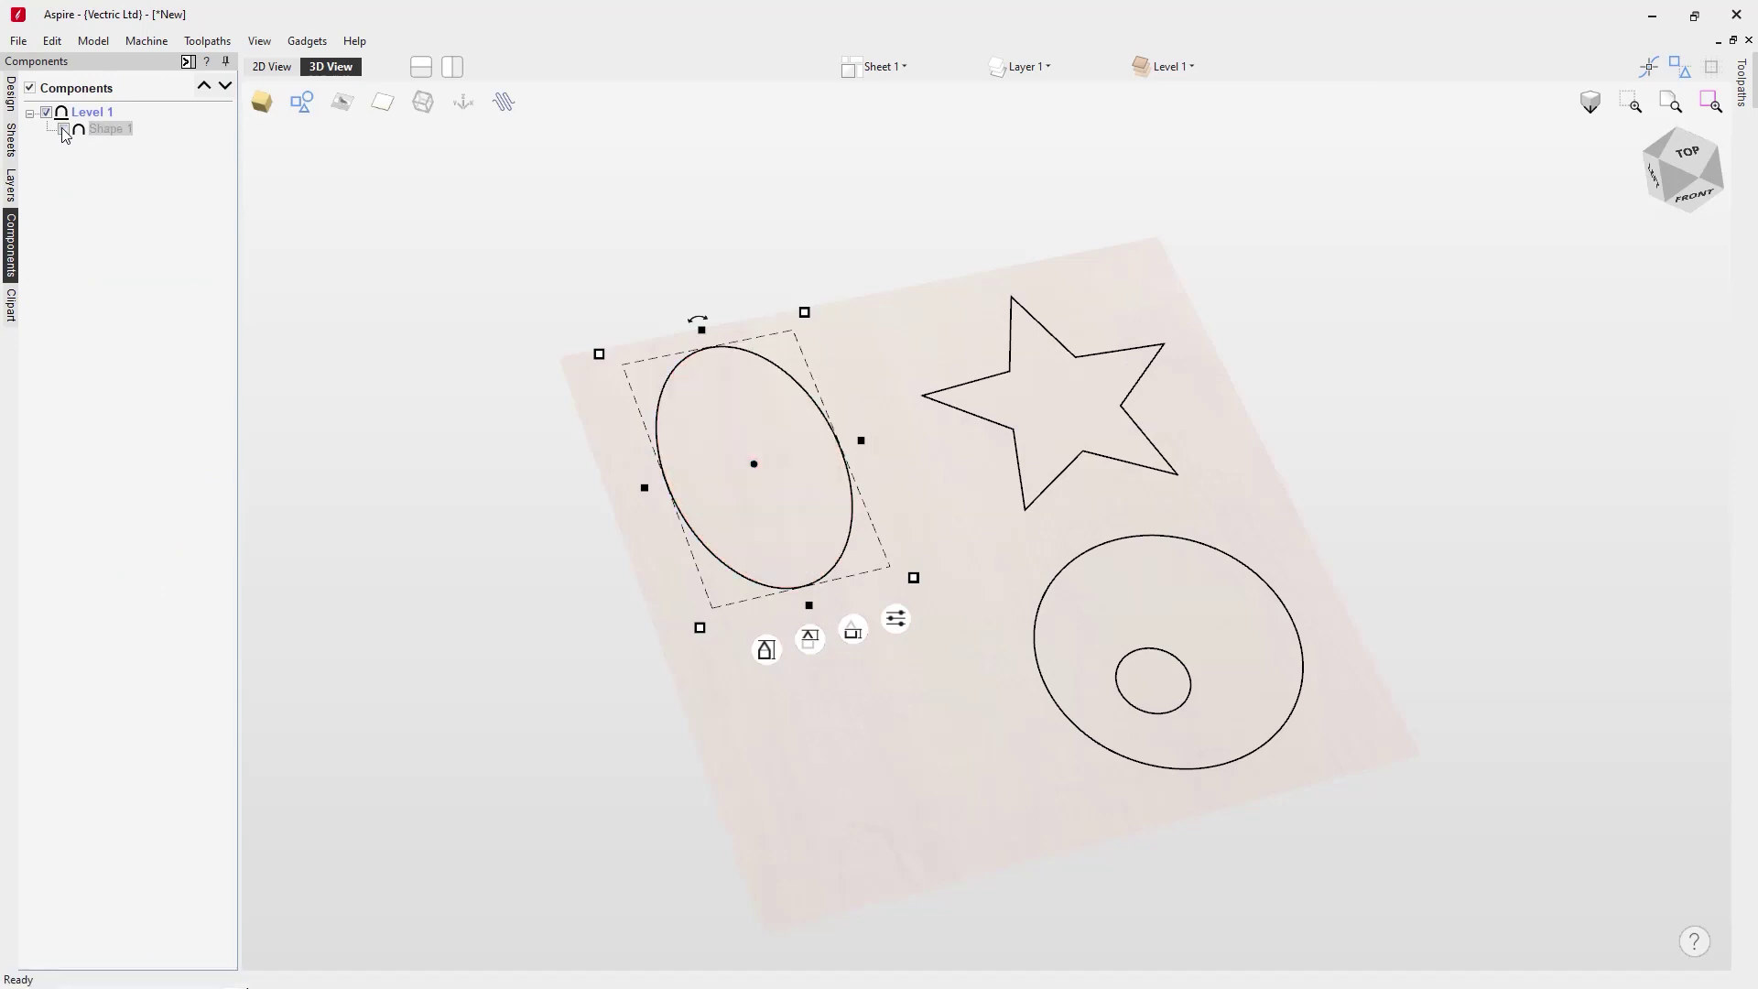
{"action": "left_click", "coordinate": [63, 129]}
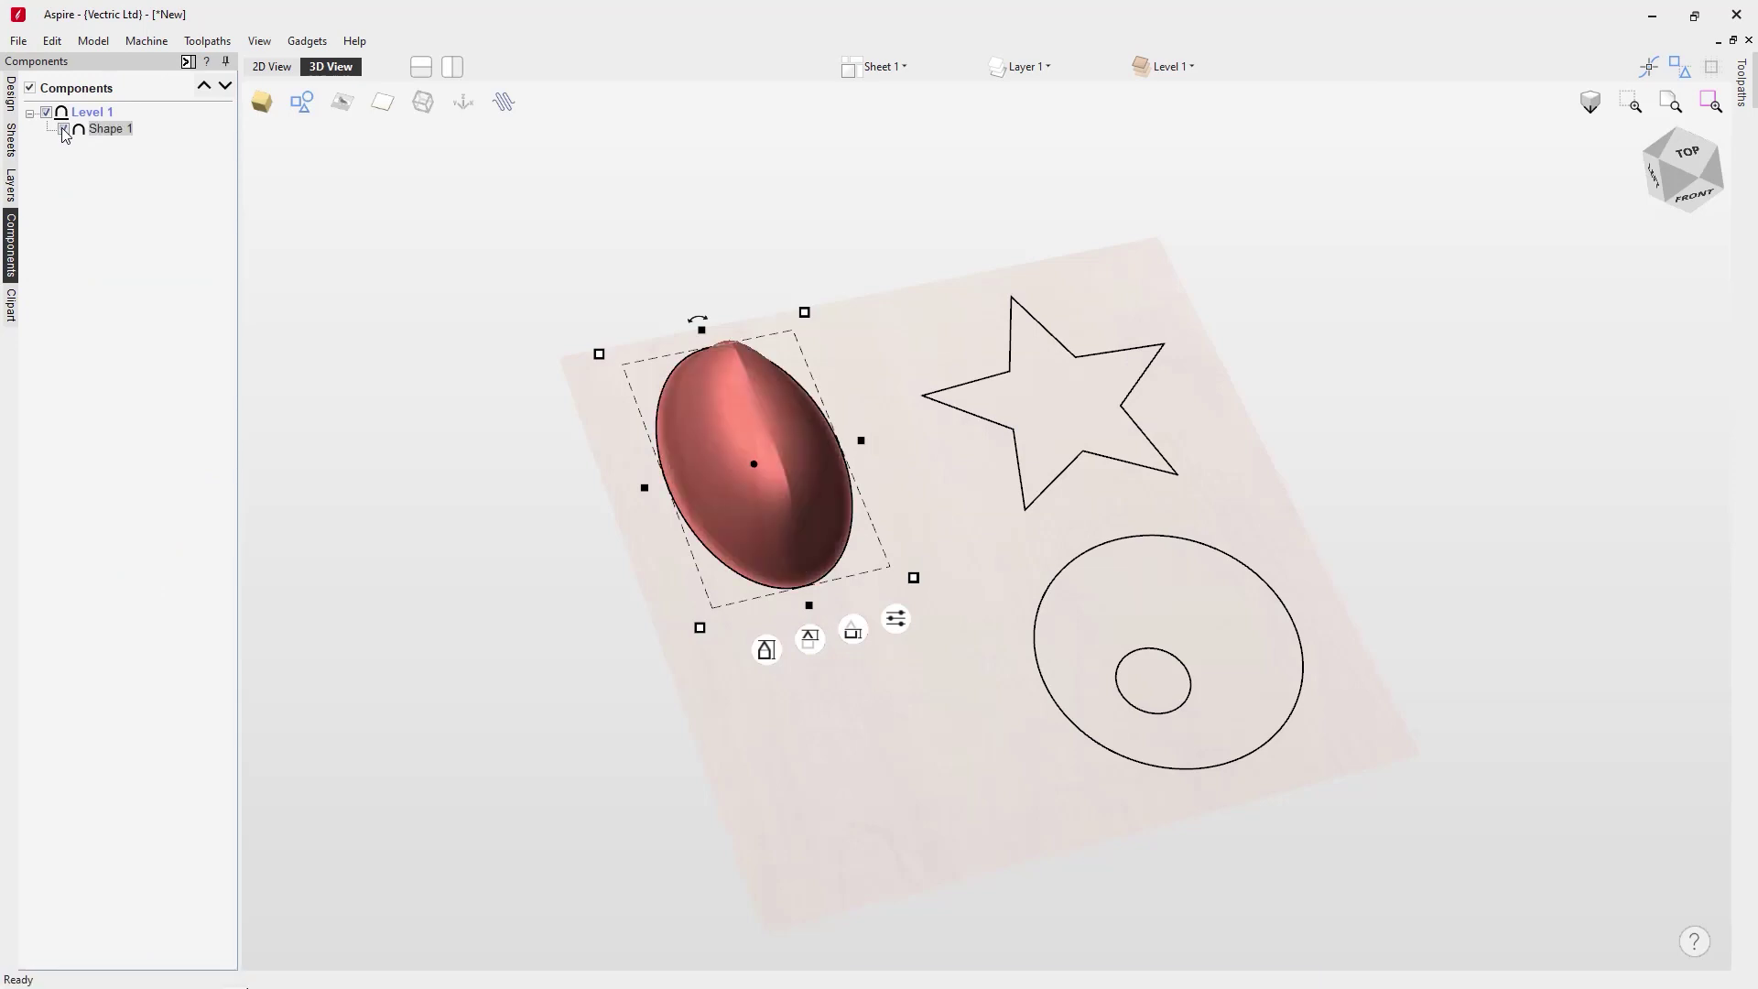
{"action": "left_click", "coordinate": [13, 107]}
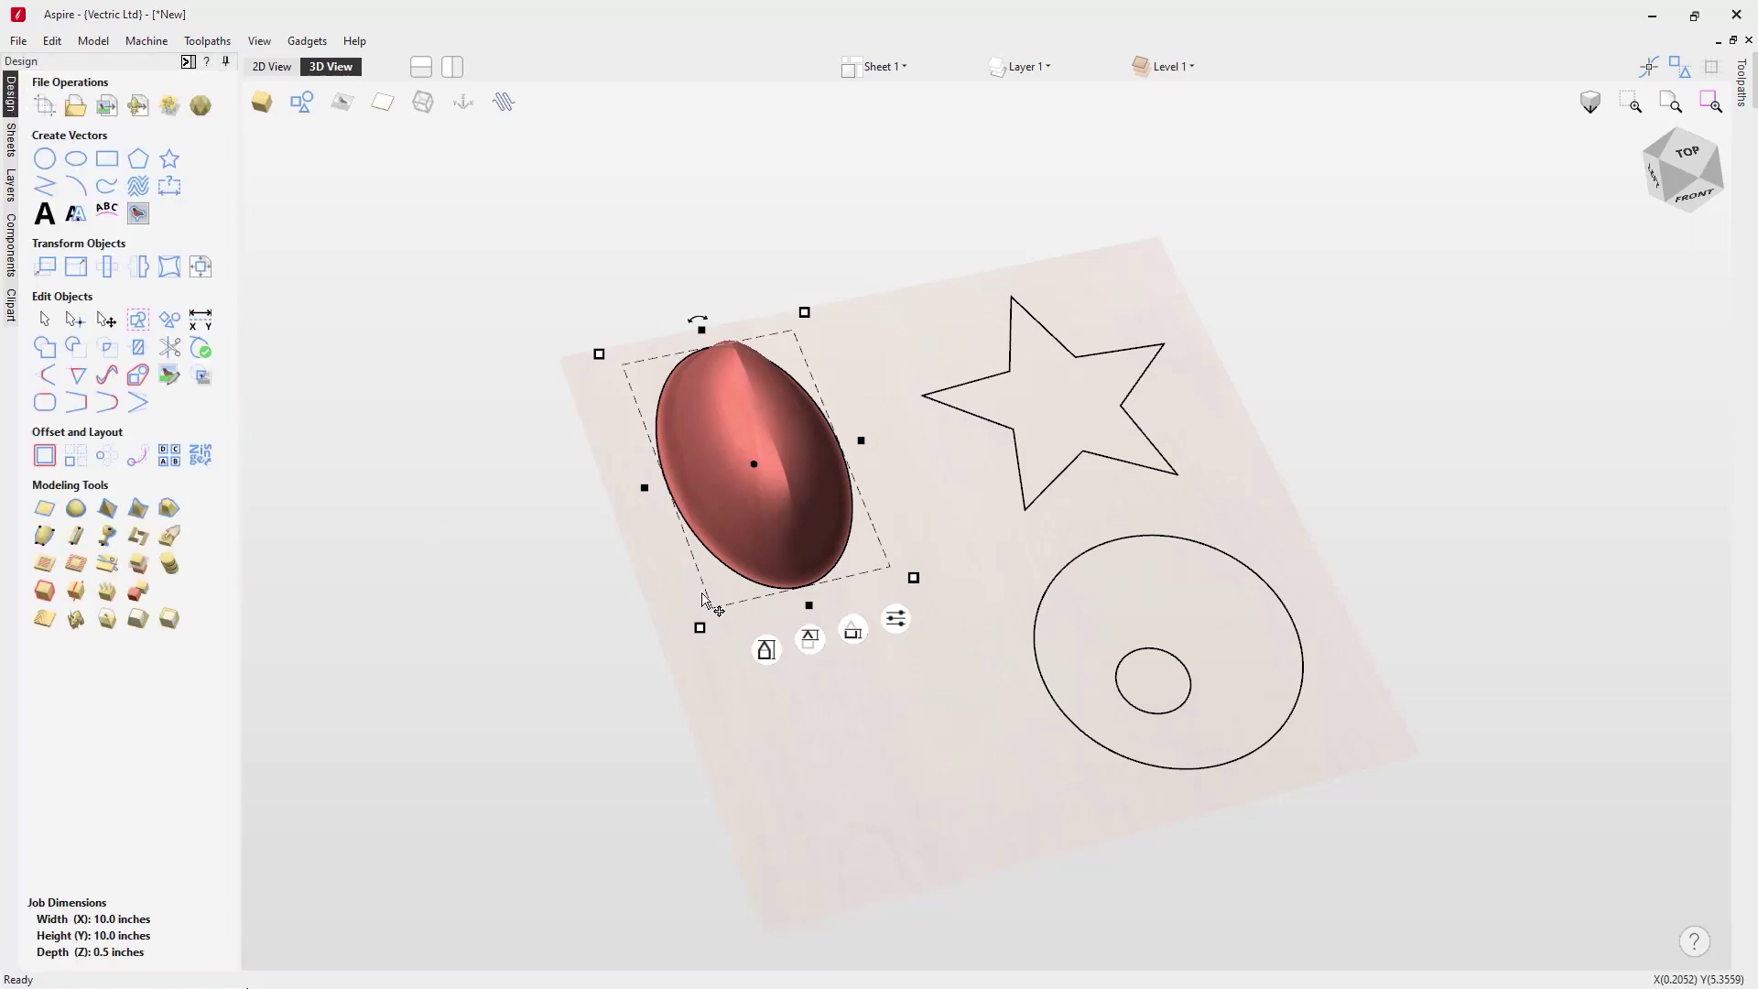
Step: Move Shape 1 off its ellipse towards the board's front edge, reopen it for editing, and slightly lower its top and base smoothing
{"action": "left_click_drag", "start_coordinate": [797, 453], "coordinate": [898, 678]}
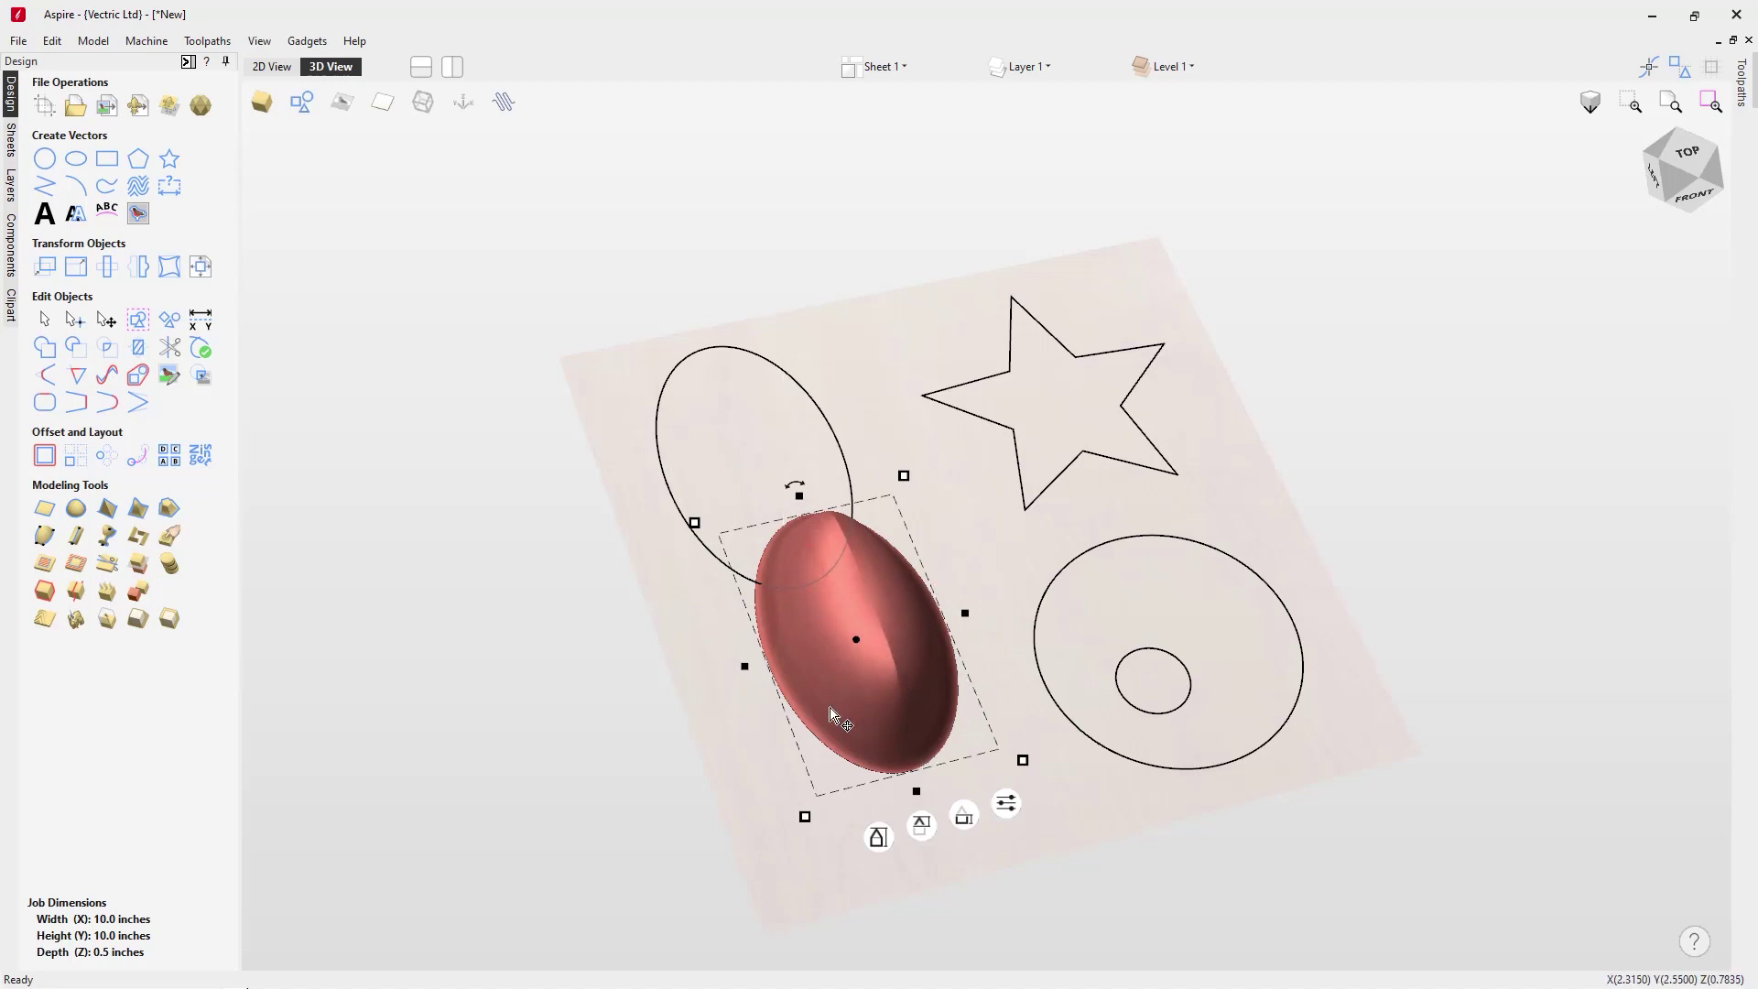
{"action": "double_click", "coordinate": [879, 604]}
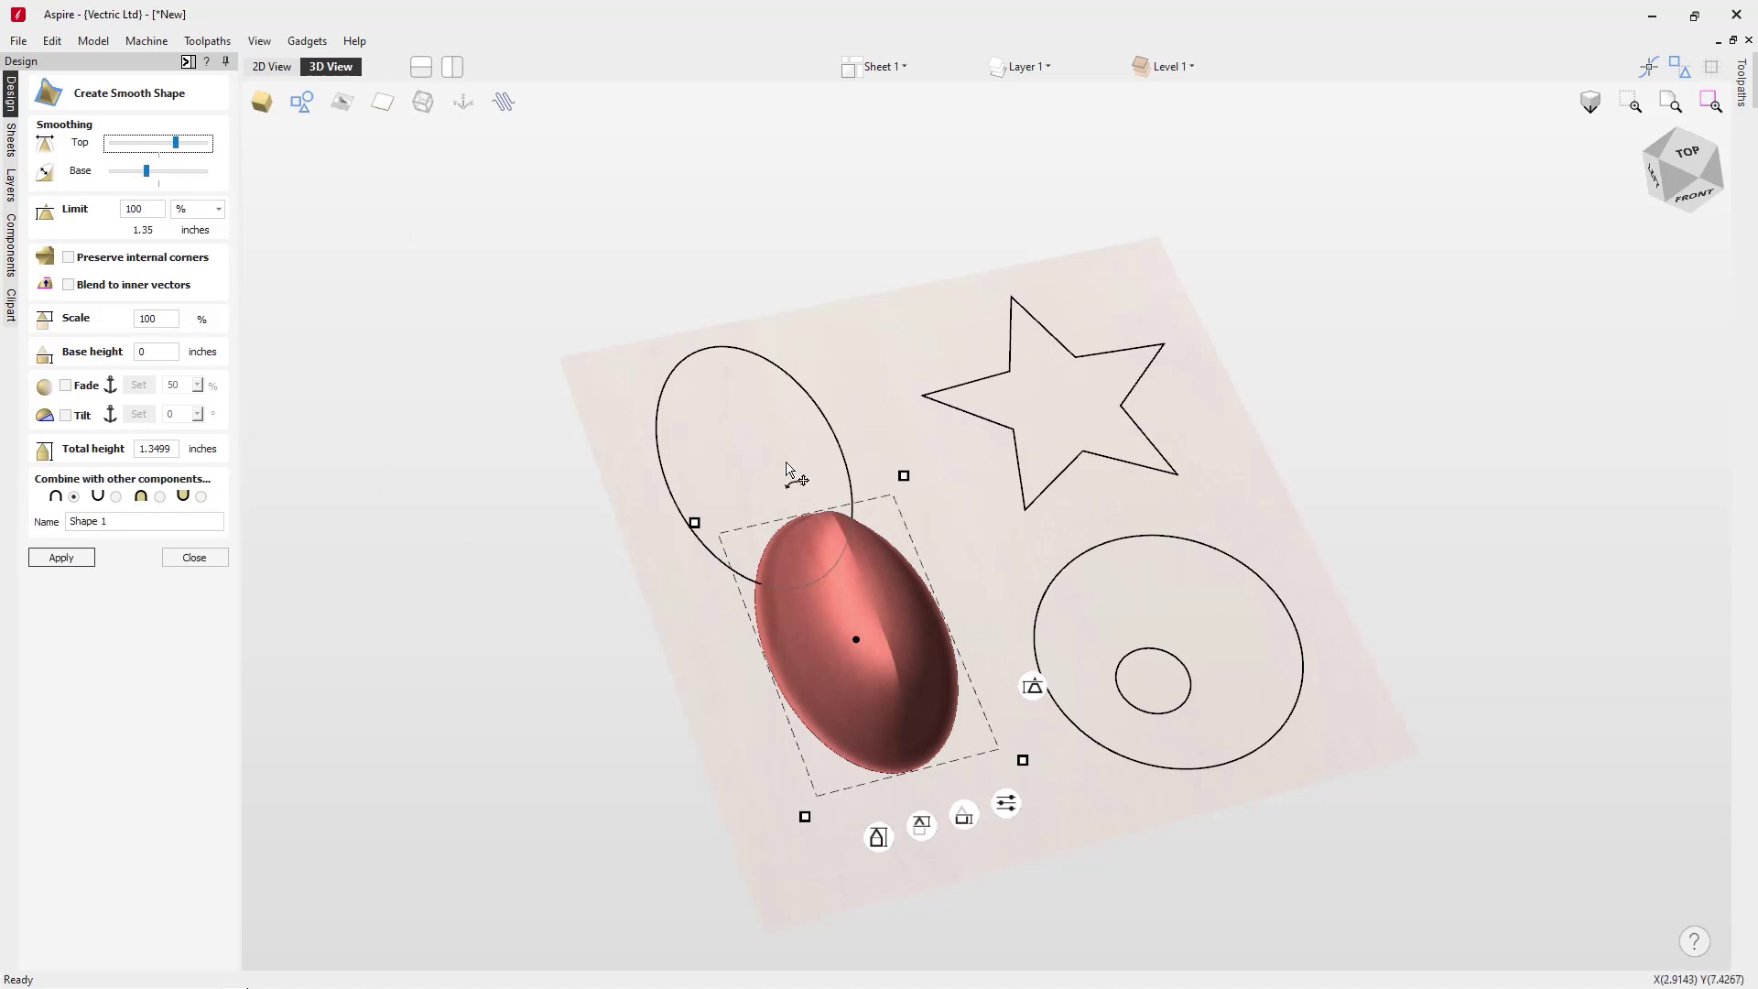
{"action": "left_click", "coordinate": [836, 461]}
{"action": "left_click_drag", "start_coordinate": [176, 145], "coordinate": [171, 146]}
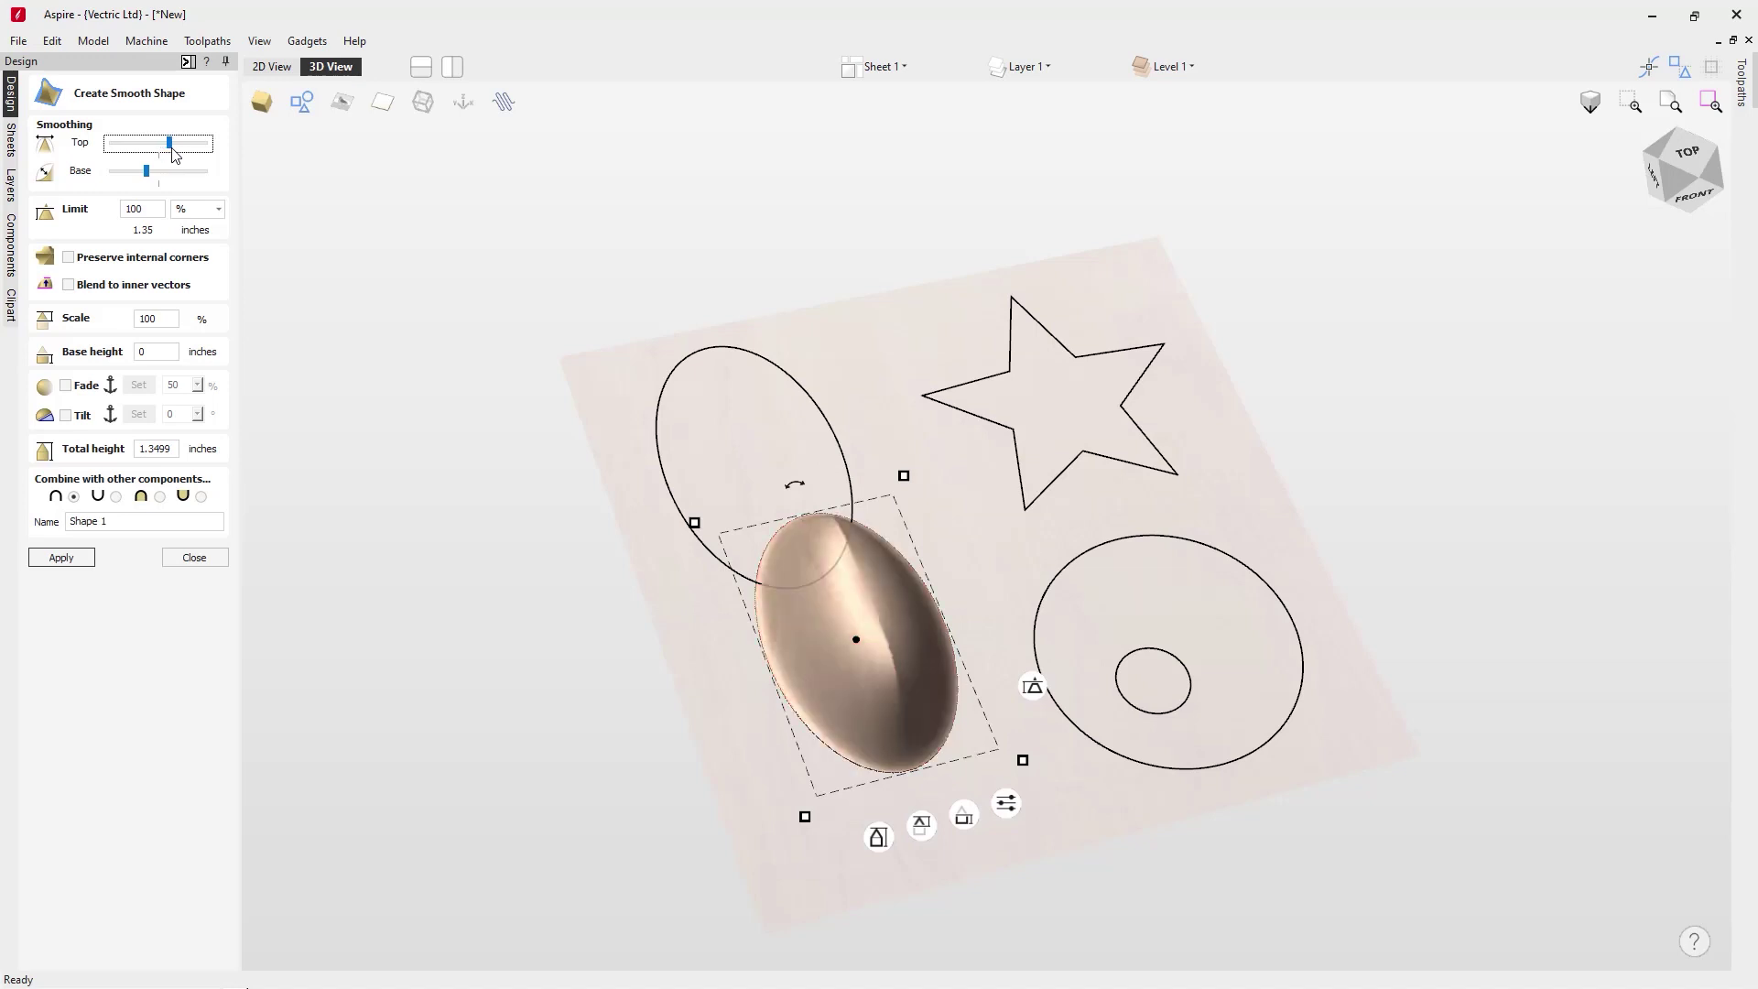
{"action": "left_click_drag", "start_coordinate": [147, 171], "coordinate": [145, 174]}
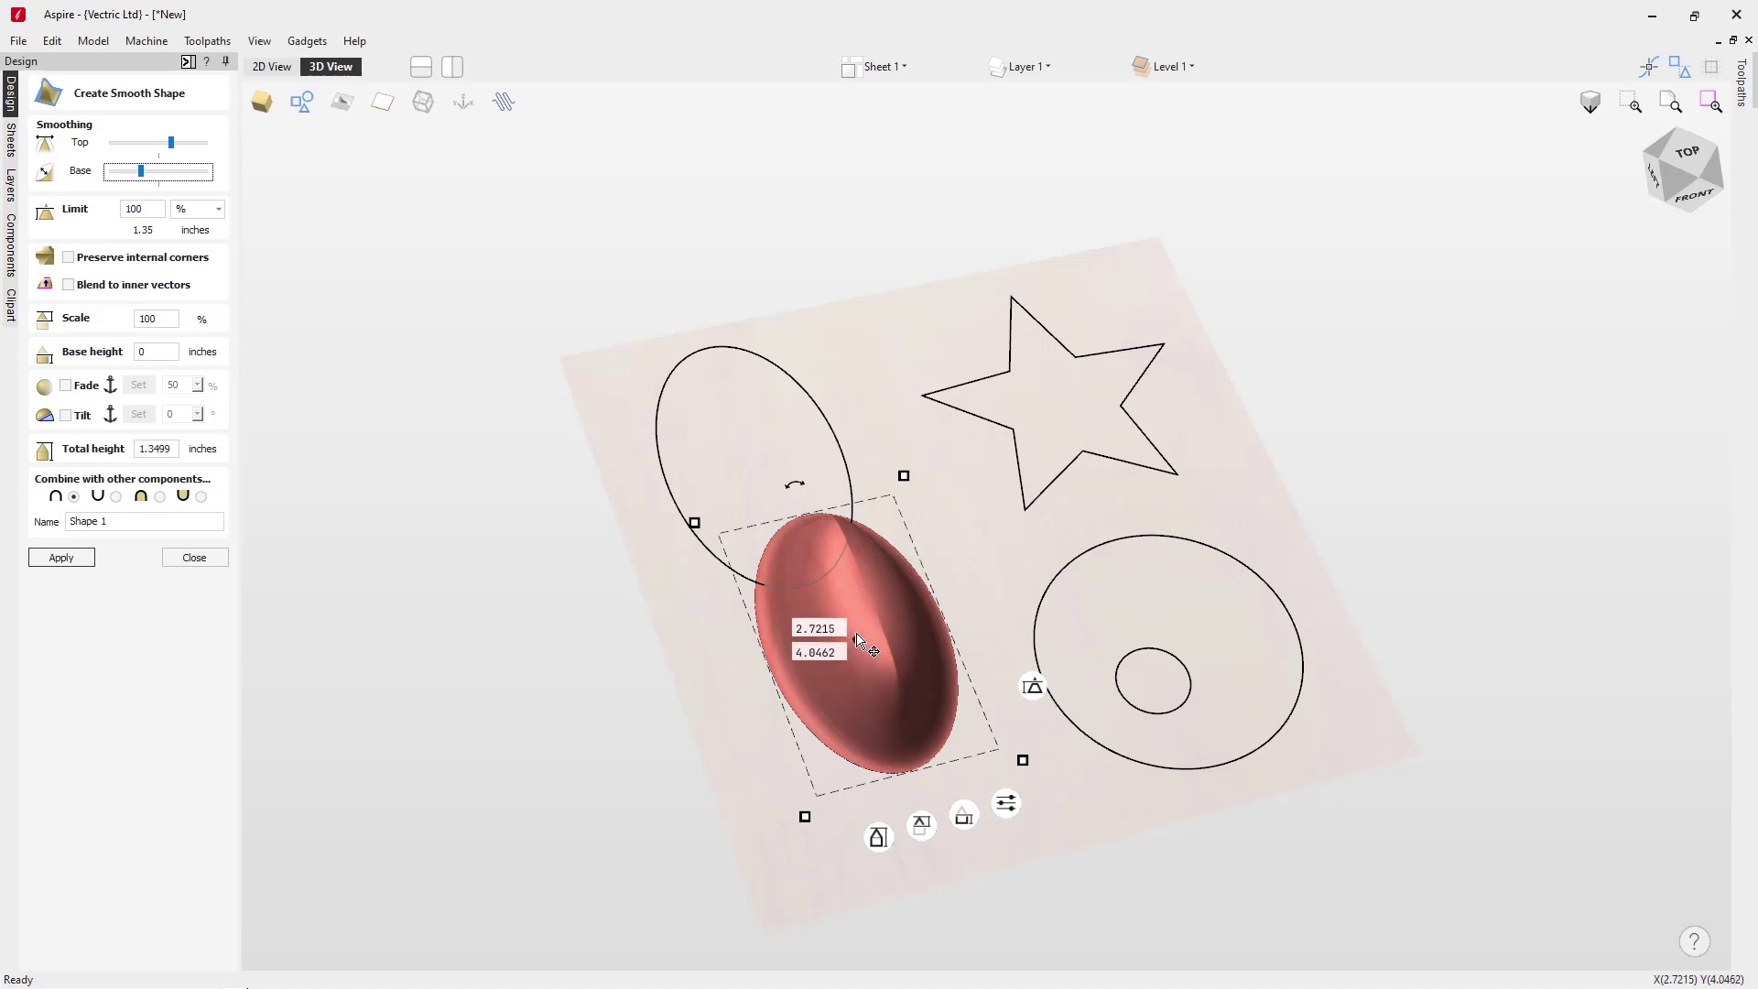
{"action": "left_click", "coordinate": [928, 641]}
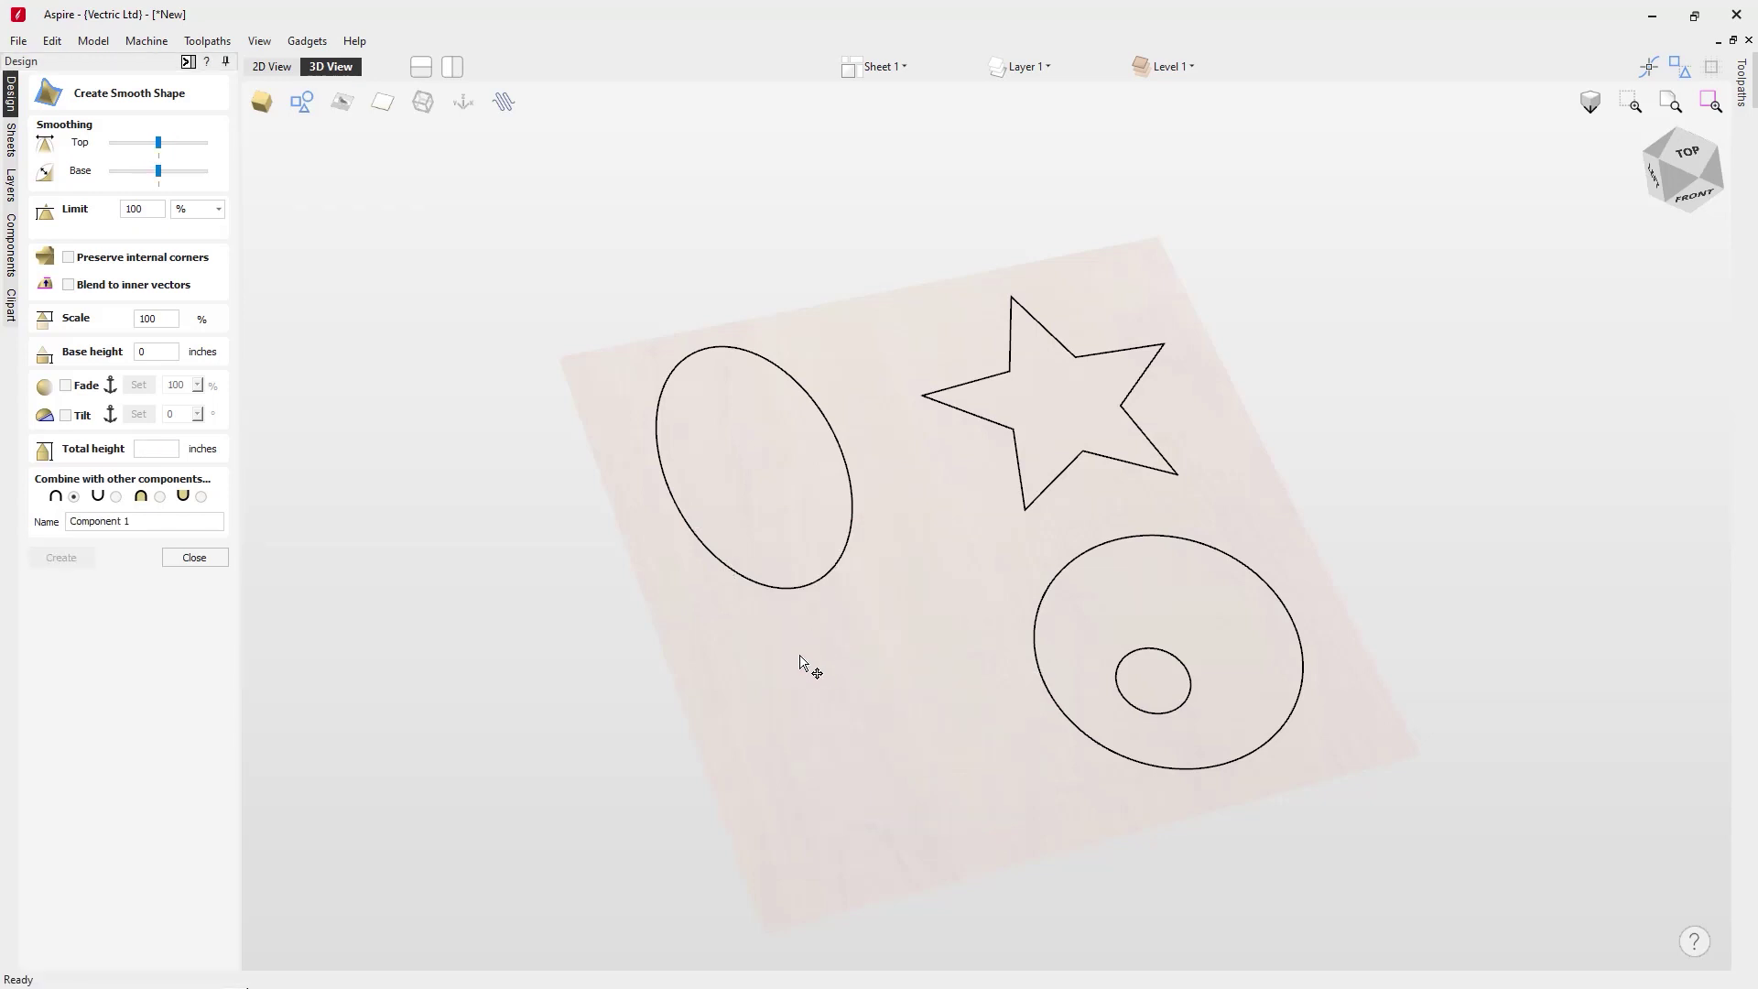
Step: Create a smooth shape from the ellipse, with top smoothing slightly above centre and base smoothing slightly below centre
{"action": "left_click_drag", "start_coordinate": [800, 657], "coordinate": [584, 587]}
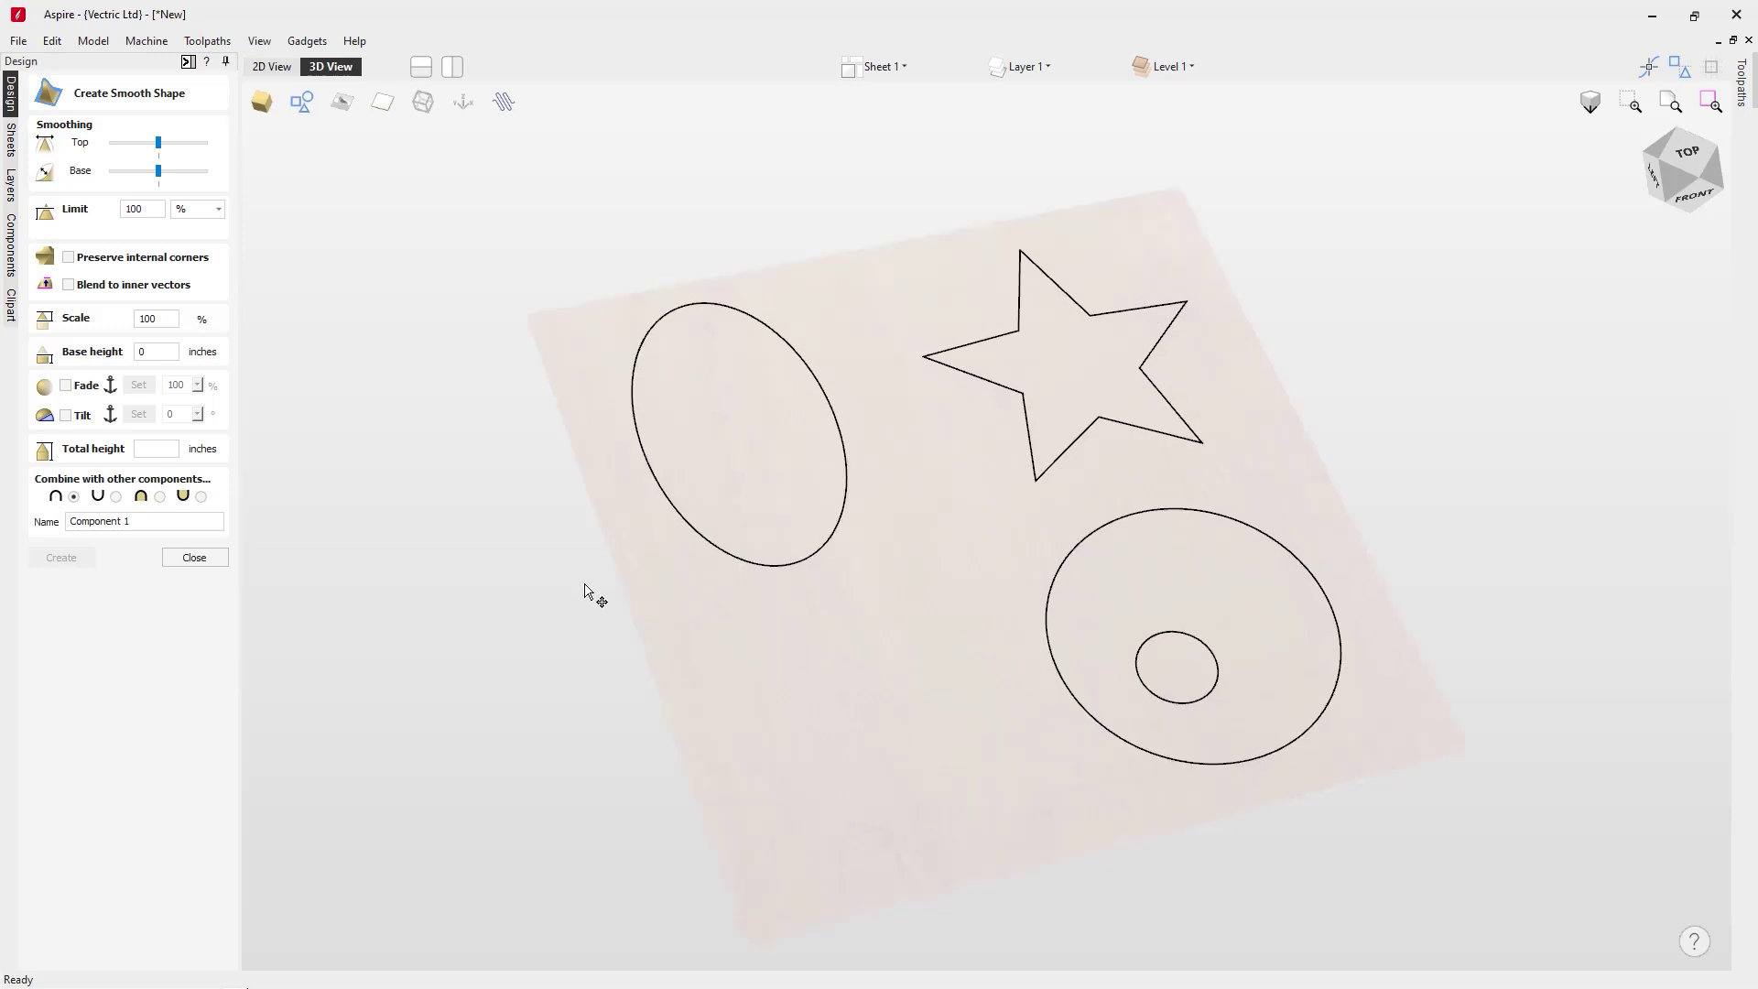
{"action": "left_click", "coordinate": [763, 567]}
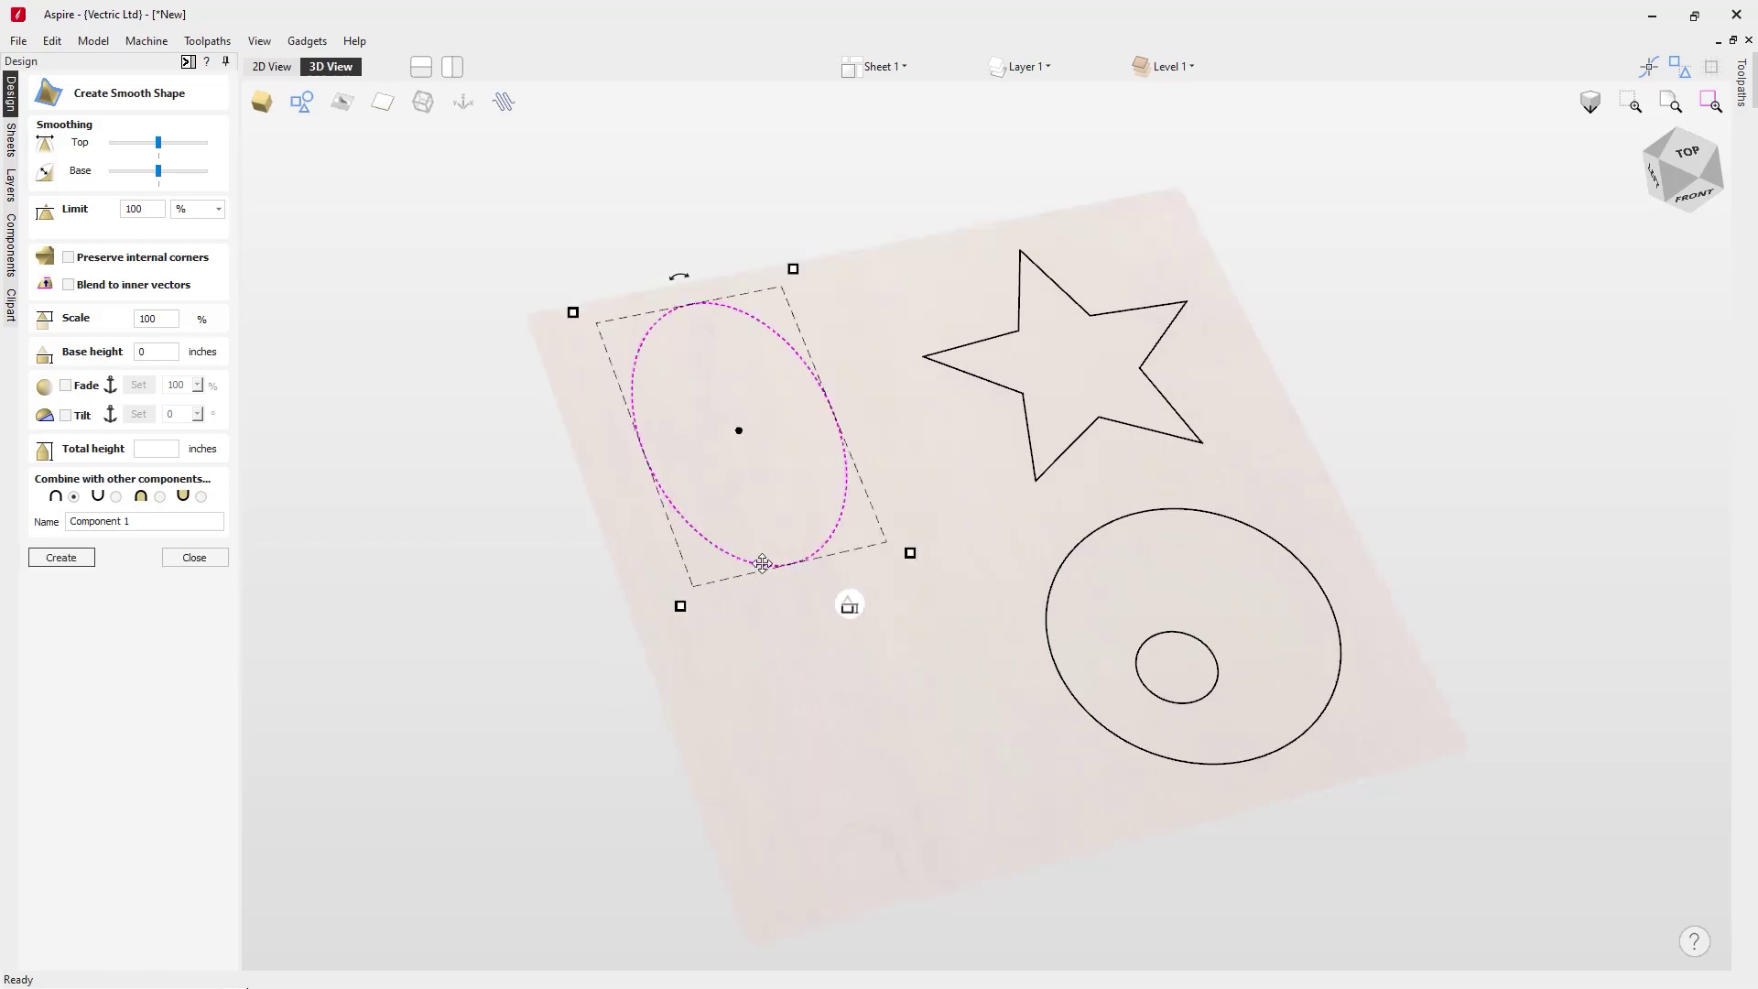
{"action": "left_click", "coordinate": [171, 143]}
{"action": "left_click", "coordinate": [146, 170]}
{"action": "key", "text": "Return"}
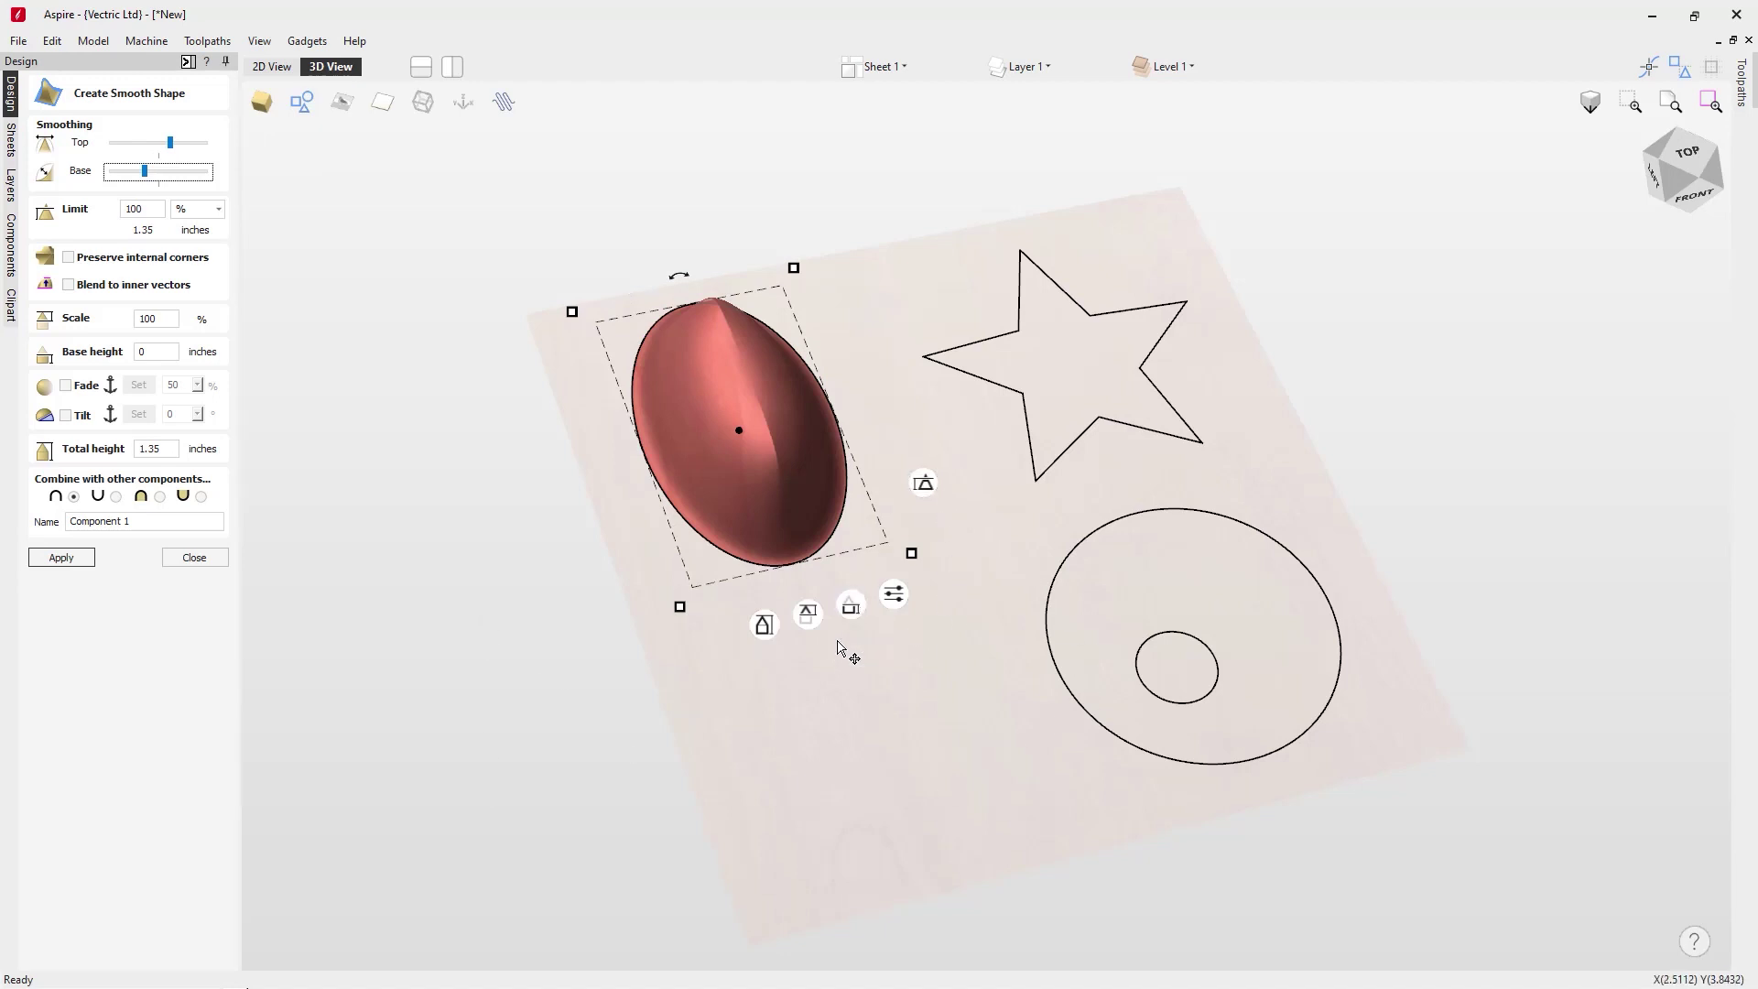
Step: Limit the ellipse component's height to 34.8% with the on-model limit handle to flatten its top
{"action": "mouse_move", "coordinate": [843, 627]}
{"action": "mouse_move", "coordinate": [765, 632]}
{"action": "mouse_move", "coordinate": [924, 482]}
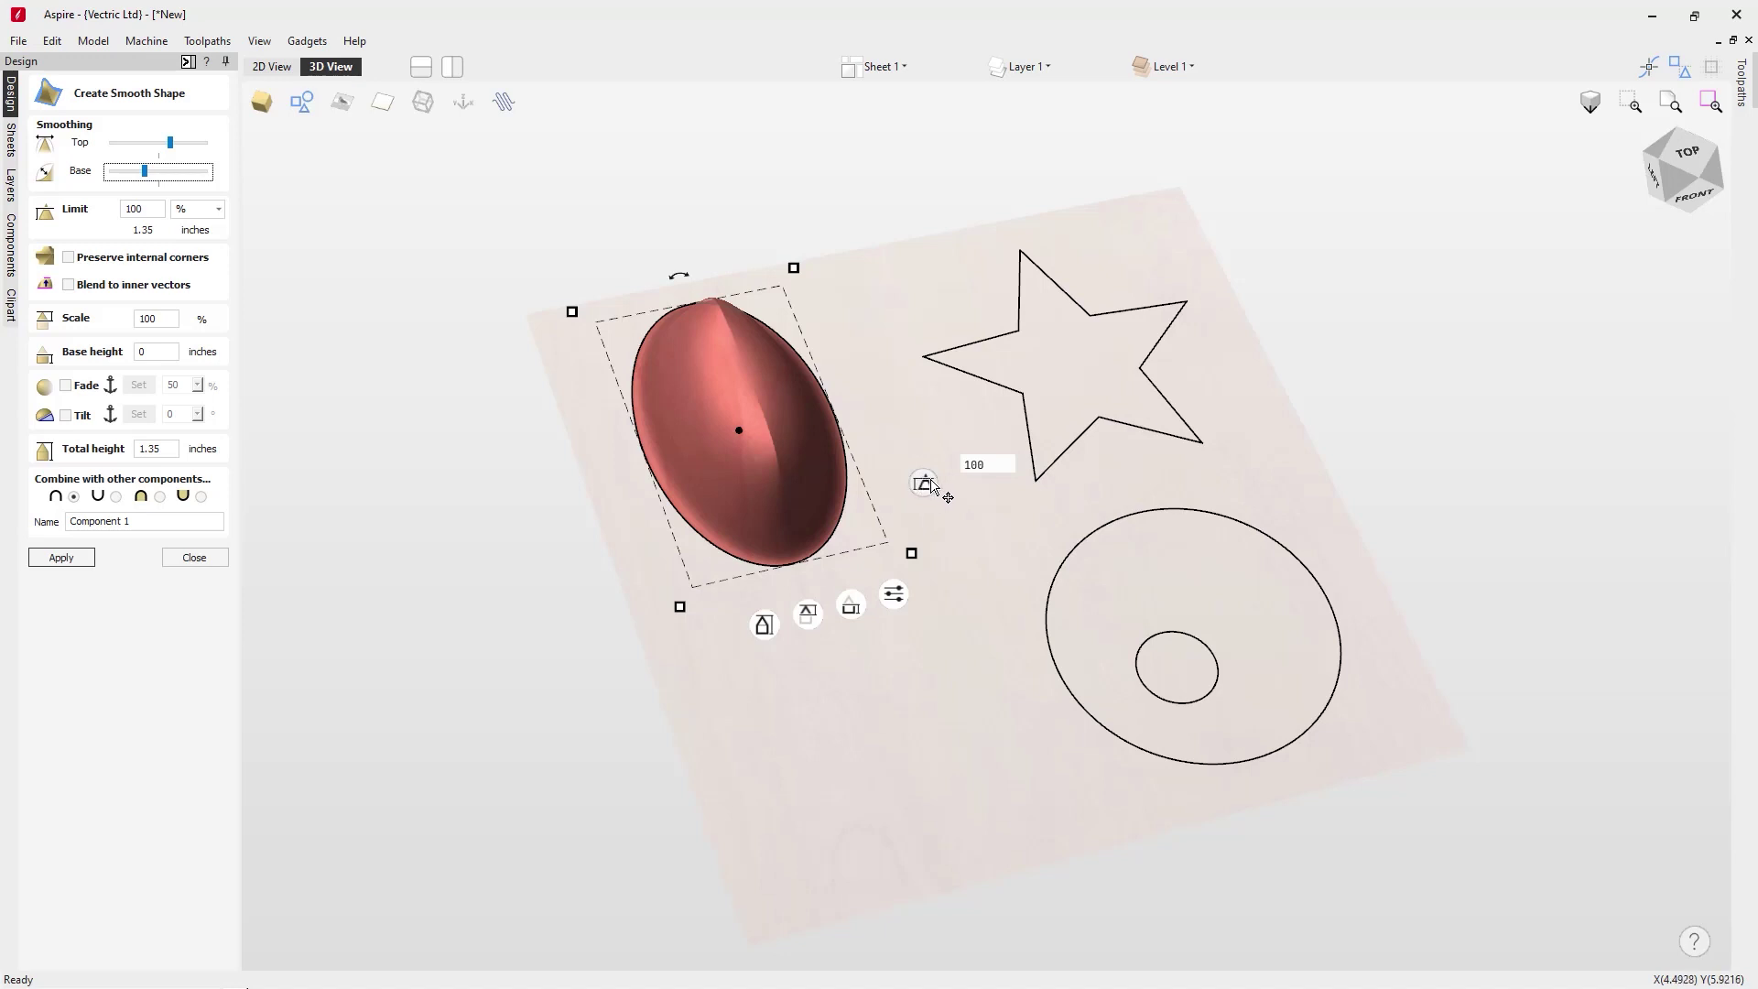
{"action": "left_click", "coordinate": [929, 484]}
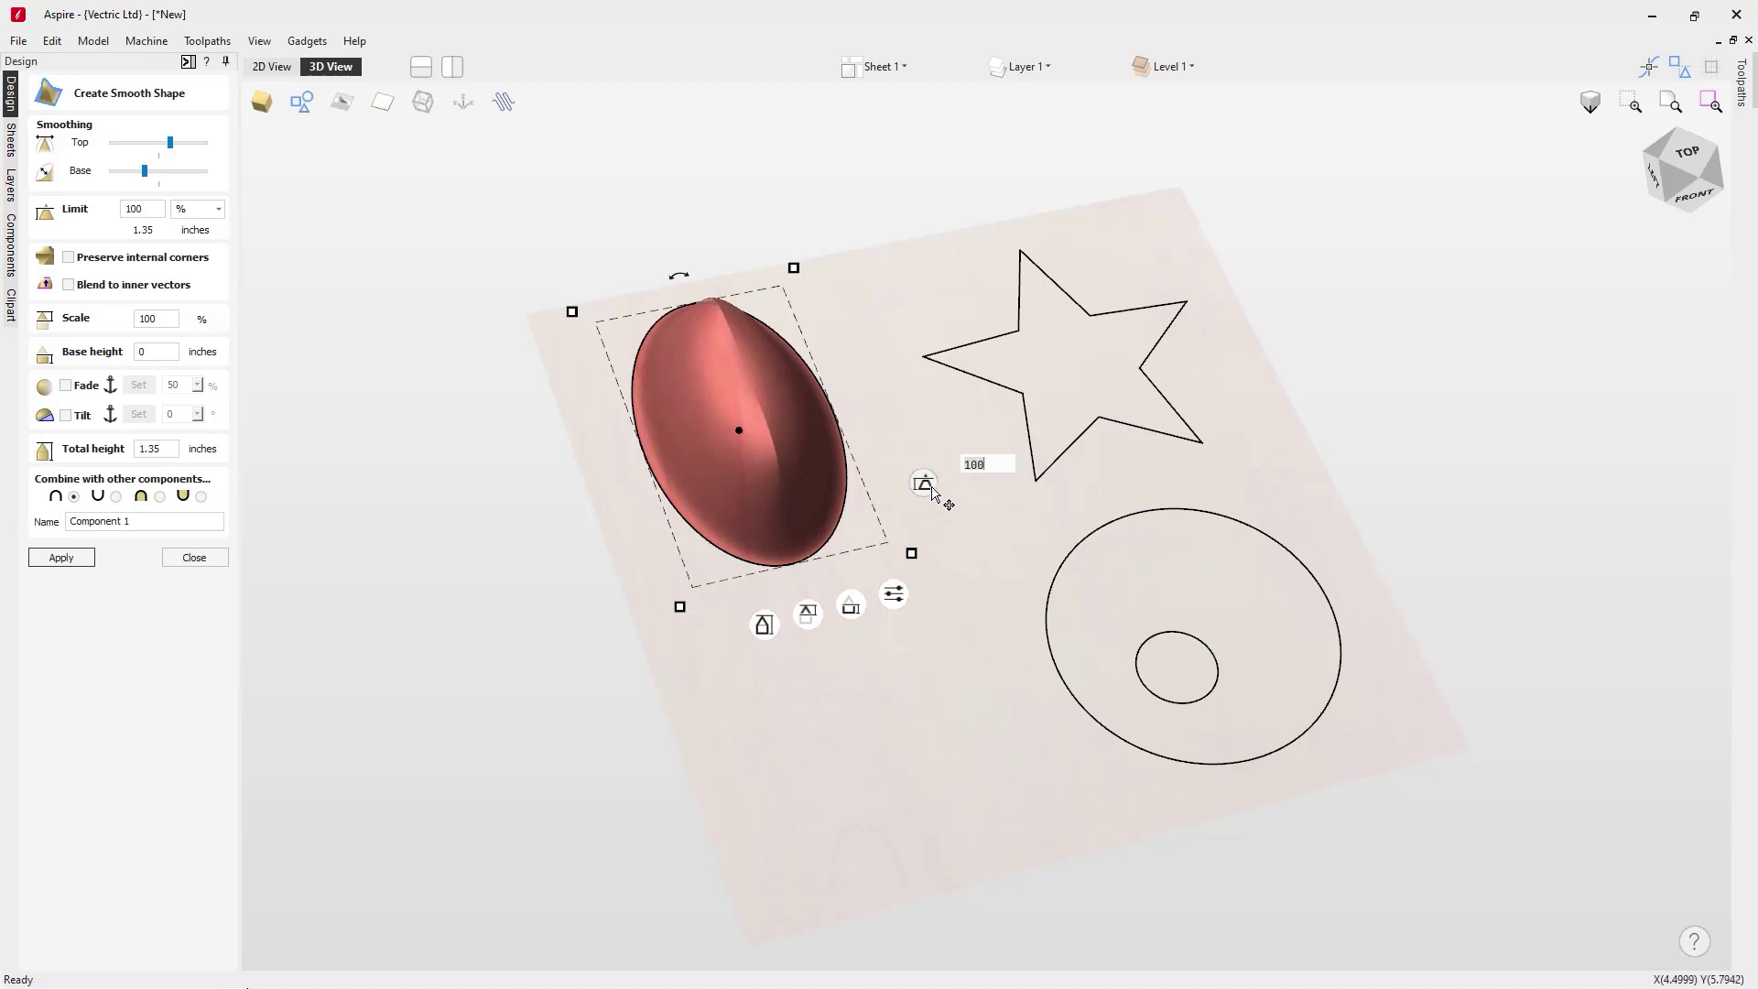
{"action": "mouse_move", "coordinate": [927, 485]}
{"action": "left_mouse_down"}
{"action": "mouse_move", "coordinate": [933, 540]}
{"action": "mouse_move", "coordinate": [927, 520]}
{"action": "left_mouse_up"}
{"action": "type", "text": "2025.3"}
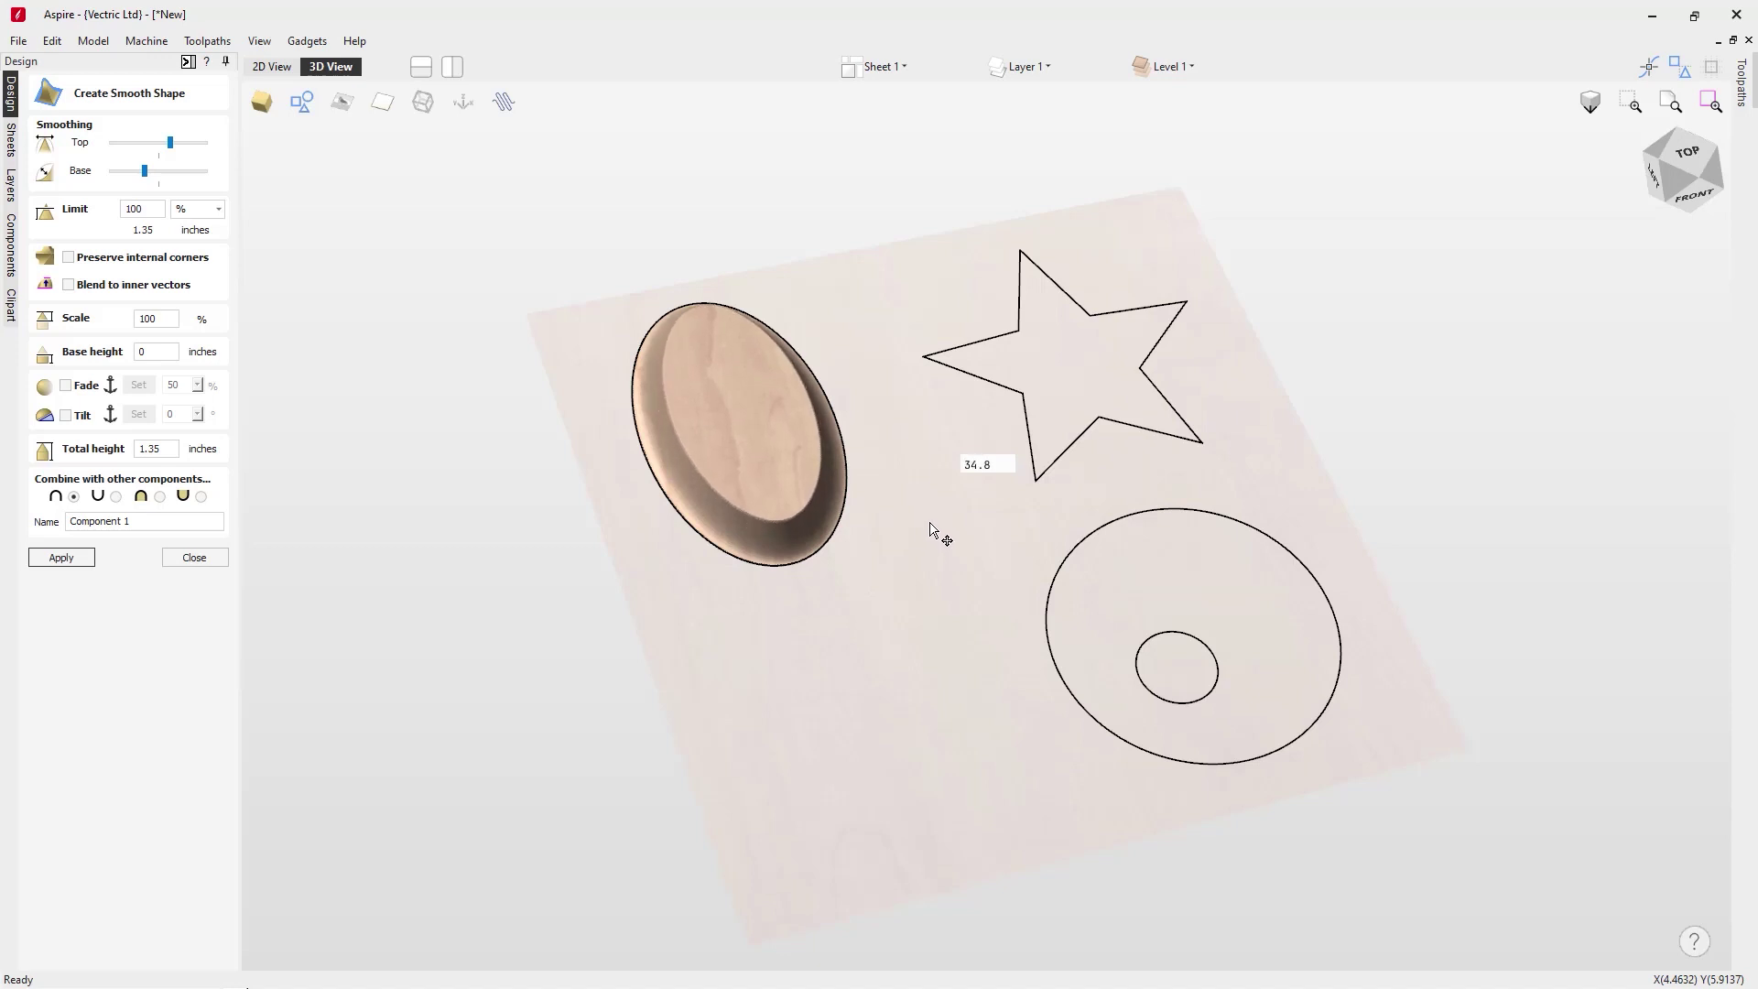
{"action": "left_click", "coordinate": [785, 558]}
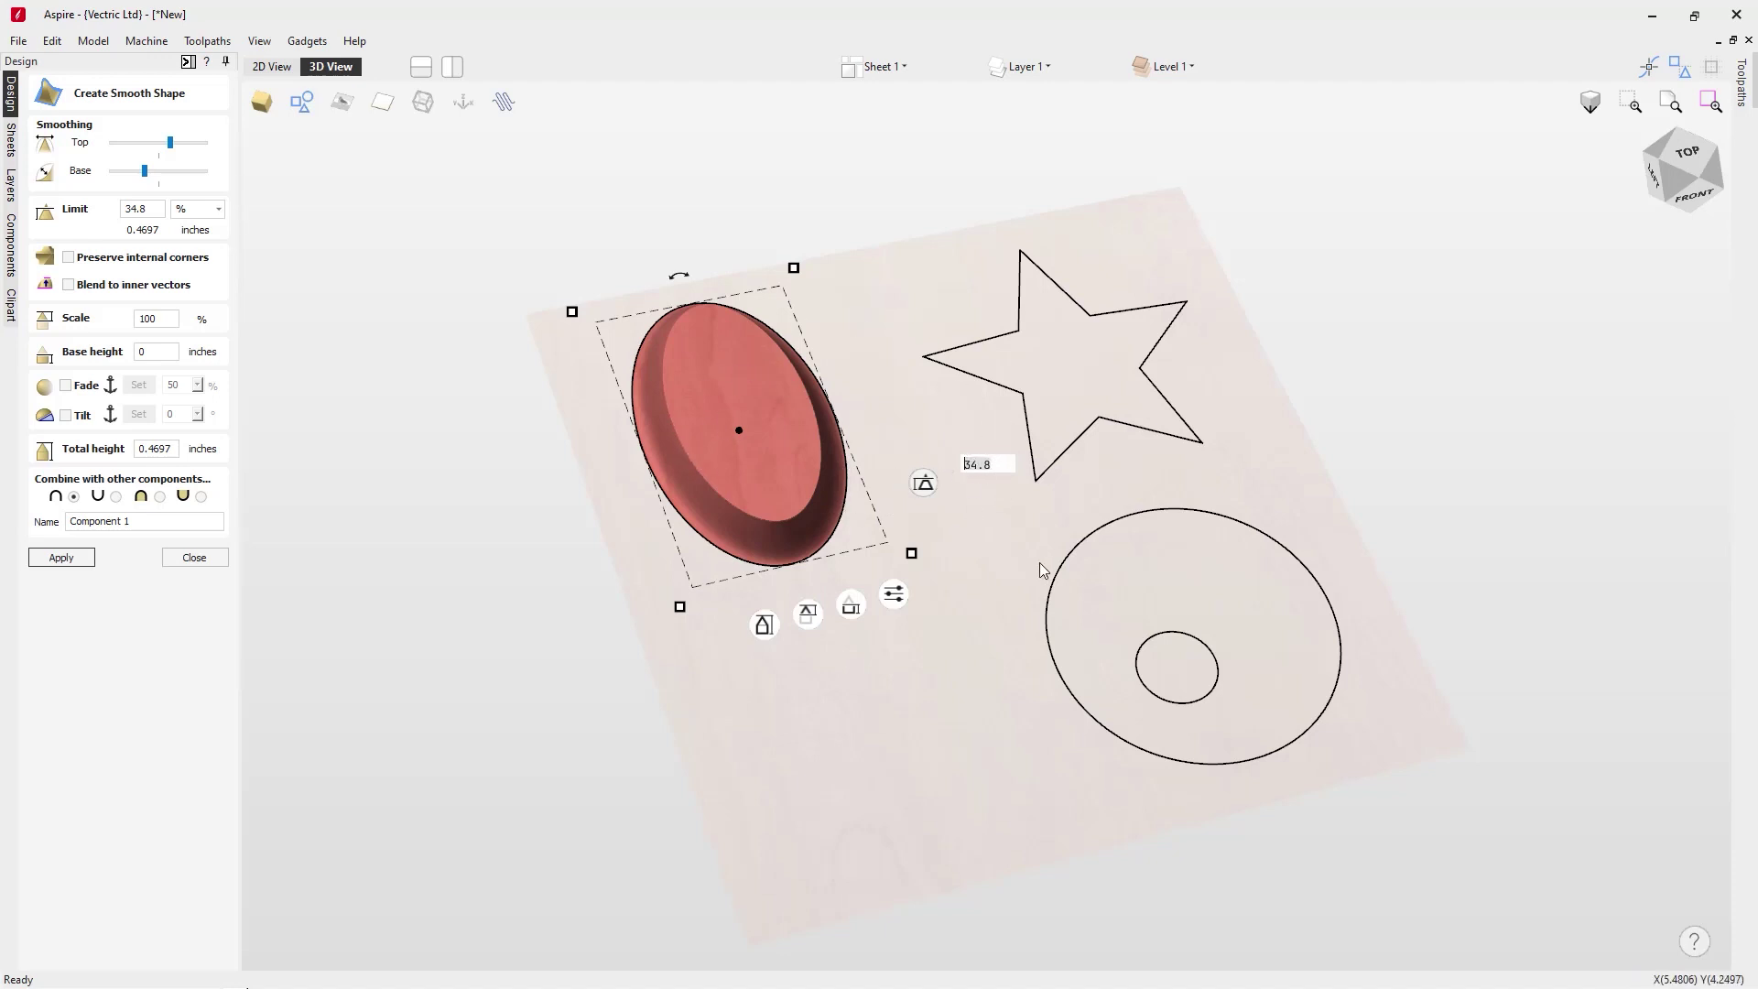
Step: Set the ellipse component's limit to 40%
{"action": "type", "text": "40"}
{"action": "key", "text": "Return"}
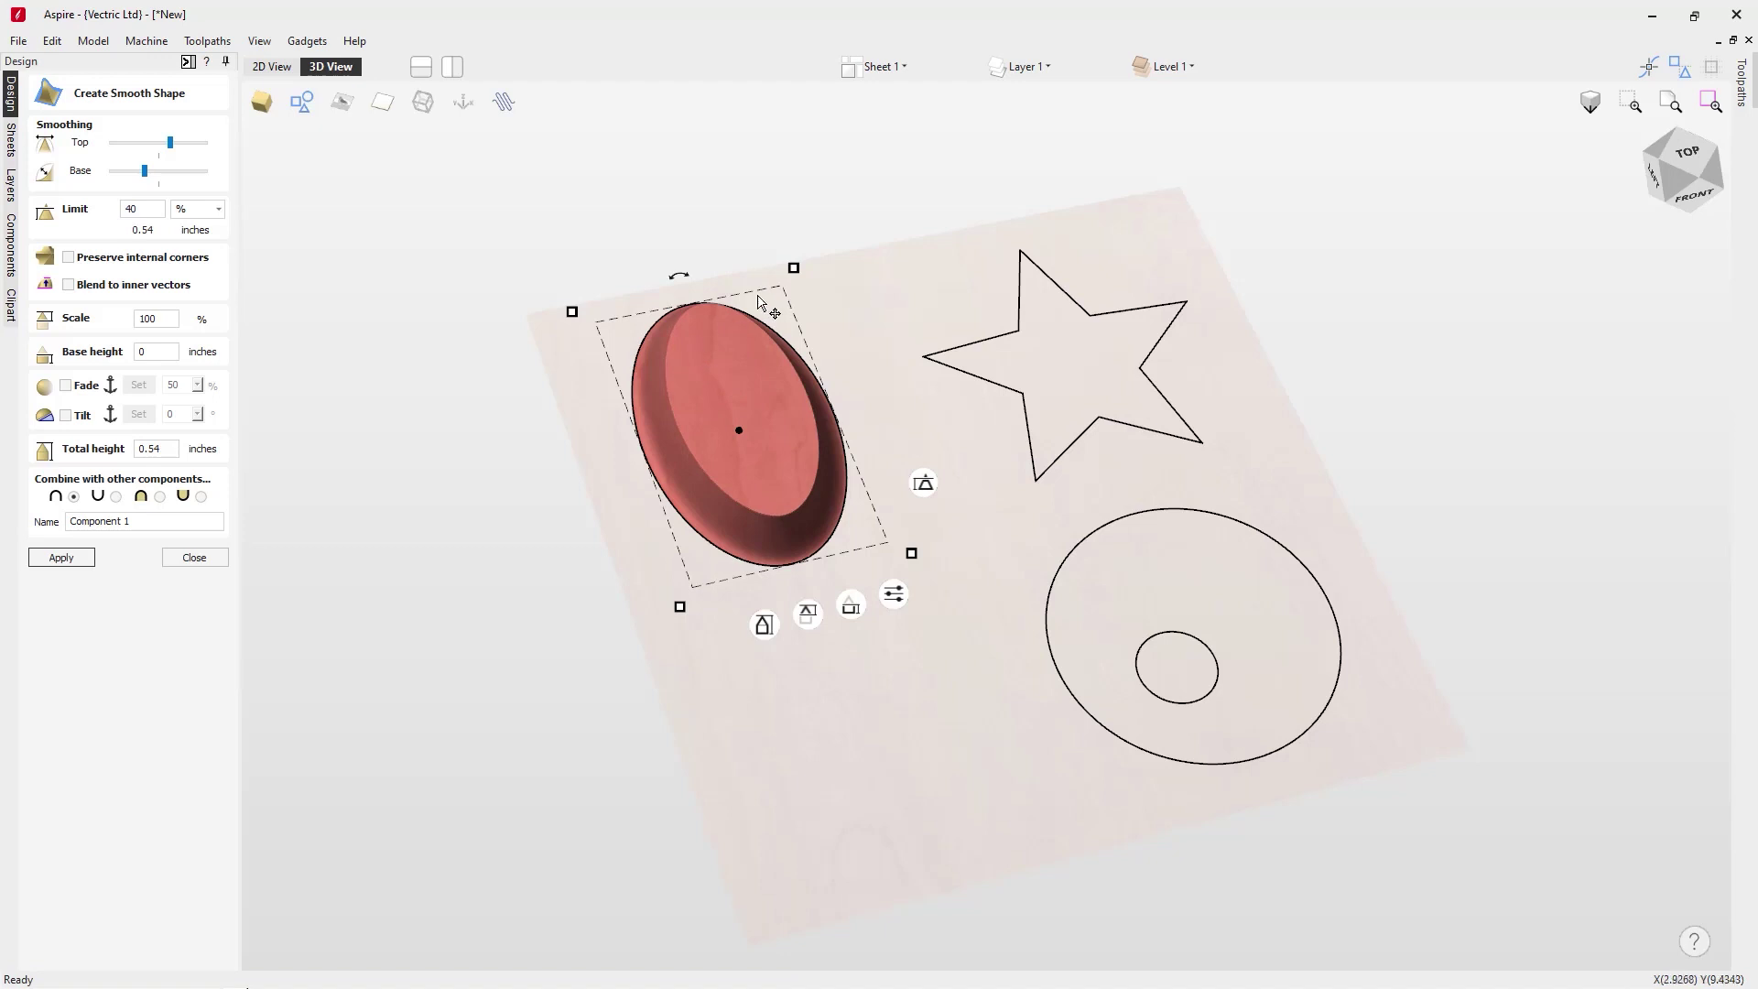
{"action": "left_click", "coordinate": [148, 209]}
{"action": "mouse_move", "coordinate": [923, 481]}
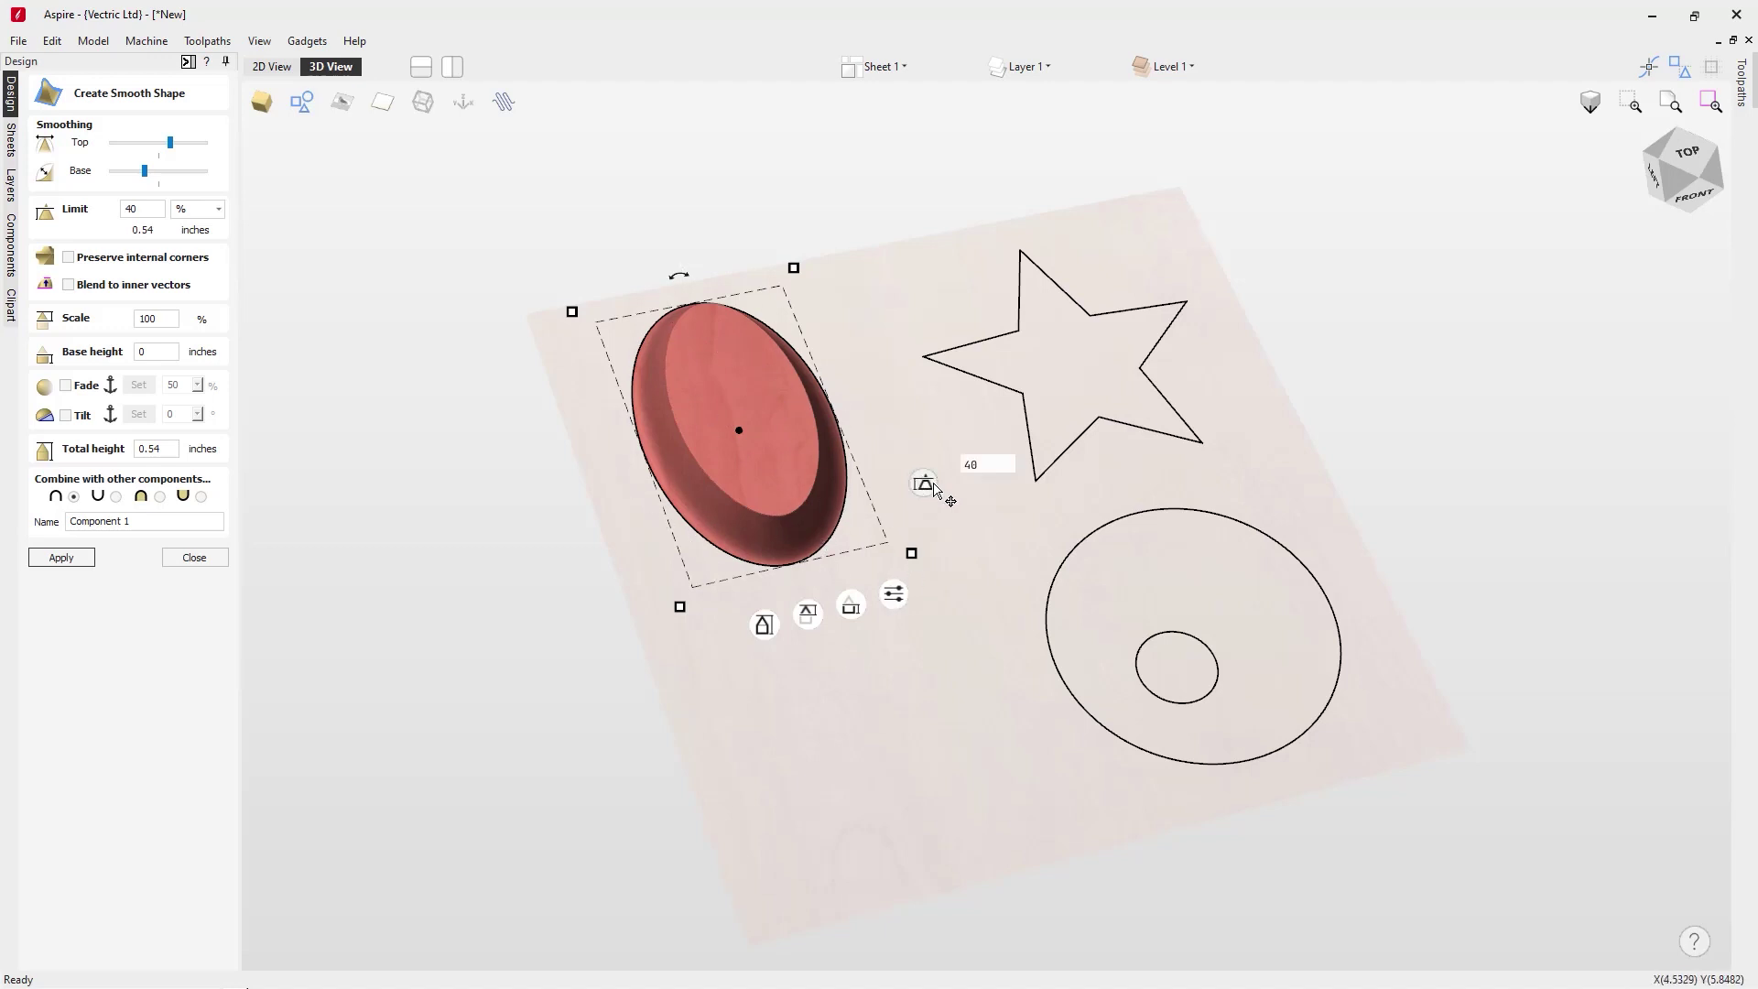
Step: Adjust the ellipse component's heights on the model: base 0.1048 inches, shape 0.5924 inches, and total height 0.4238 inches
{"action": "mouse_move", "coordinate": [852, 605]}
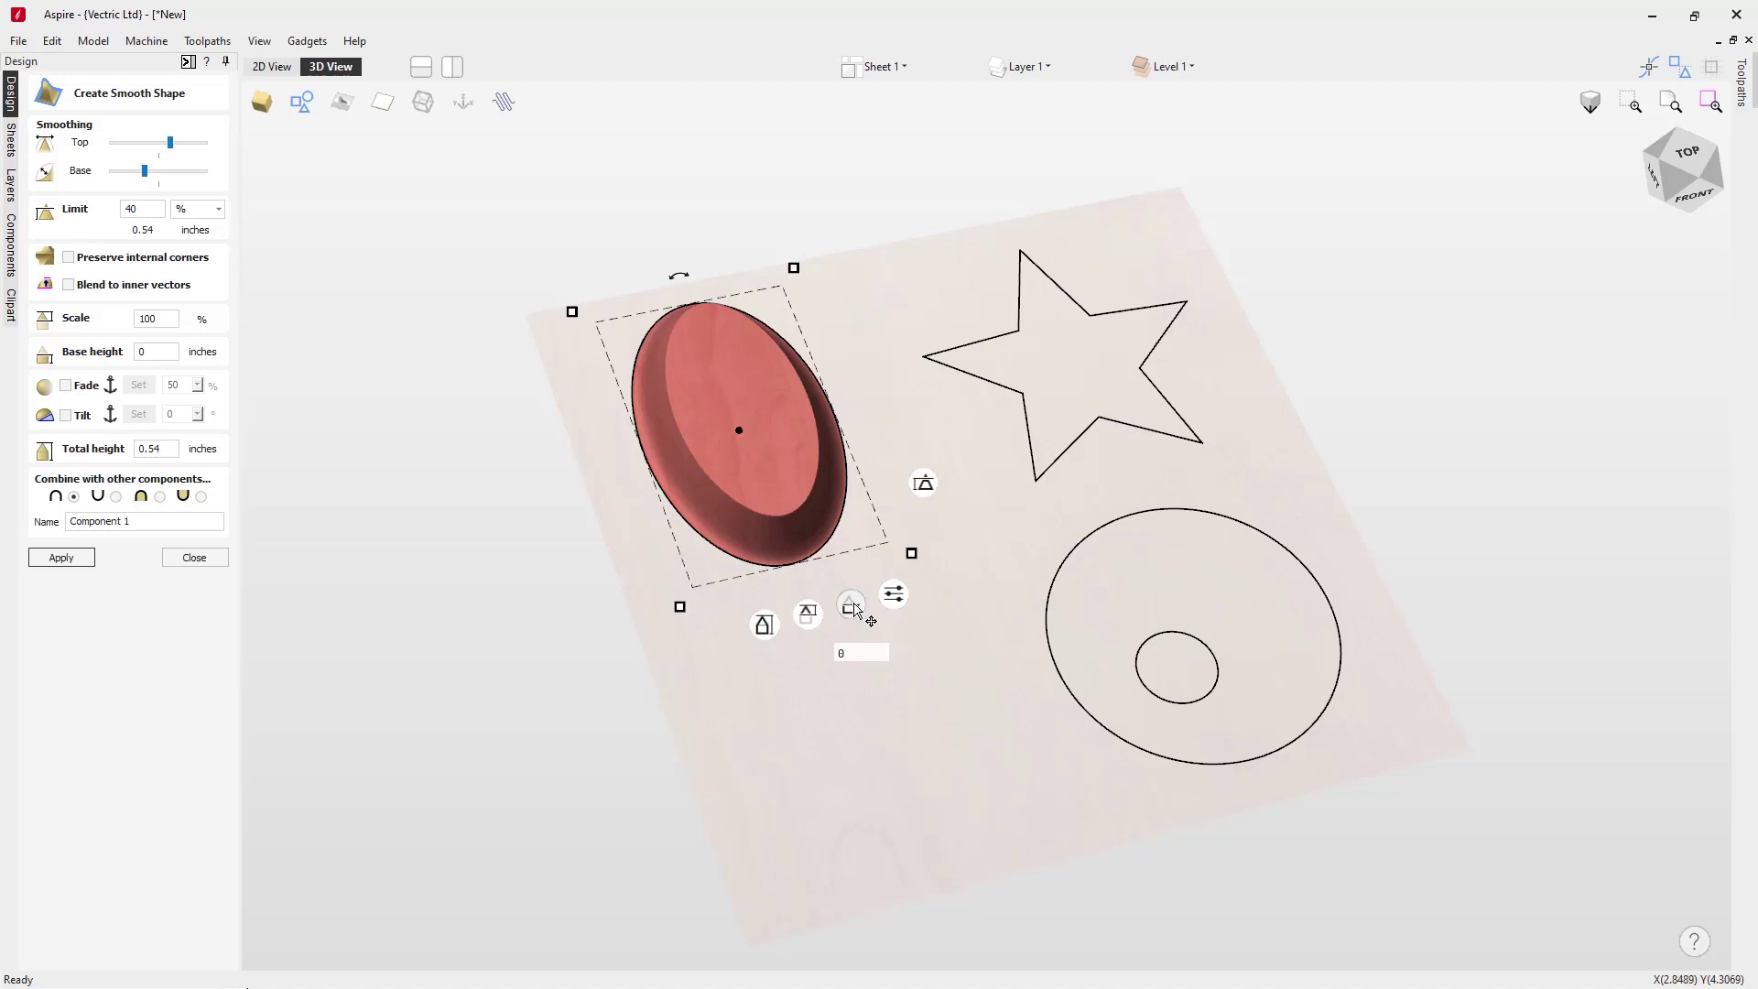
{"action": "mouse_move", "coordinate": [852, 609]}
{"action": "left_mouse_down"}
{"action": "mouse_move", "coordinate": [847, 552]}
{"action": "mouse_move", "coordinate": [836, 610]}
{"action": "left_mouse_up"}
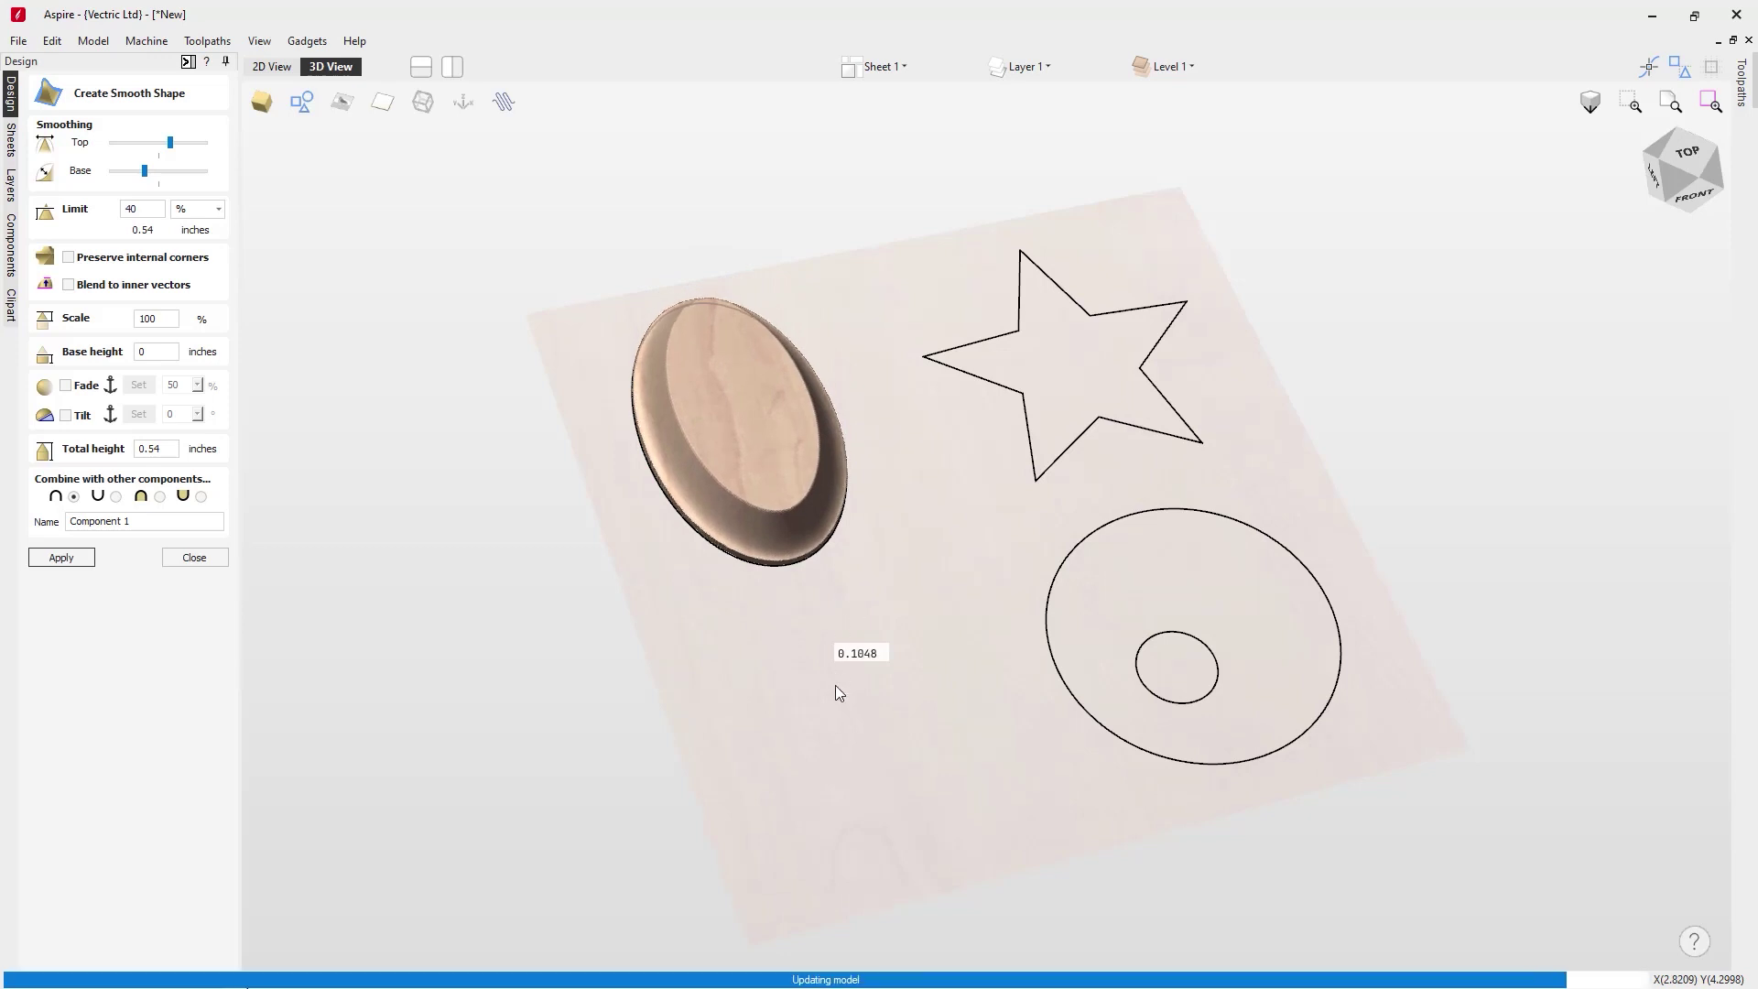
{"action": "mouse_move", "coordinate": [806, 615]}
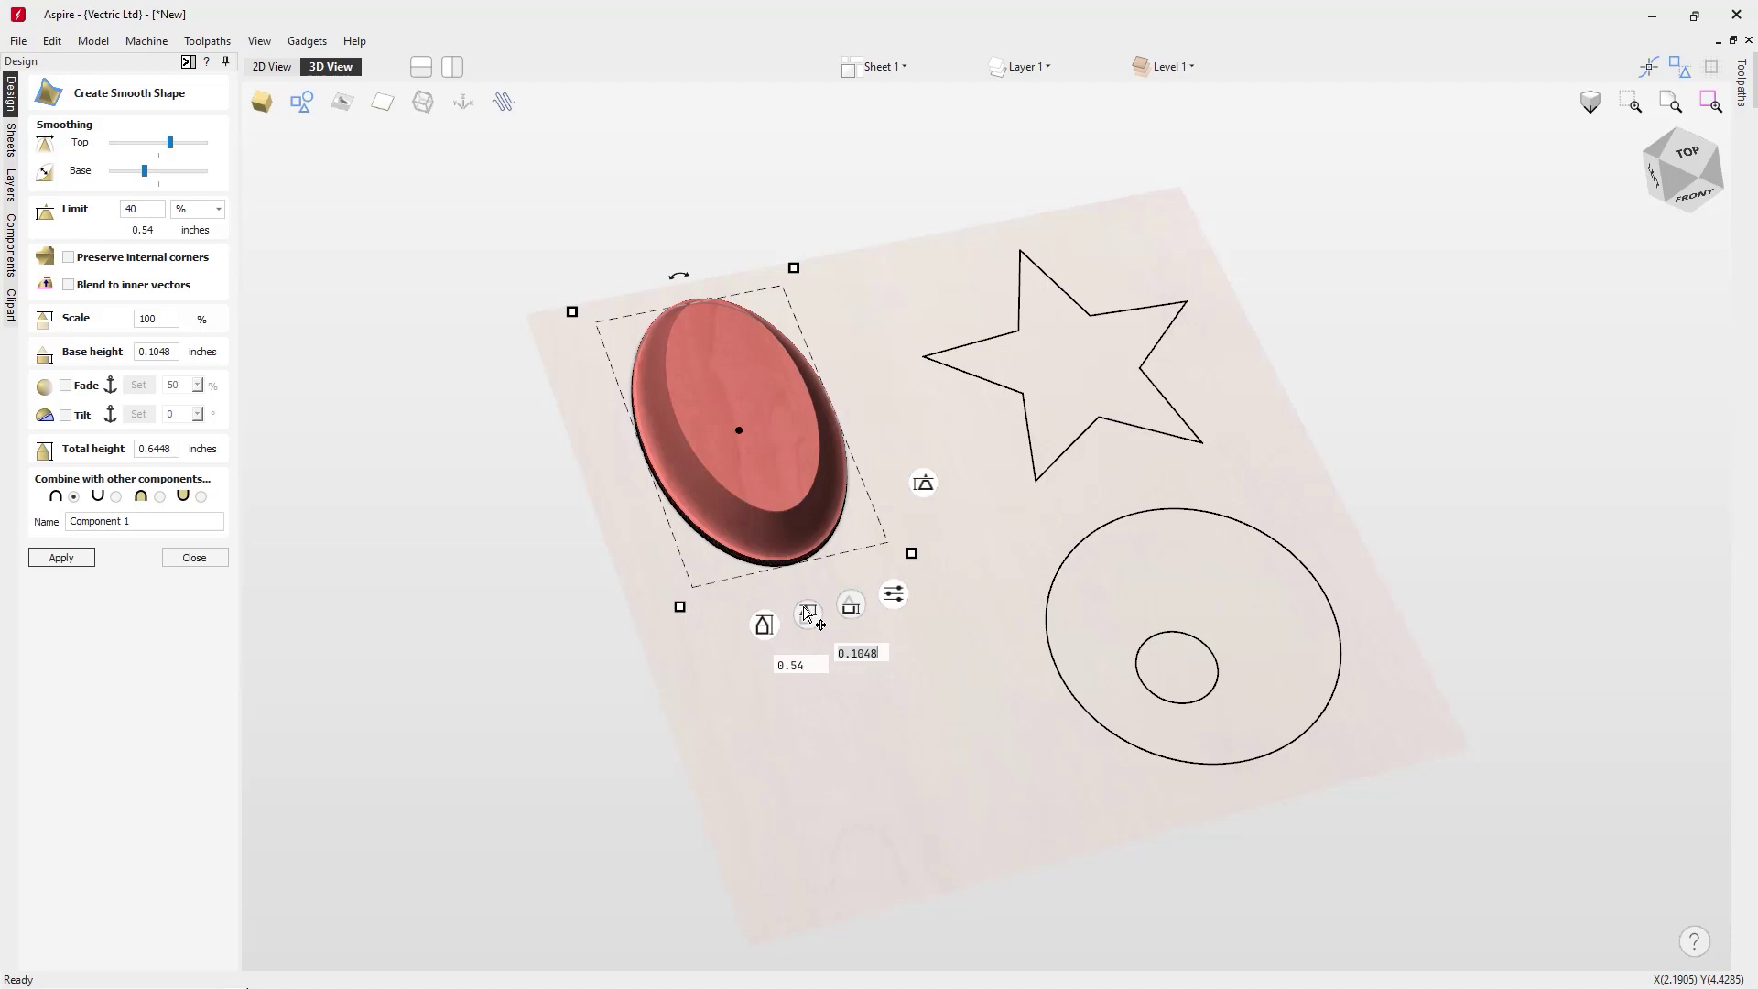
{"action": "mouse_move", "coordinate": [808, 620]}
{"action": "left_mouse_down"}
{"action": "mouse_move", "coordinate": [806, 591]}
{"action": "mouse_move", "coordinate": [799, 622]}
{"action": "left_mouse_up"}
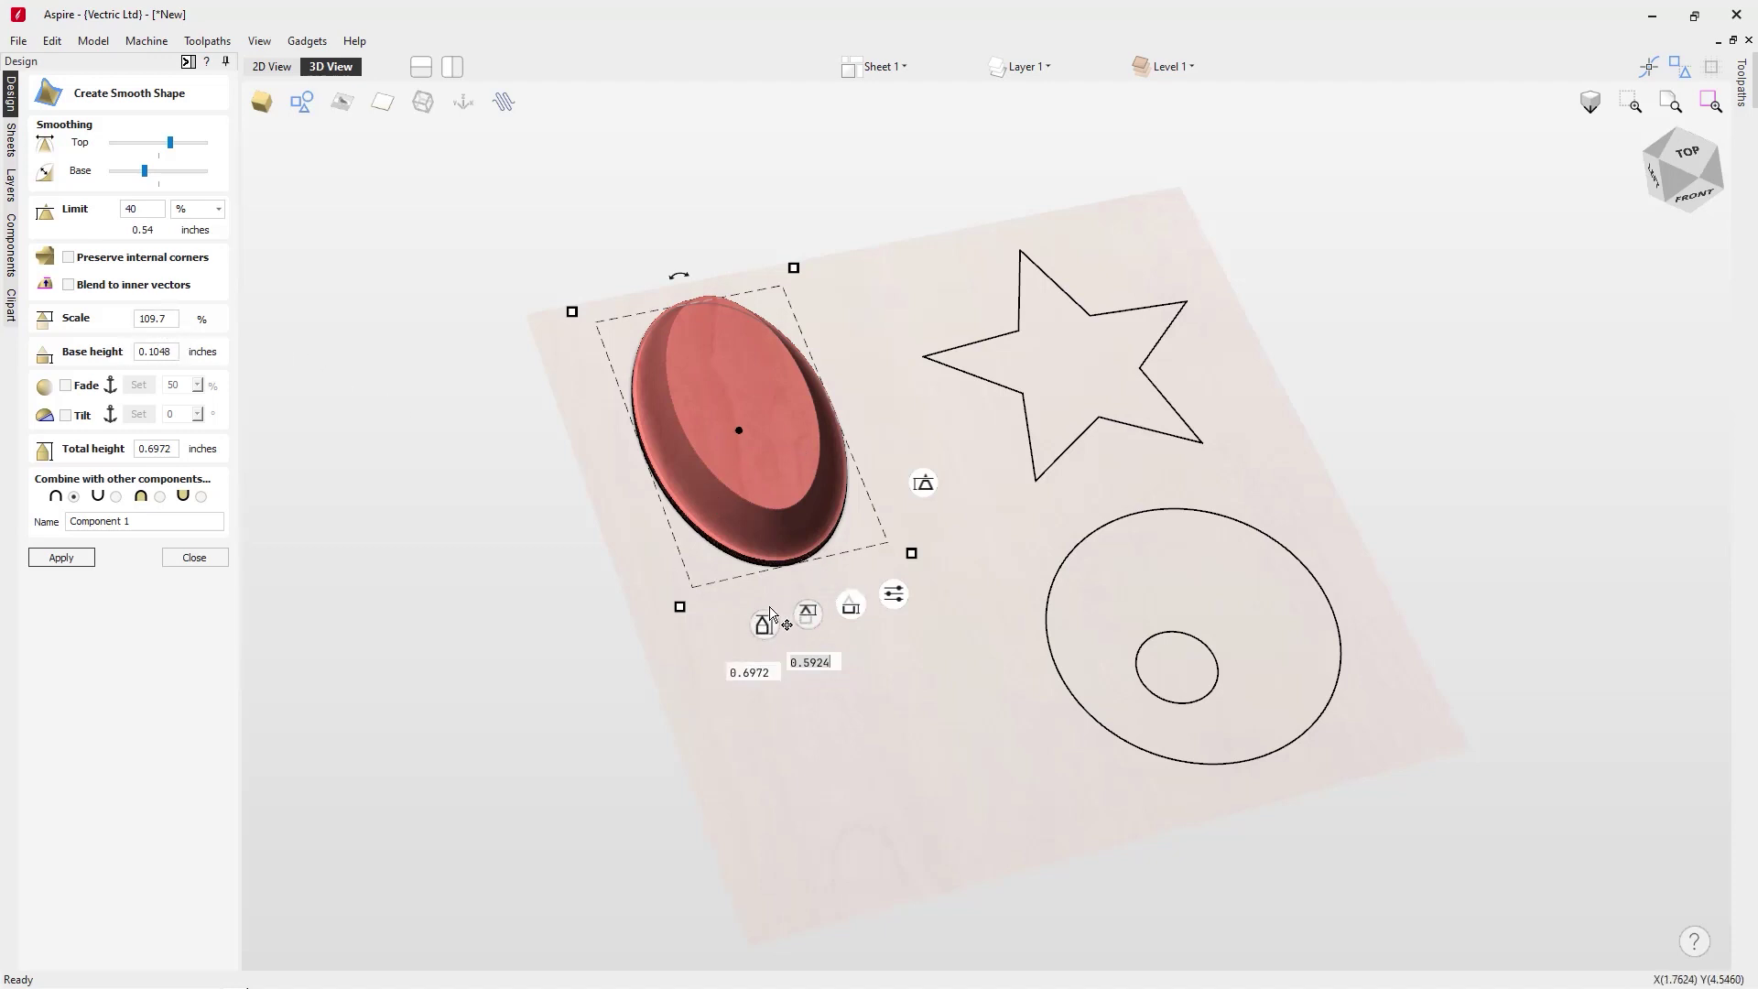
{"action": "left_click_drag", "start_coordinate": [767, 623], "coordinate": [765, 634]}
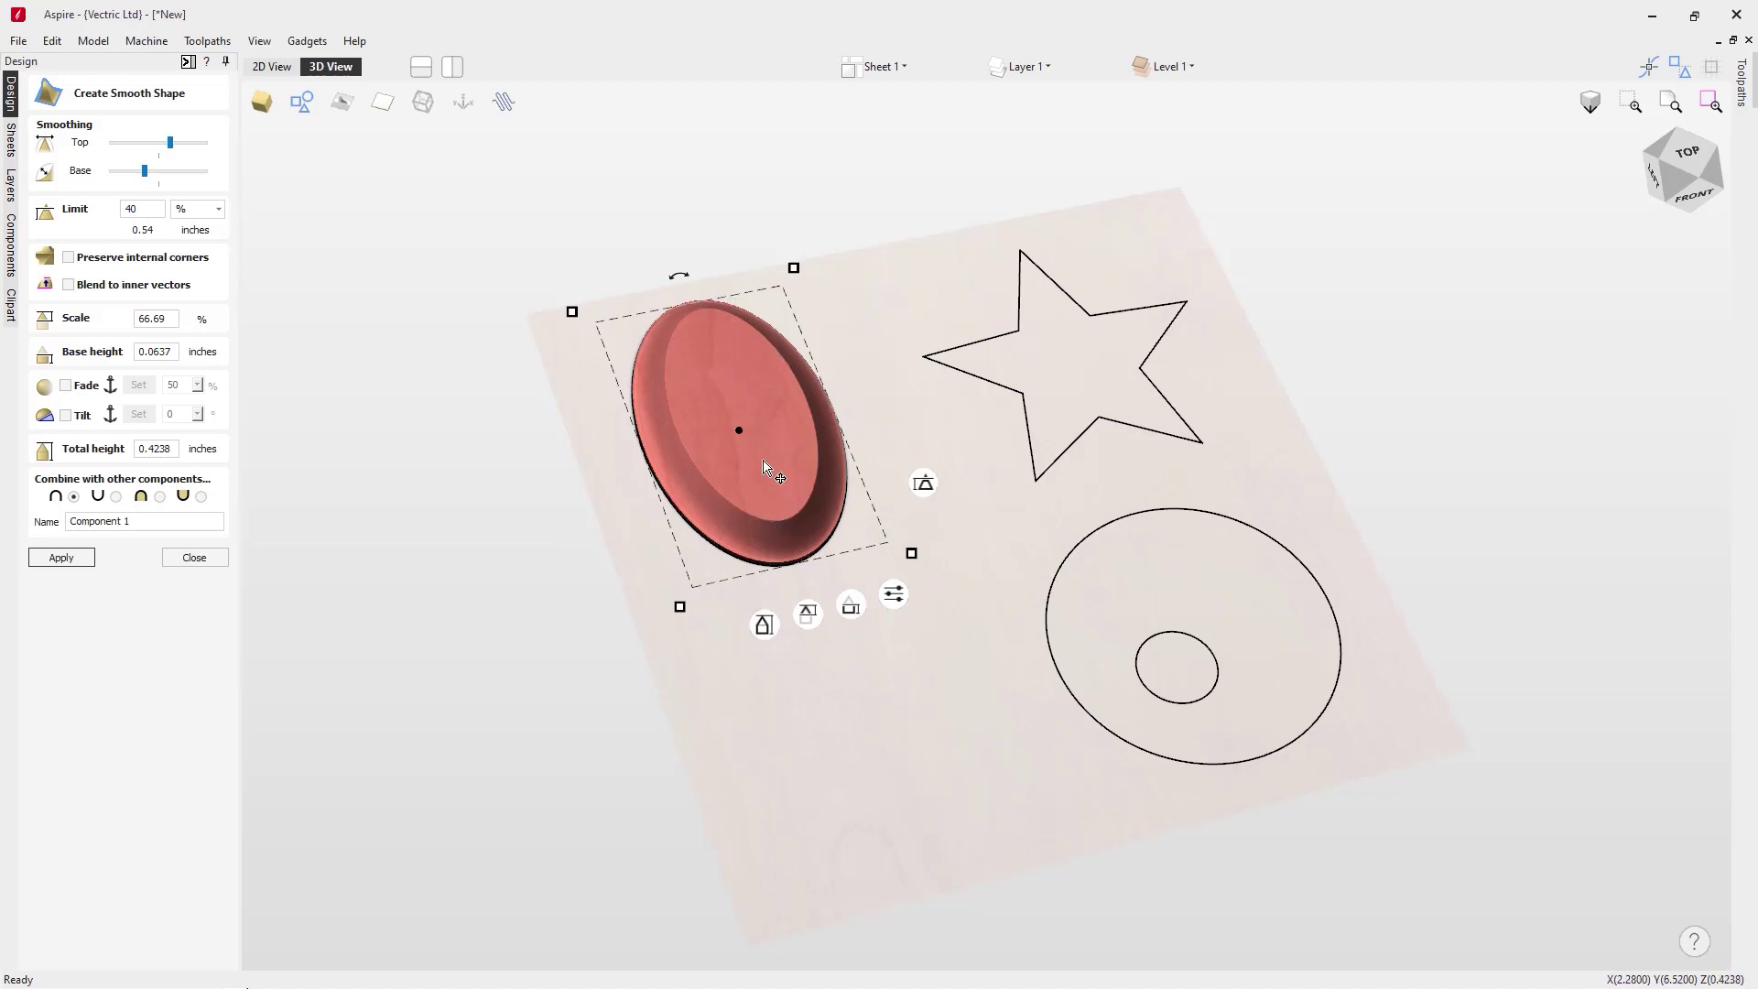
Step: Node-edit the ellipse component's outline, pulling its upper curve inward to give it a bean shape
{"action": "double_click", "coordinate": [769, 385]}
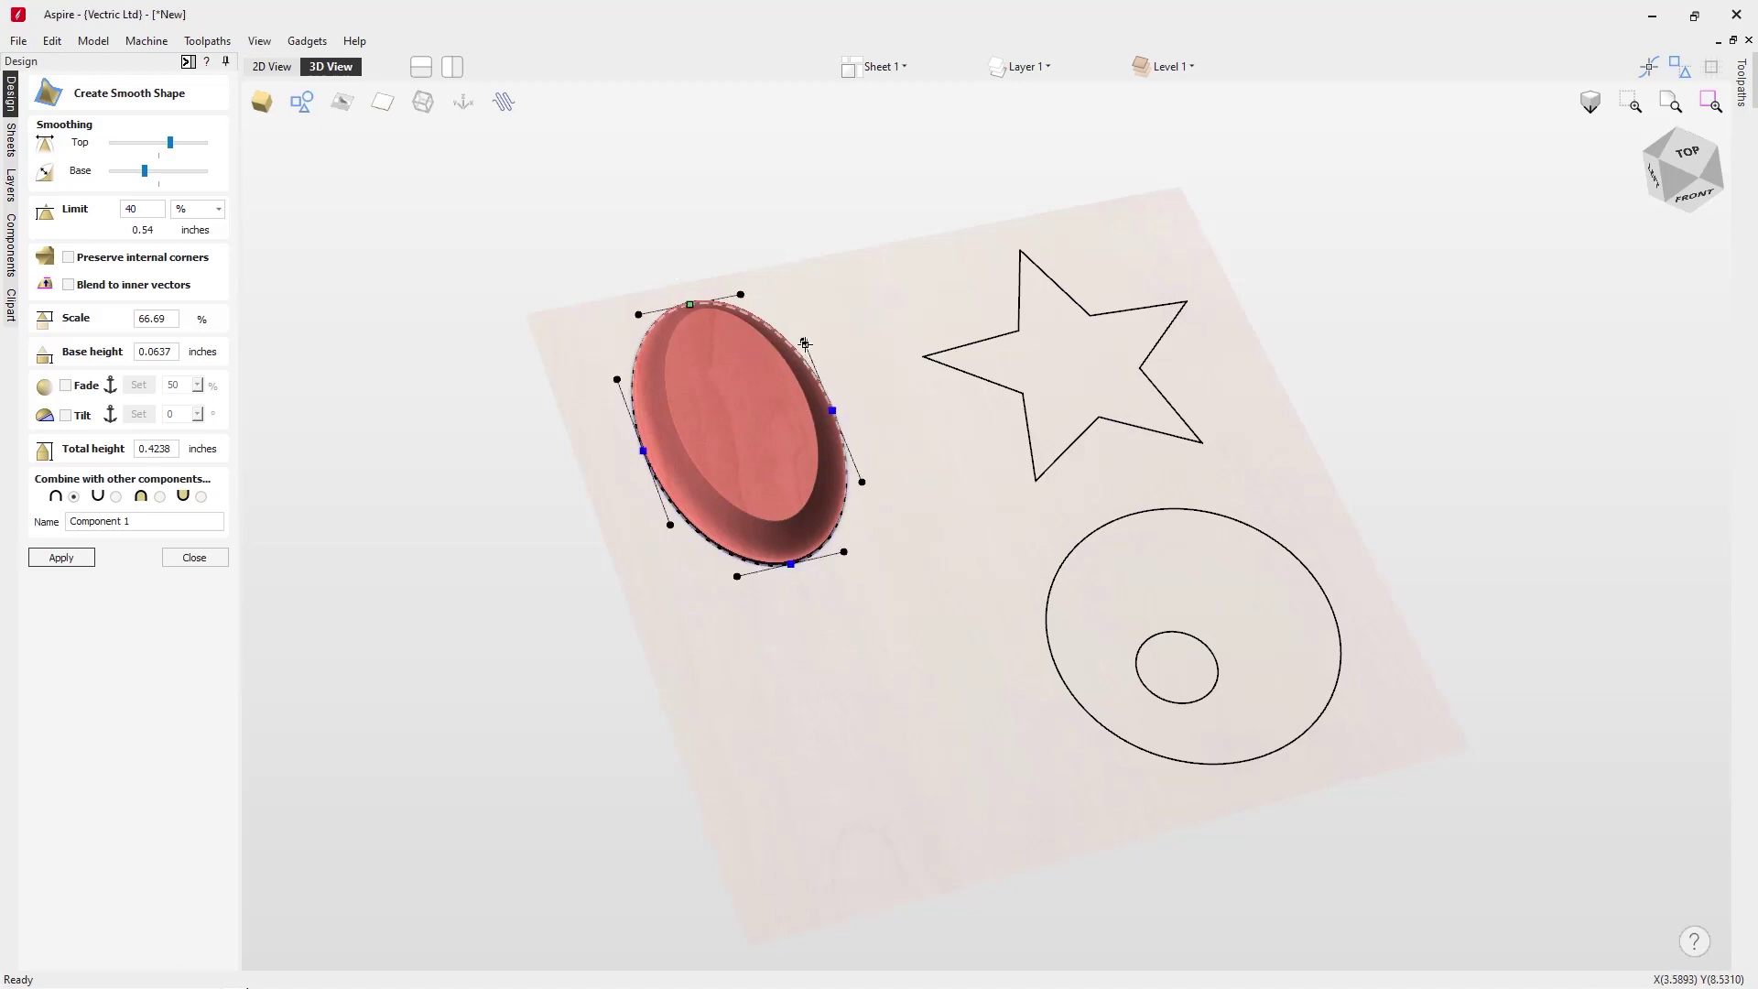
{"action": "left_click_drag", "start_coordinate": [805, 341], "coordinate": [748, 368]}
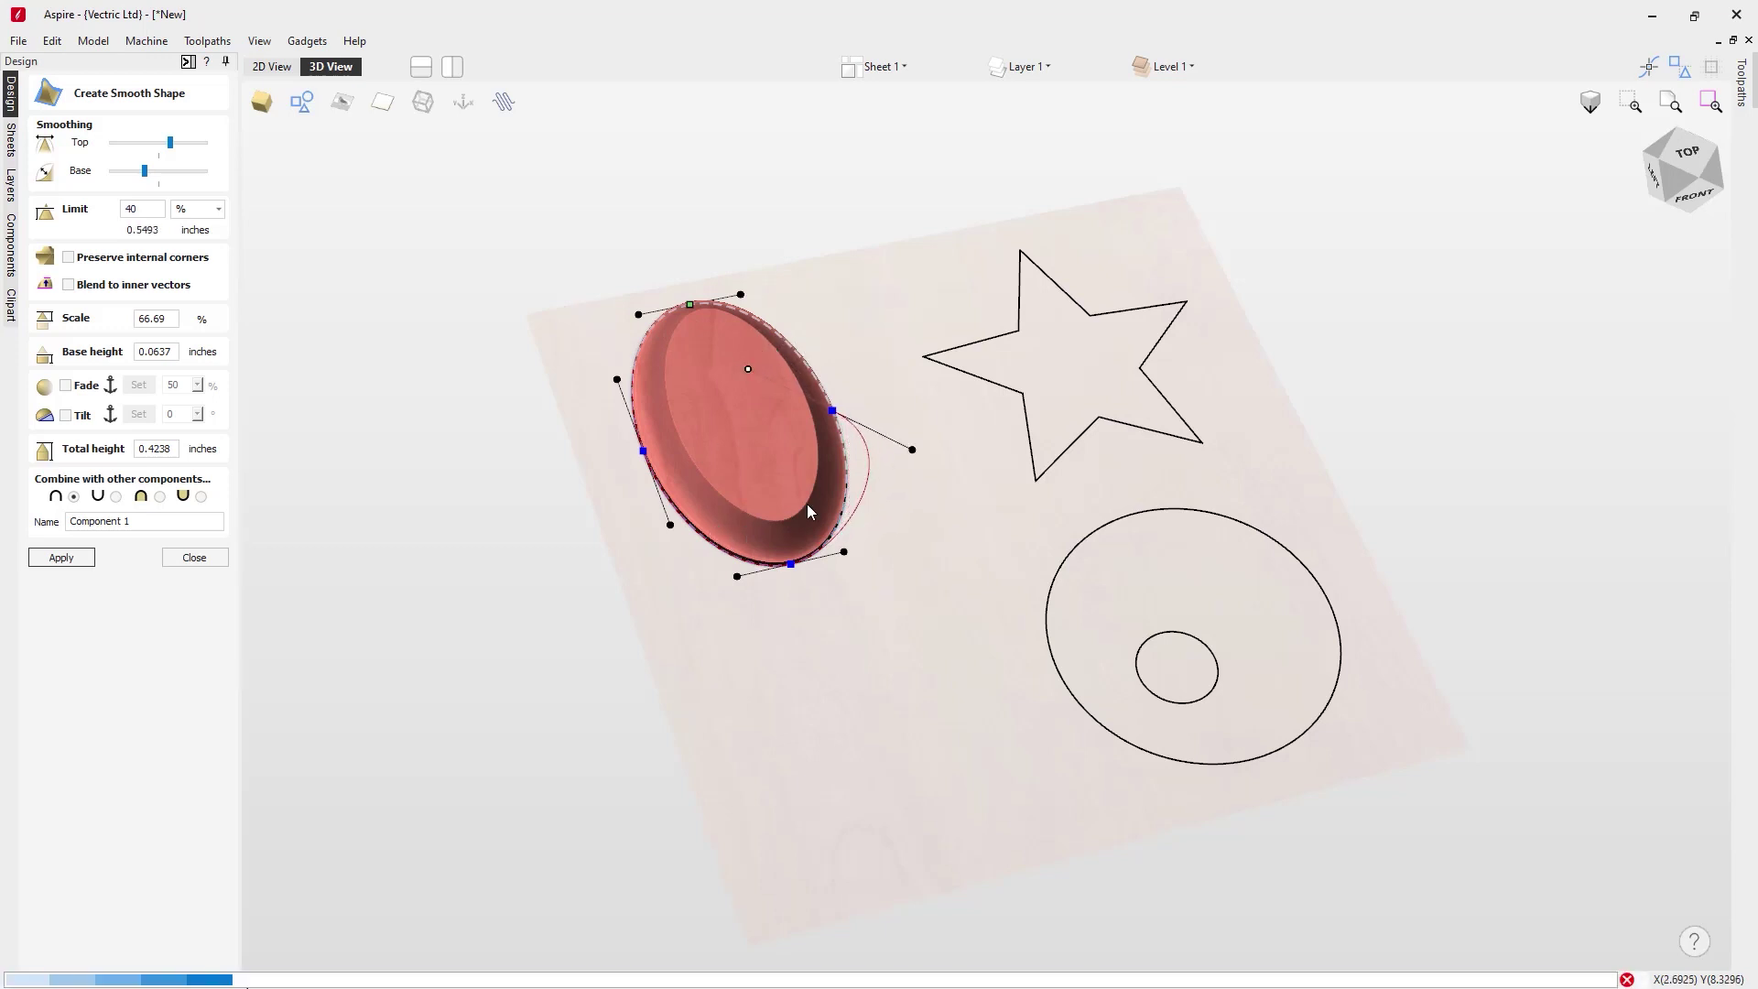
{"action": "left_click", "coordinate": [877, 349]}
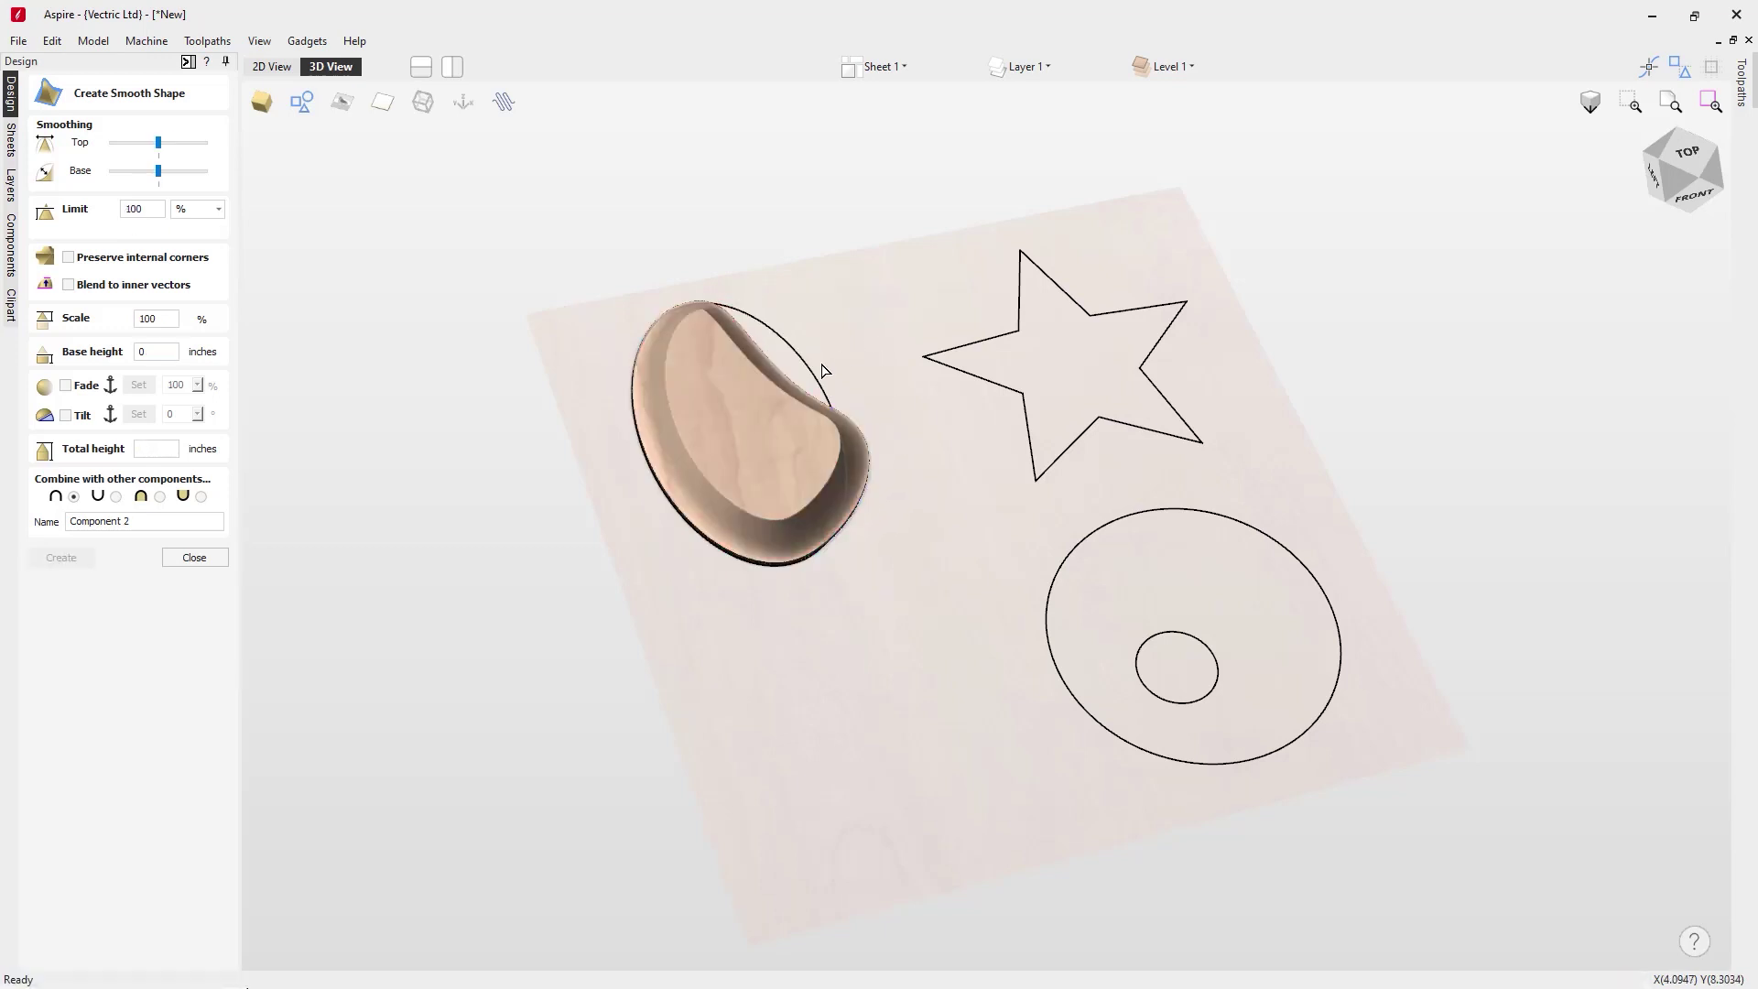
Step: Reduce the bean-shaped component's limit to 10%, apply it and leave the Create Smooth Shape tool
{"action": "left_click", "coordinate": [707, 363]}
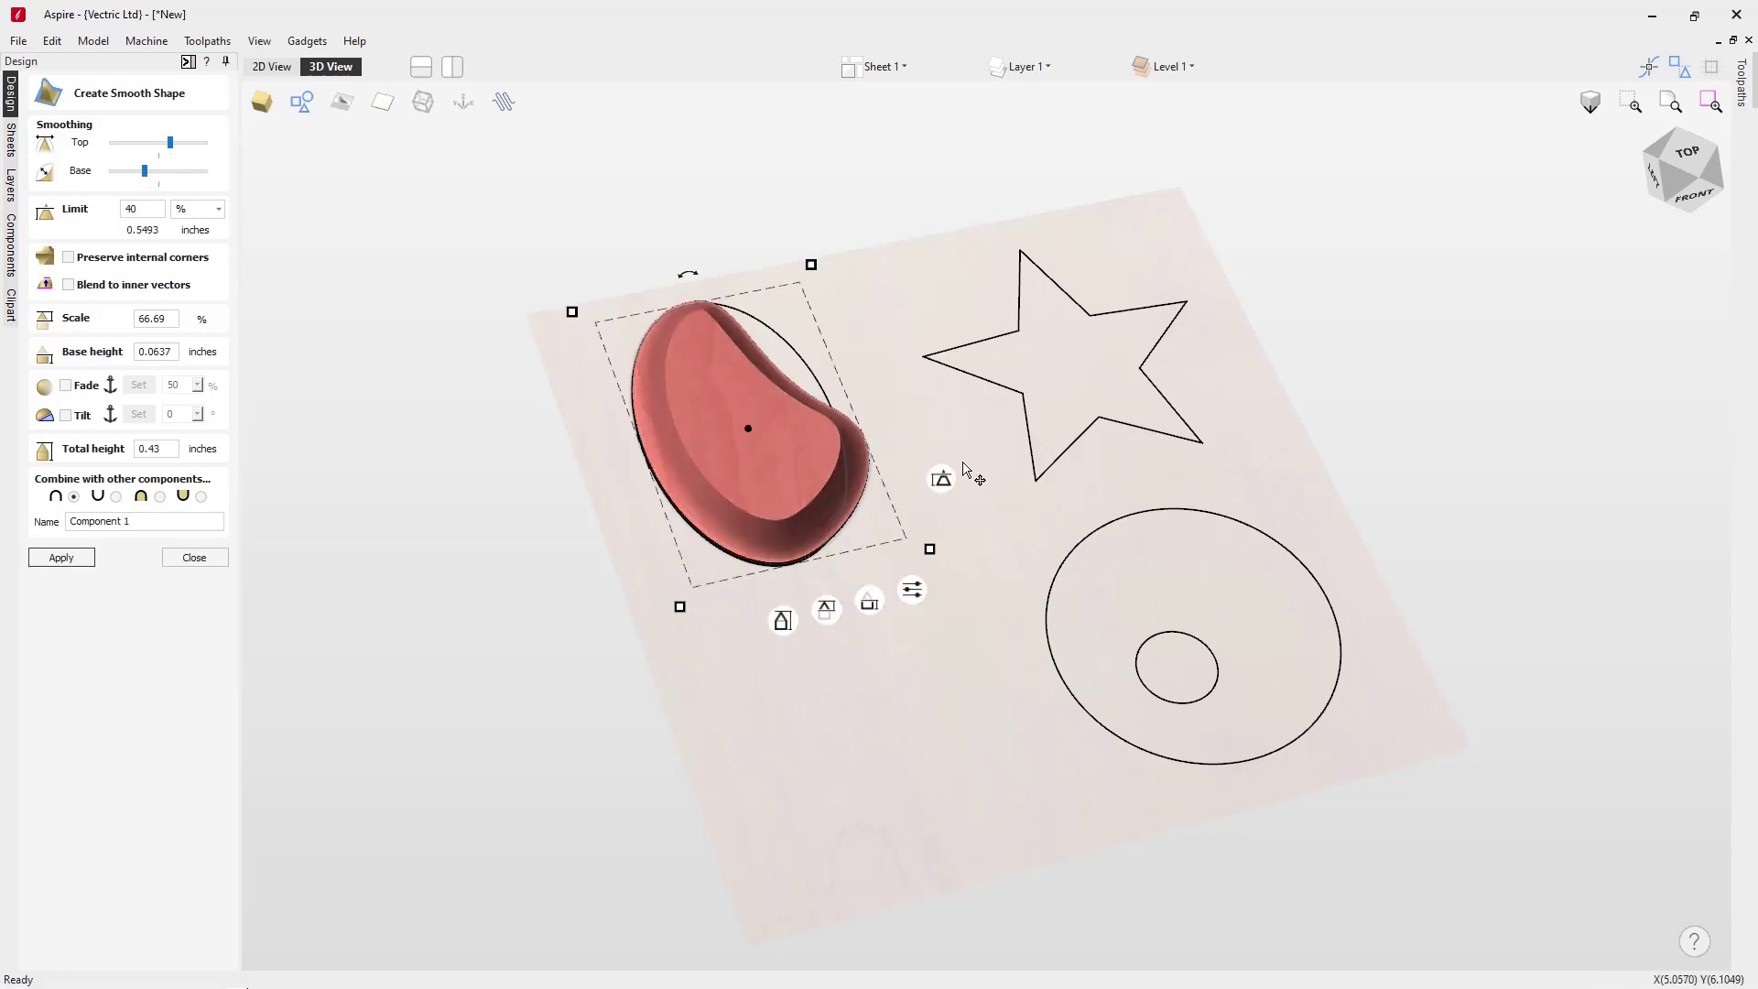
{"action": "left_click", "coordinate": [943, 499]}
{"action": "left_click_drag", "start_coordinate": [943, 499], "coordinate": [944, 500]}
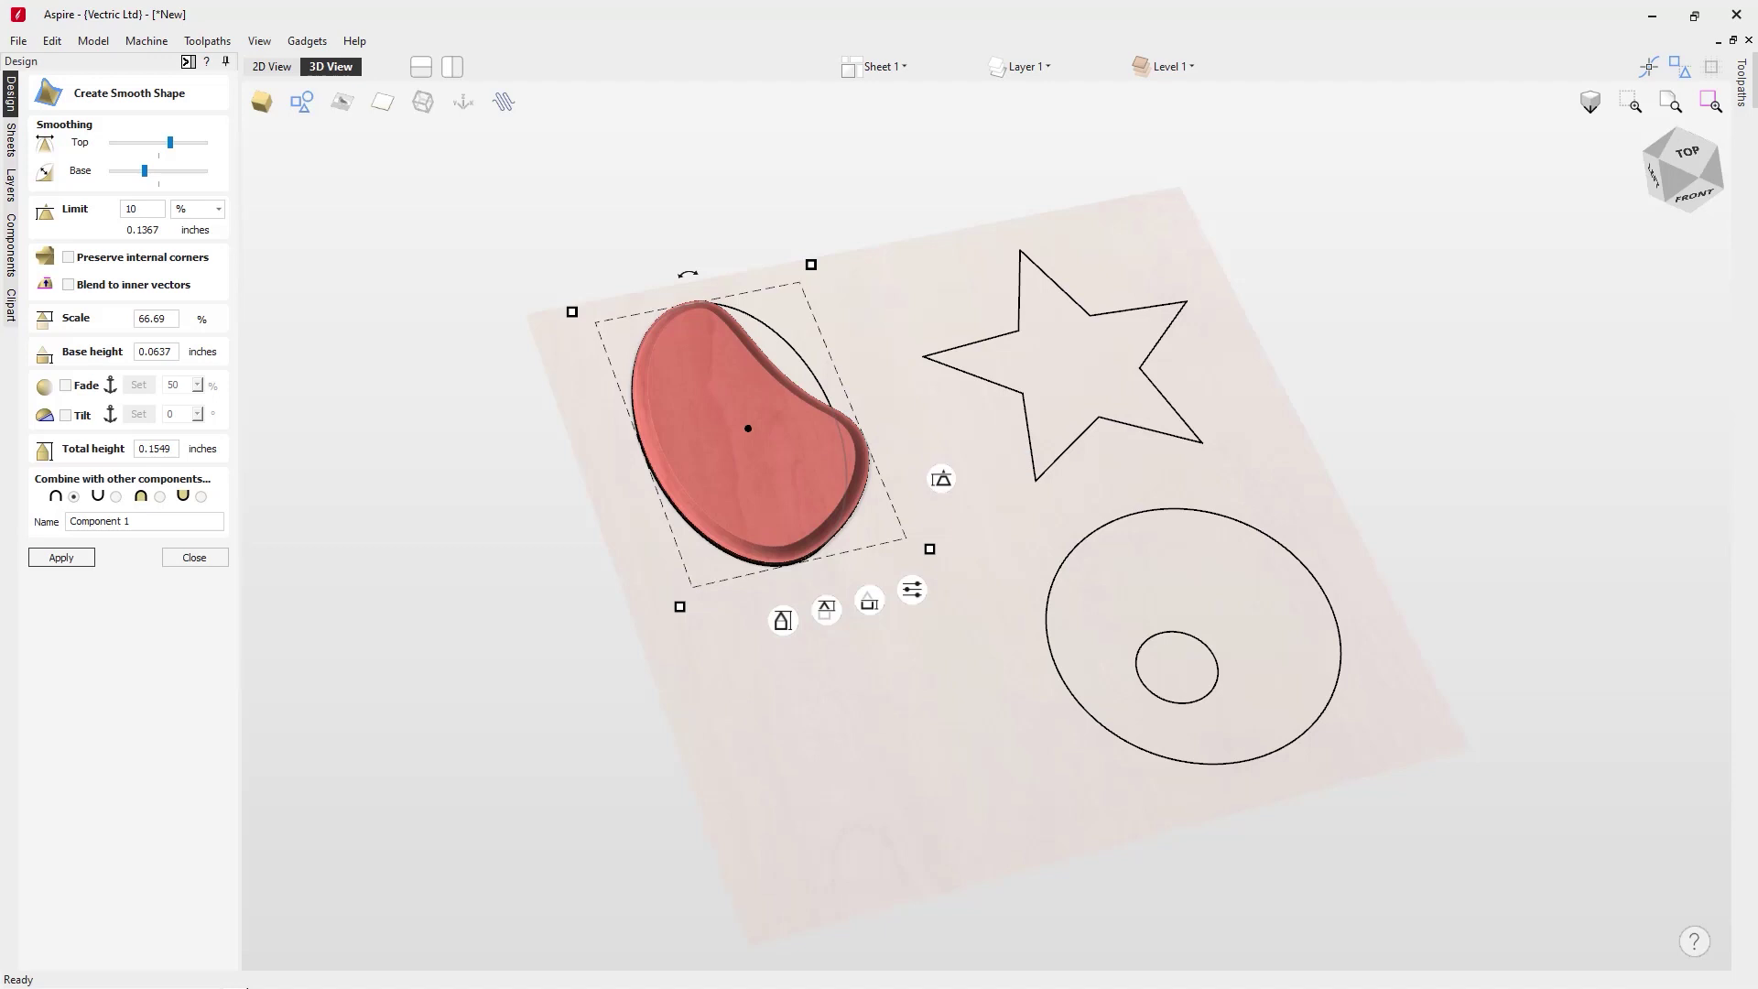
{"action": "left_click", "coordinate": [60, 557]}
{"action": "key", "text": "Escape"}
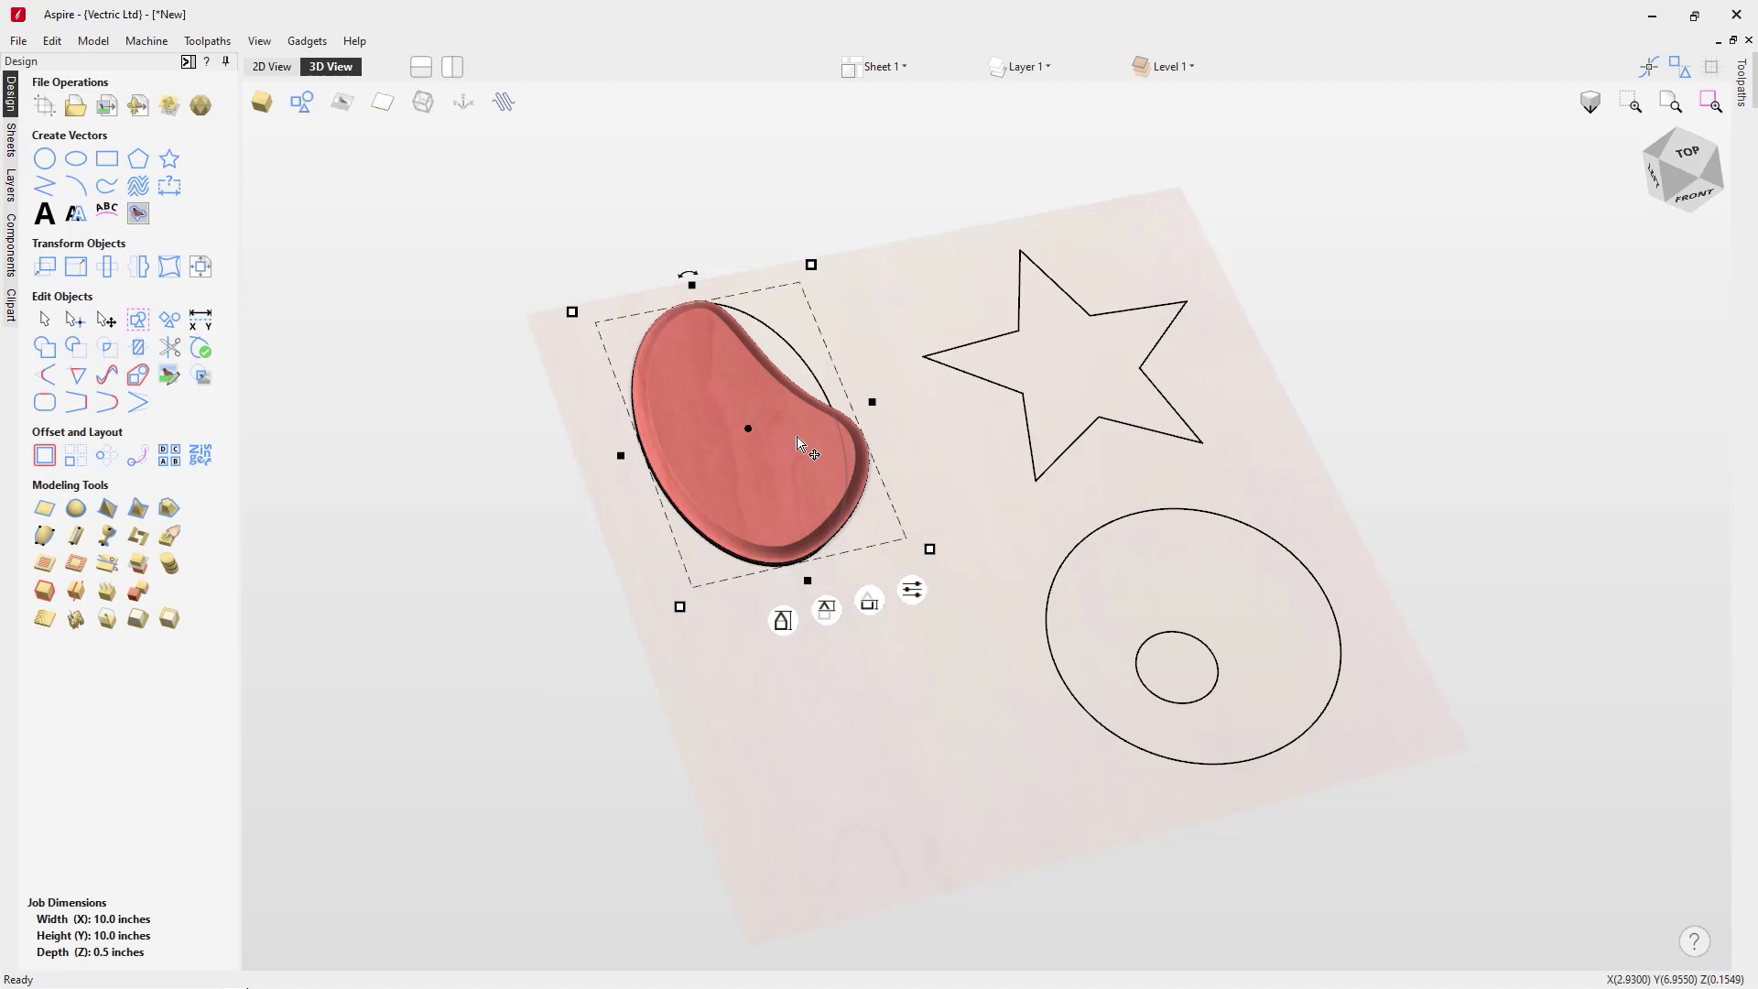
Step: Copy the bean-shaped component towards the board's front edge and node-edit the copy's outline to deepen its concave side
{"action": "left_click_drag", "start_coordinate": [872, 553], "coordinate": [947, 722], "text": "ctrl"}
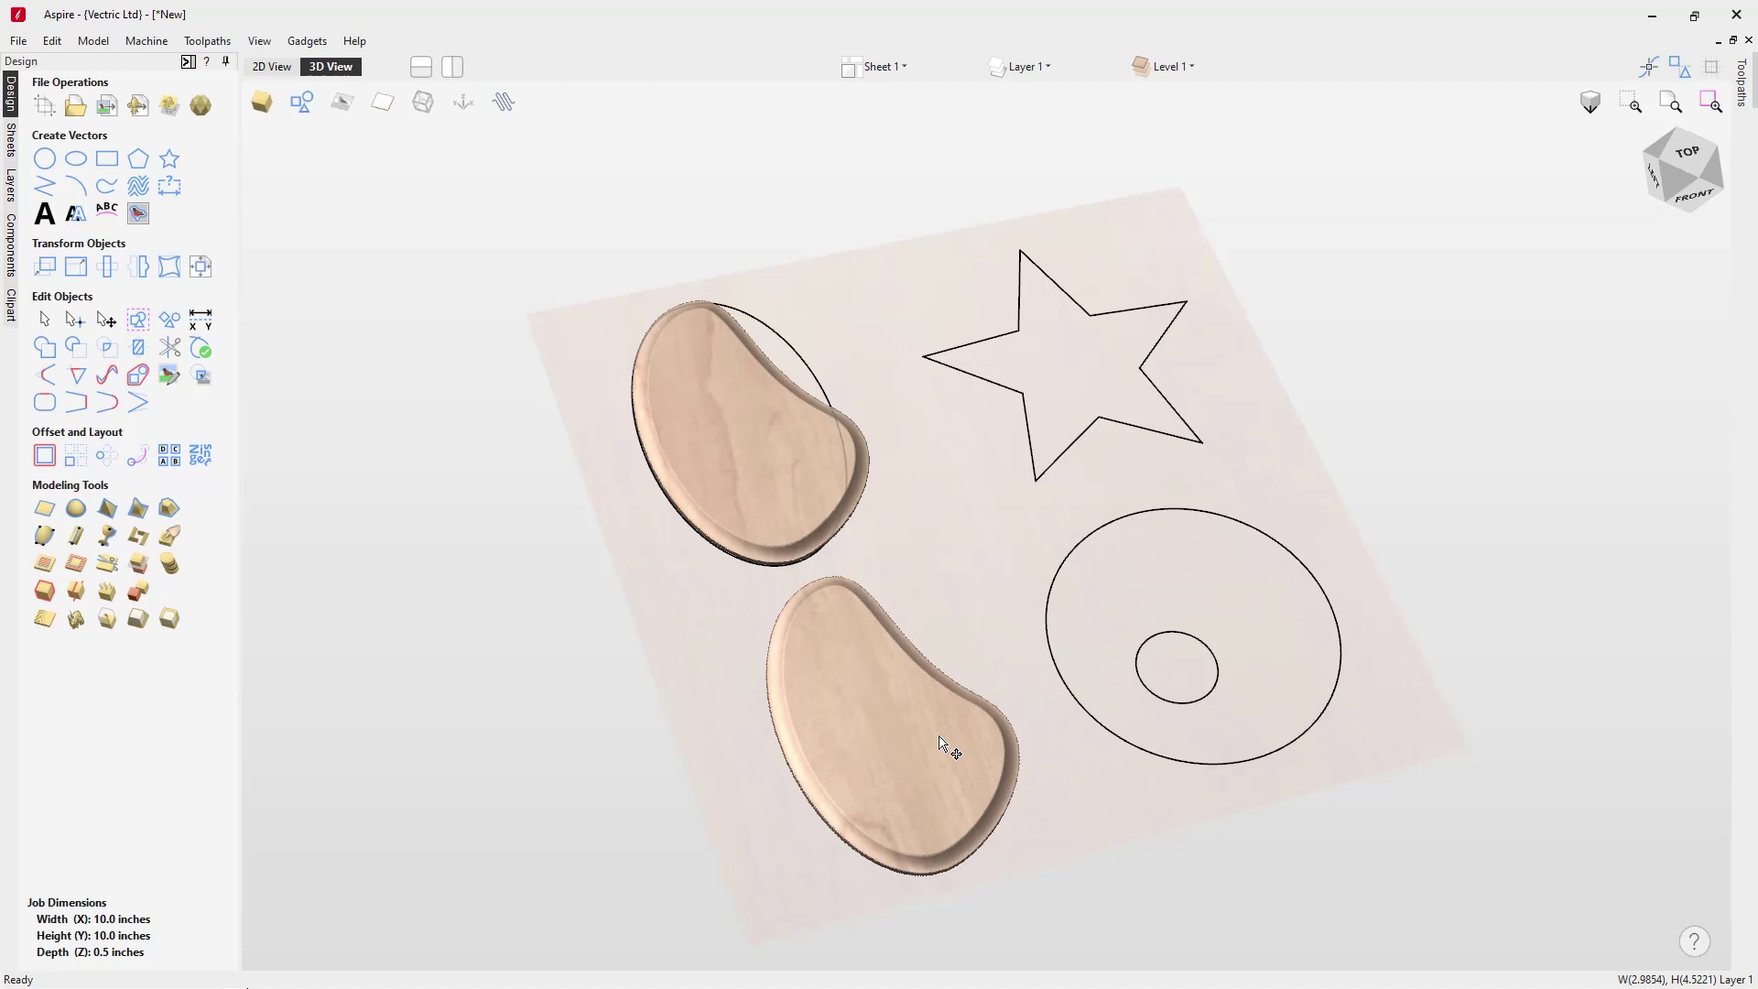
{"action": "left_click", "coordinate": [911, 773]}
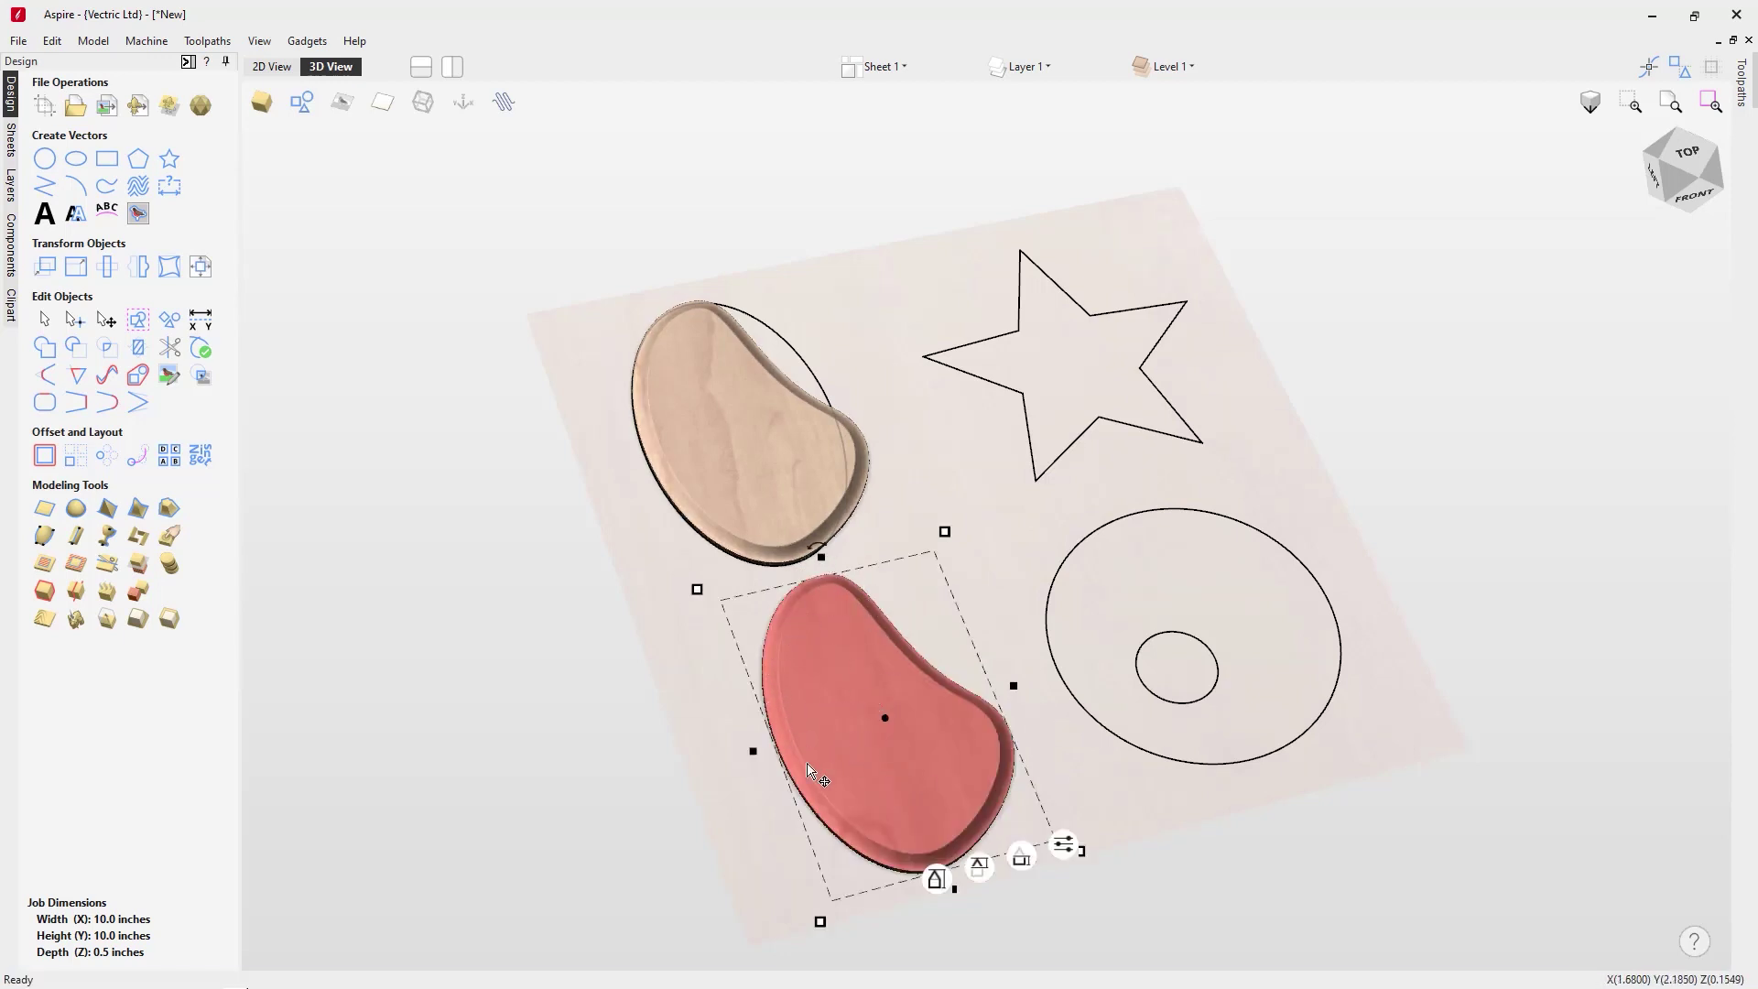
{"action": "double_click", "coordinate": [898, 774]}
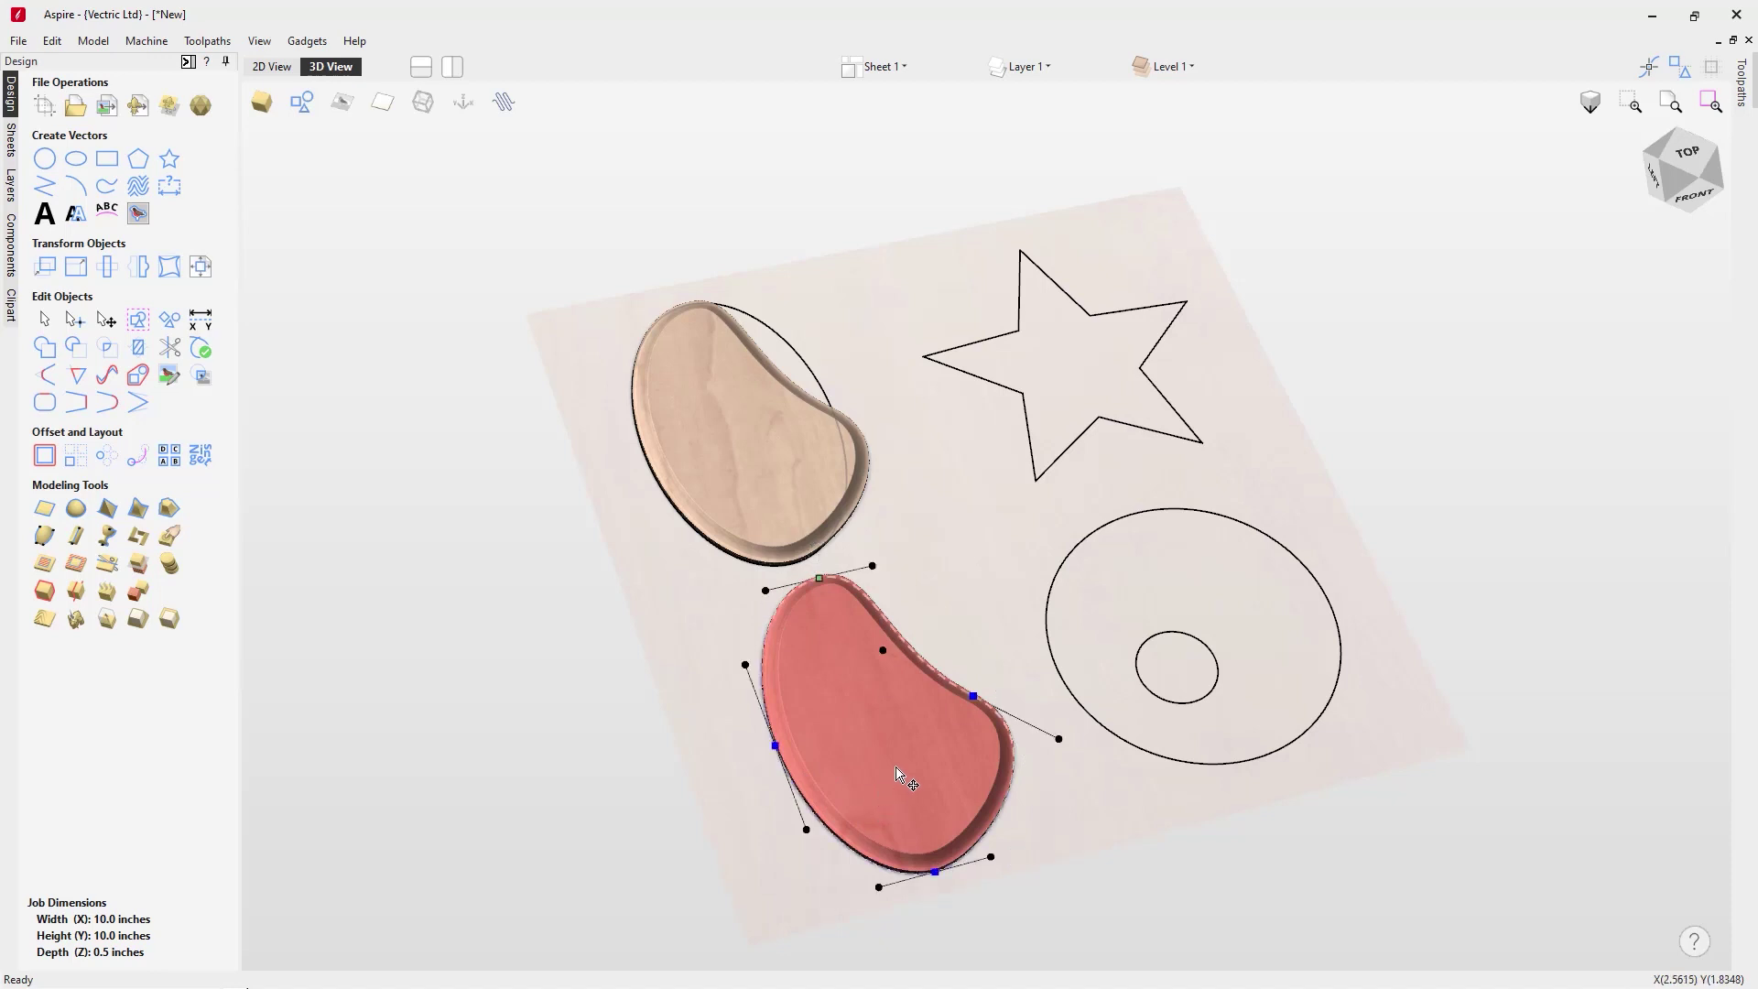
{"action": "left_click_drag", "start_coordinate": [882, 651], "coordinate": [848, 673]}
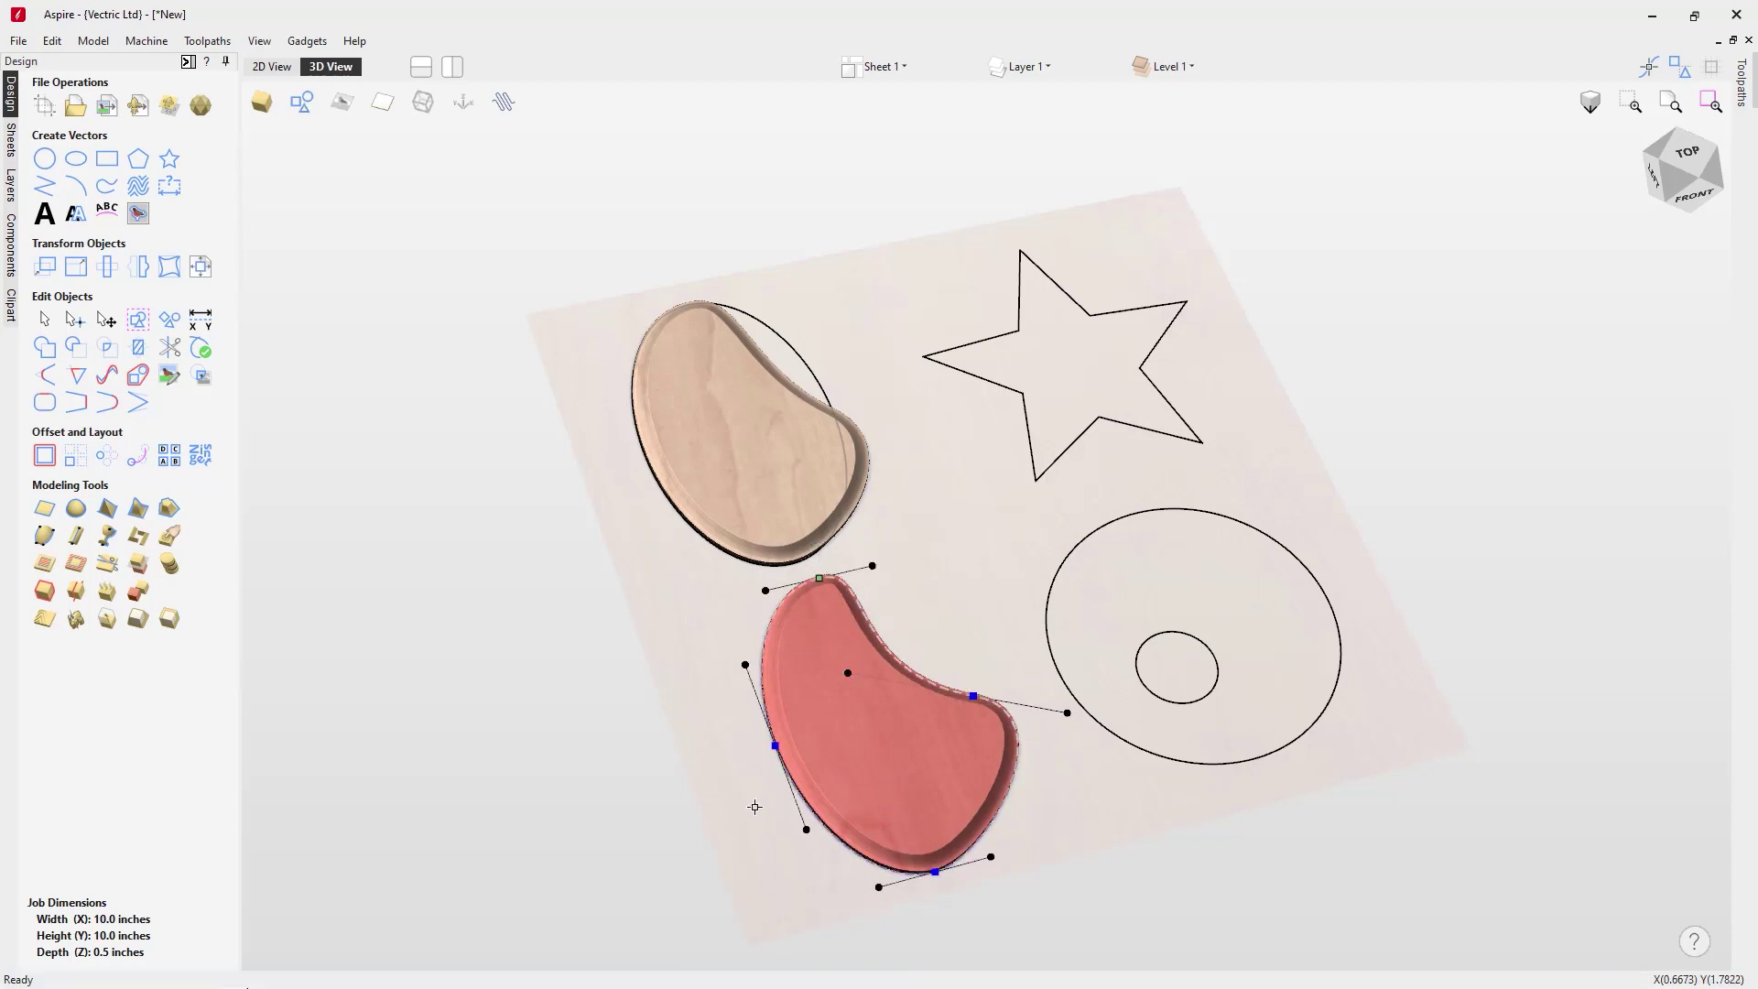
{"action": "left_click_drag", "start_coordinate": [848, 672], "coordinate": [819, 697]}
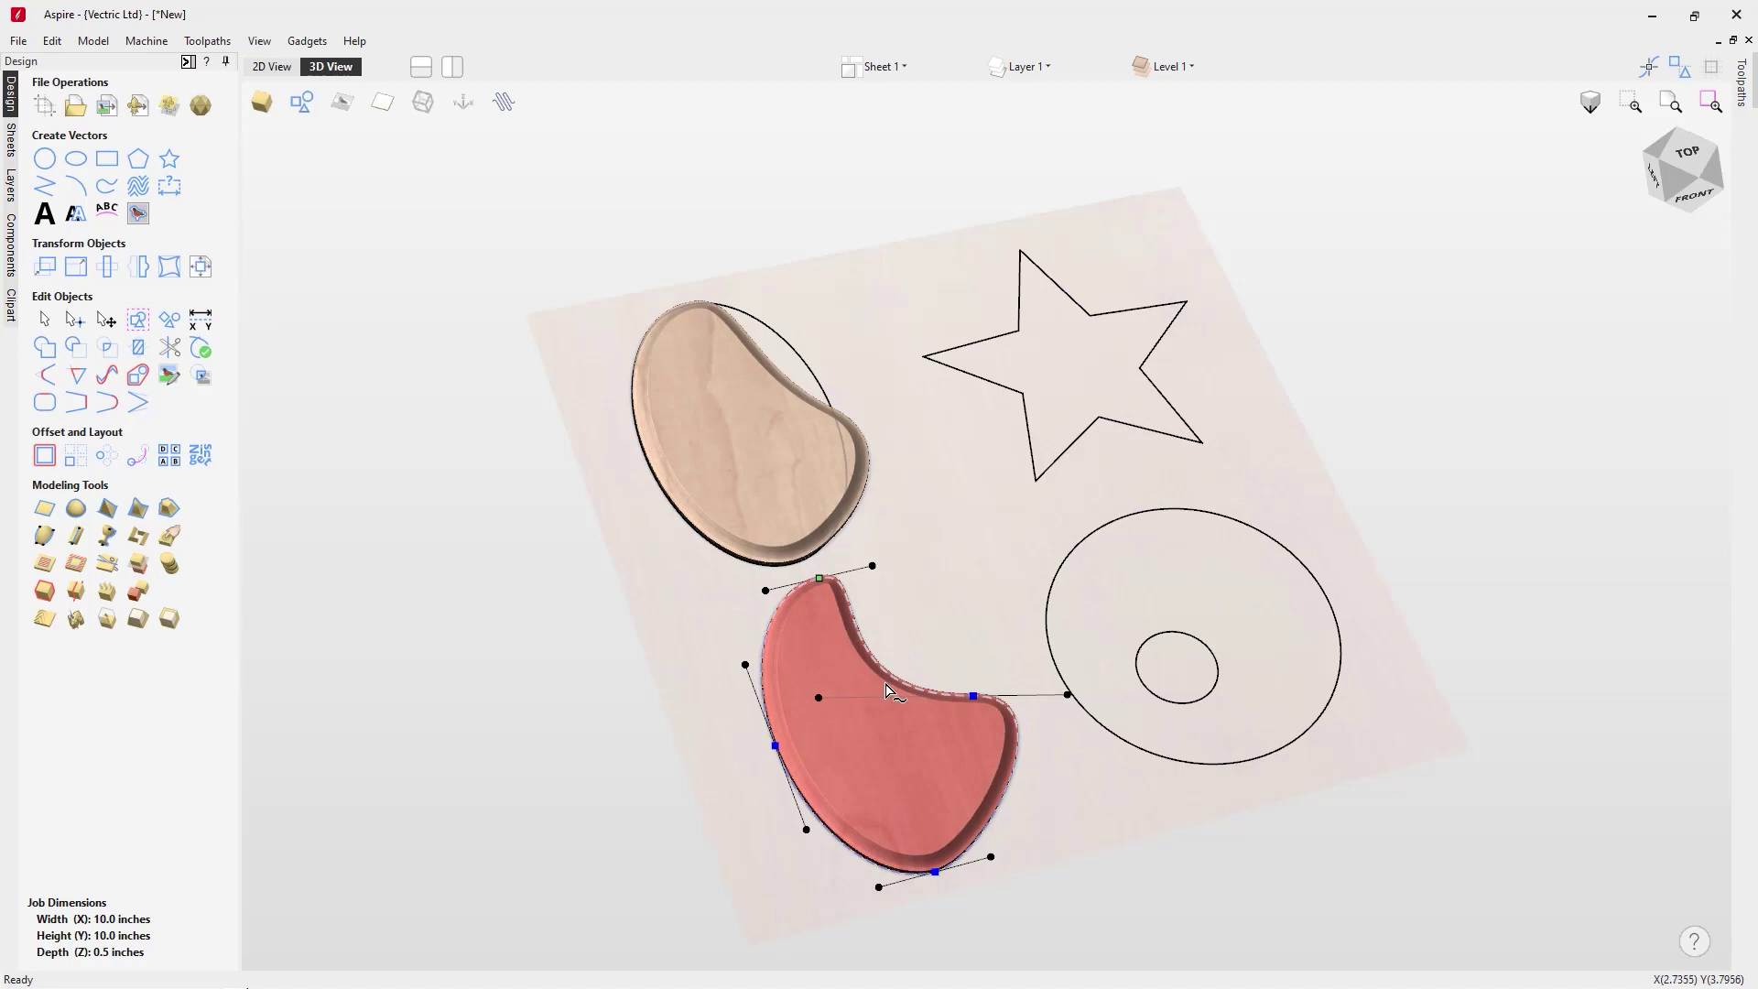
{"action": "key", "text": "Escape"}
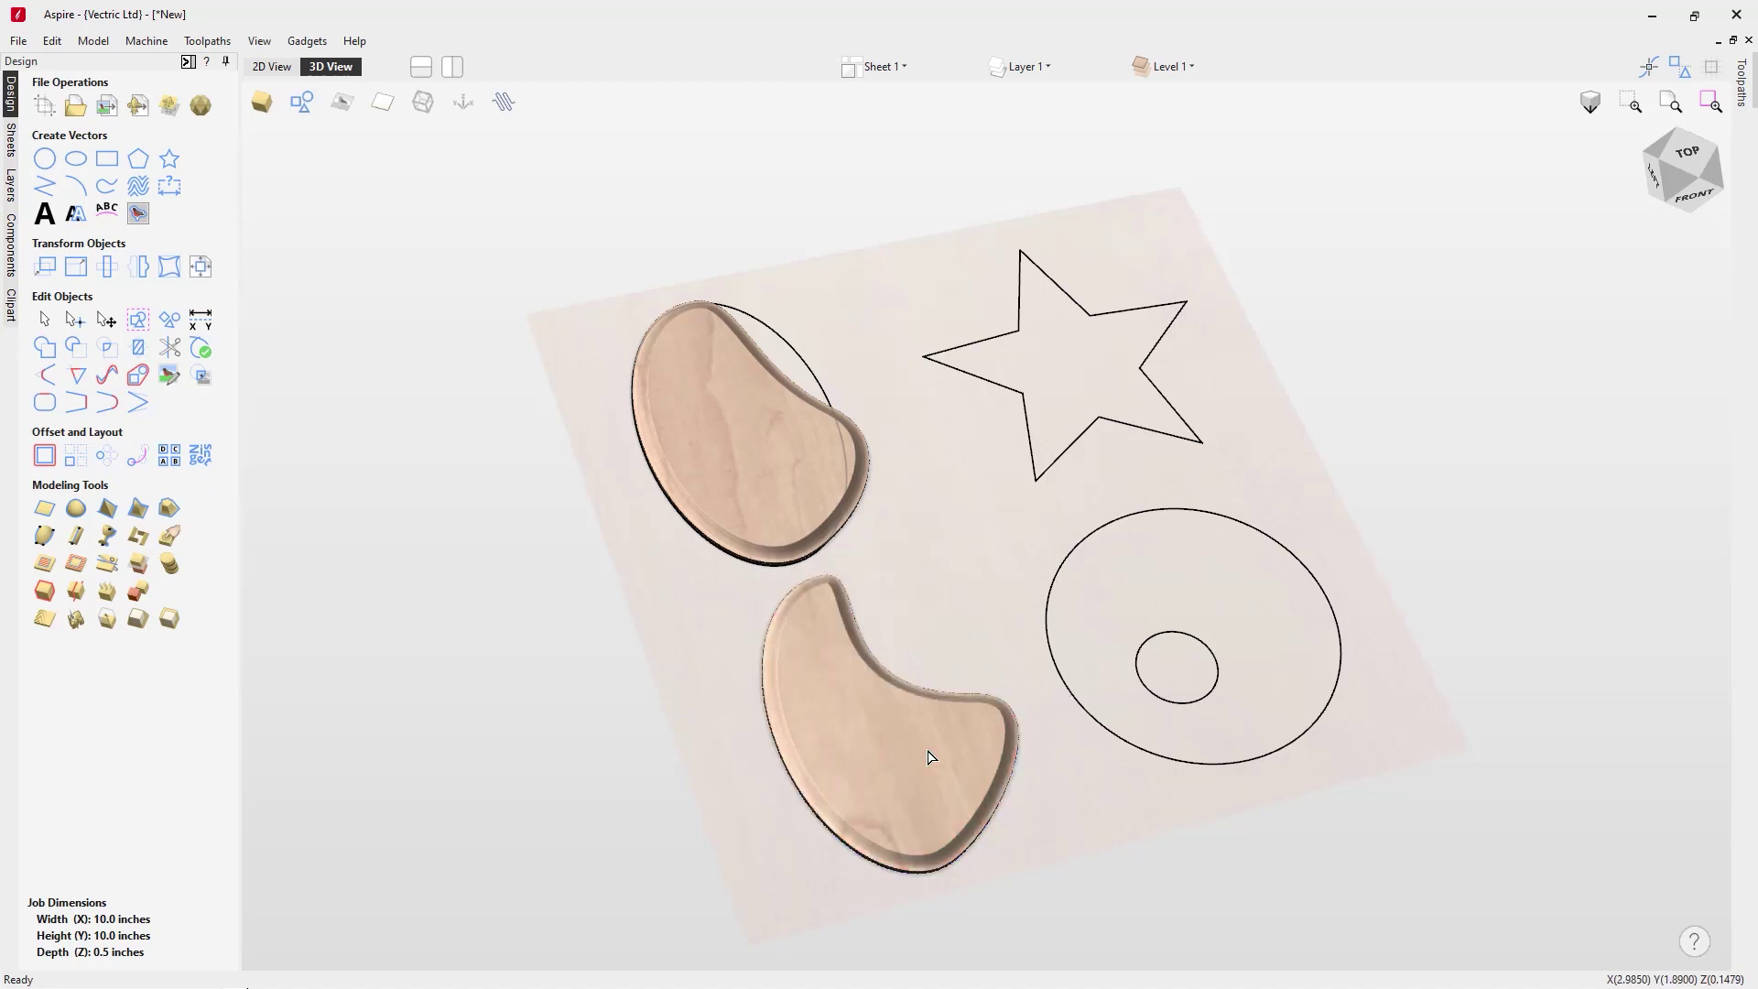
Step: Reopen the copied component for smooth shape editing and raise its limit to 39.9%
{"action": "double_click", "coordinate": [931, 756]}
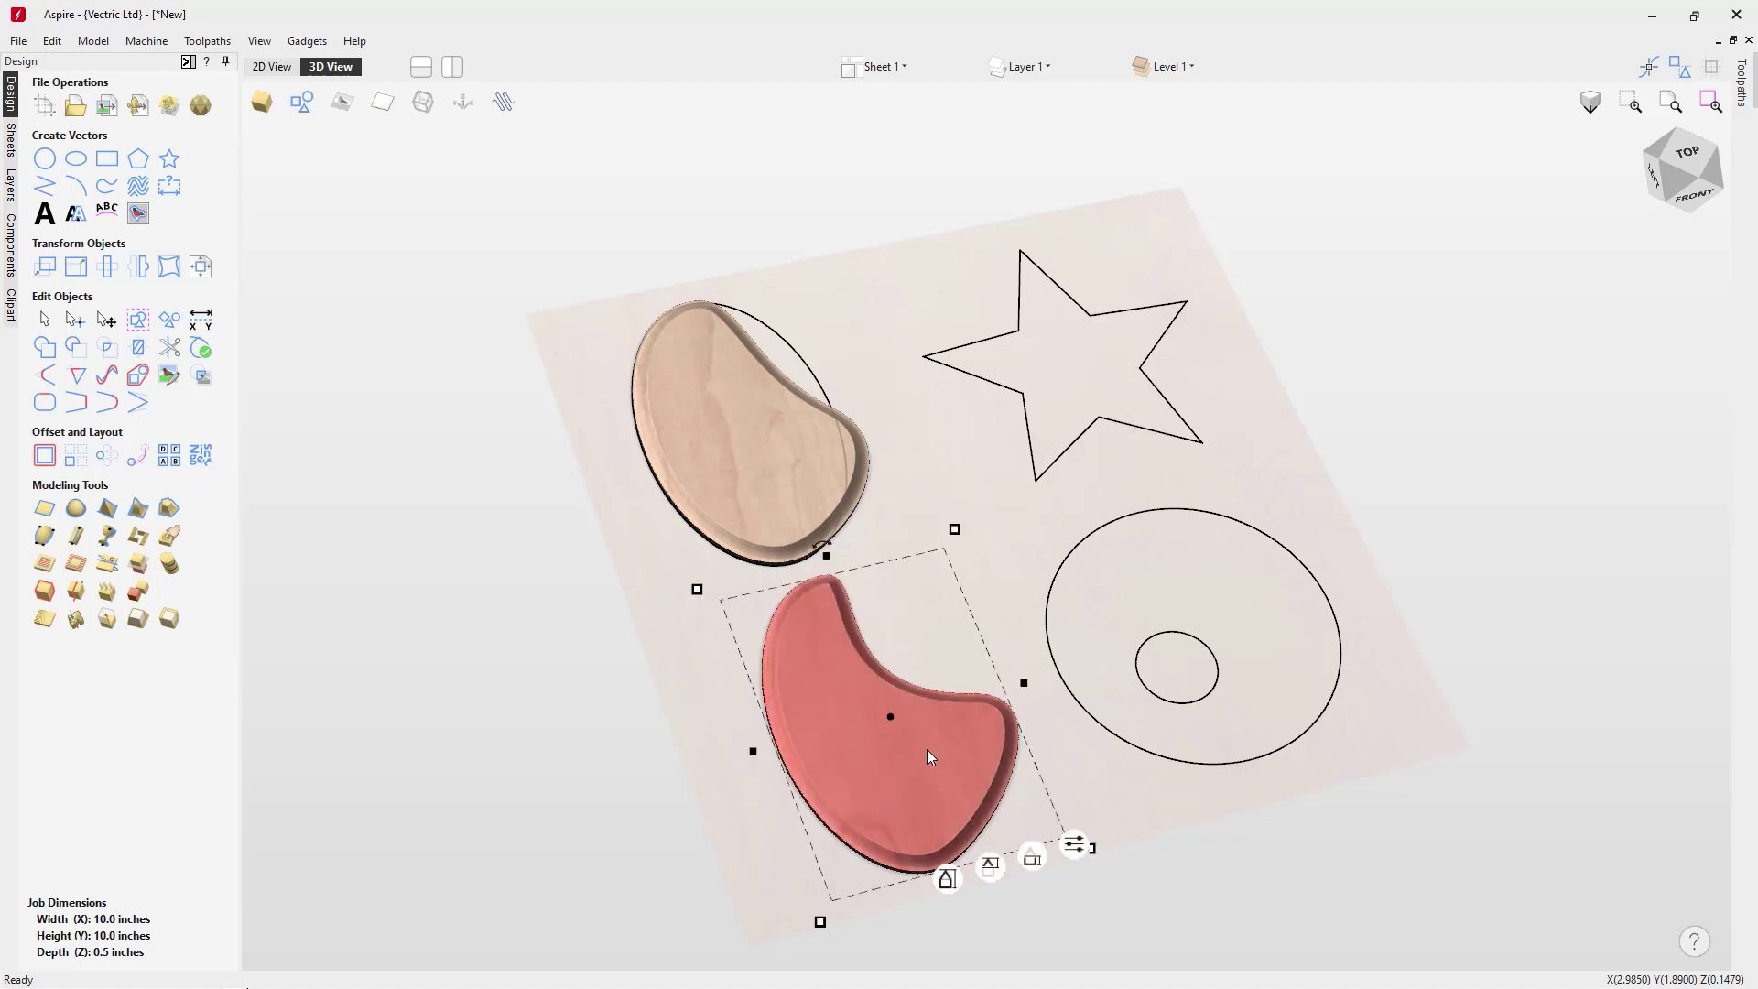
{"action": "left_click", "coordinate": [1097, 722]}
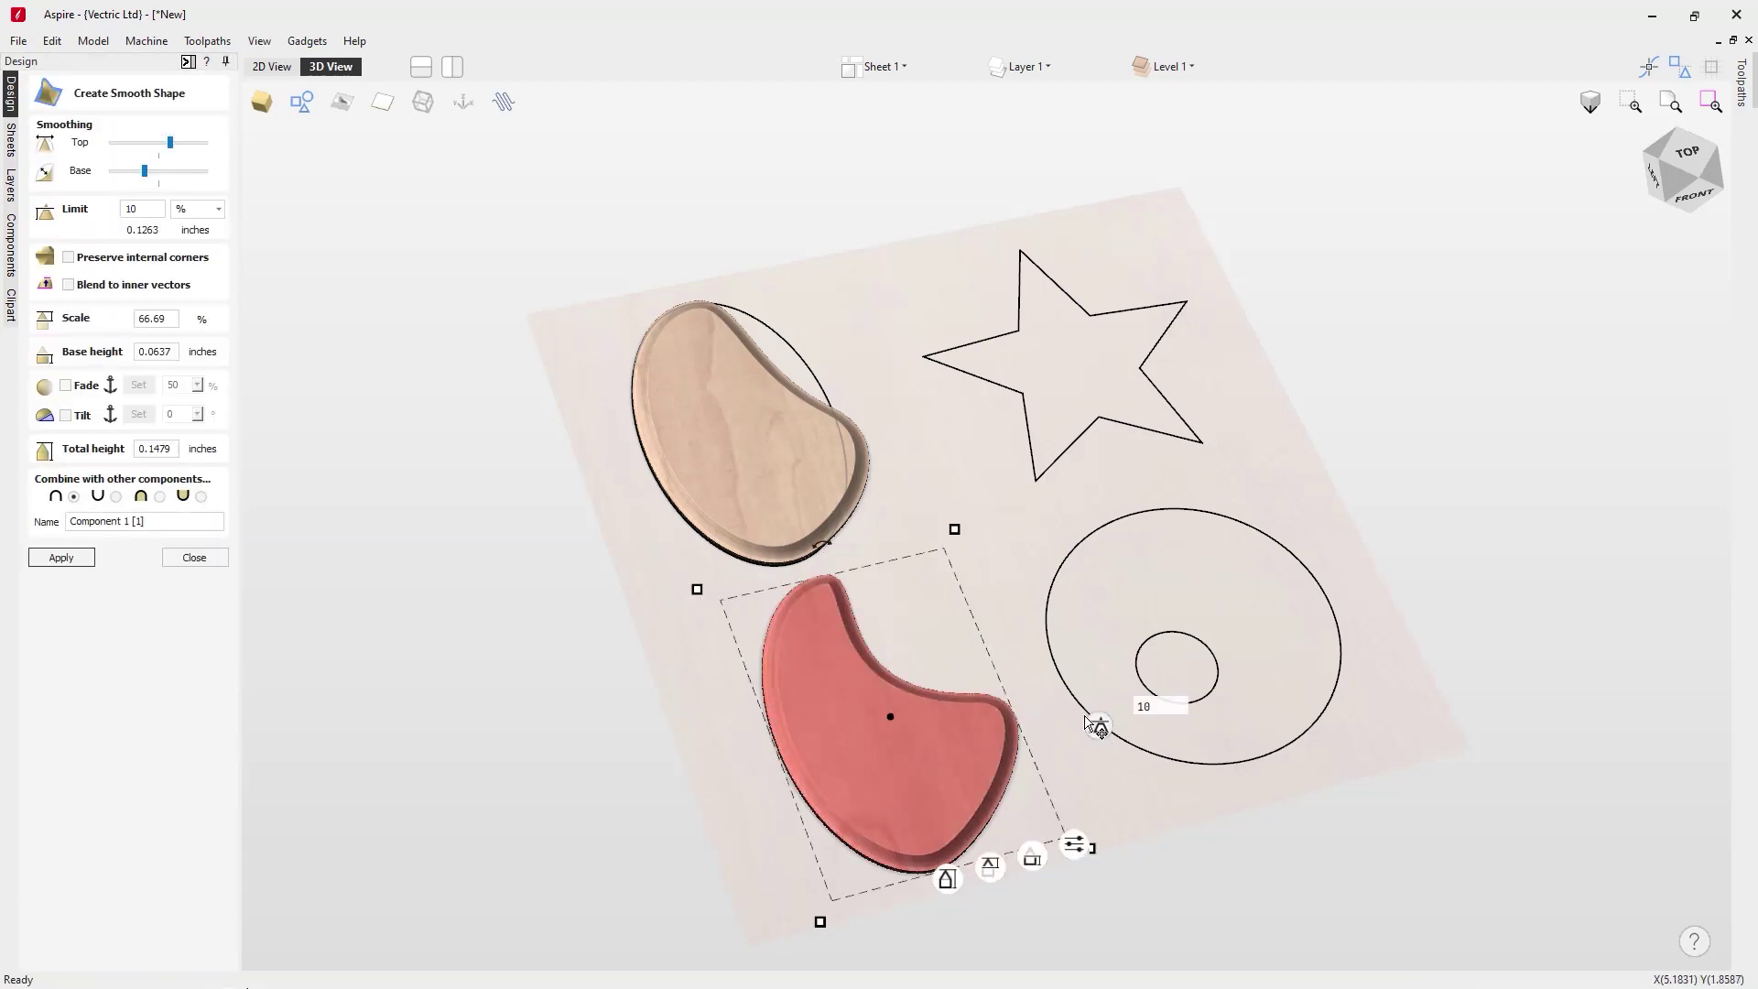
{"action": "left_click_drag", "start_coordinate": [1084, 702], "coordinate": [1066, 728]}
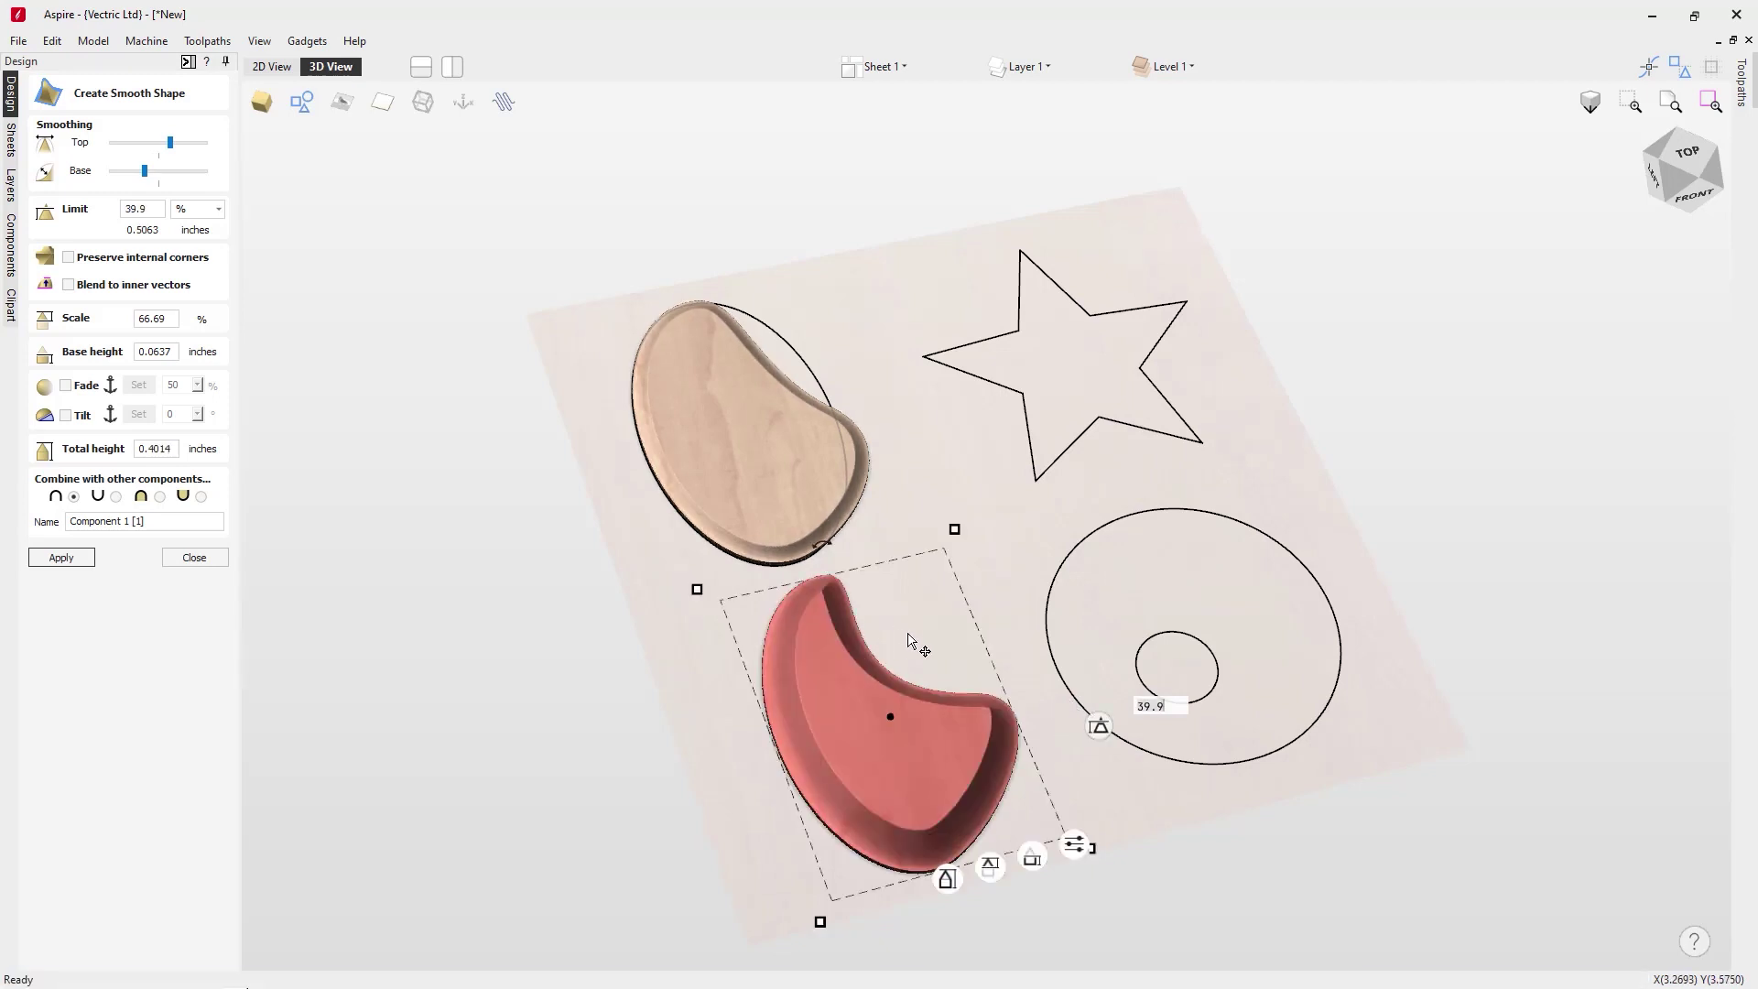
{"action": "left_click", "coordinate": [188, 558]}
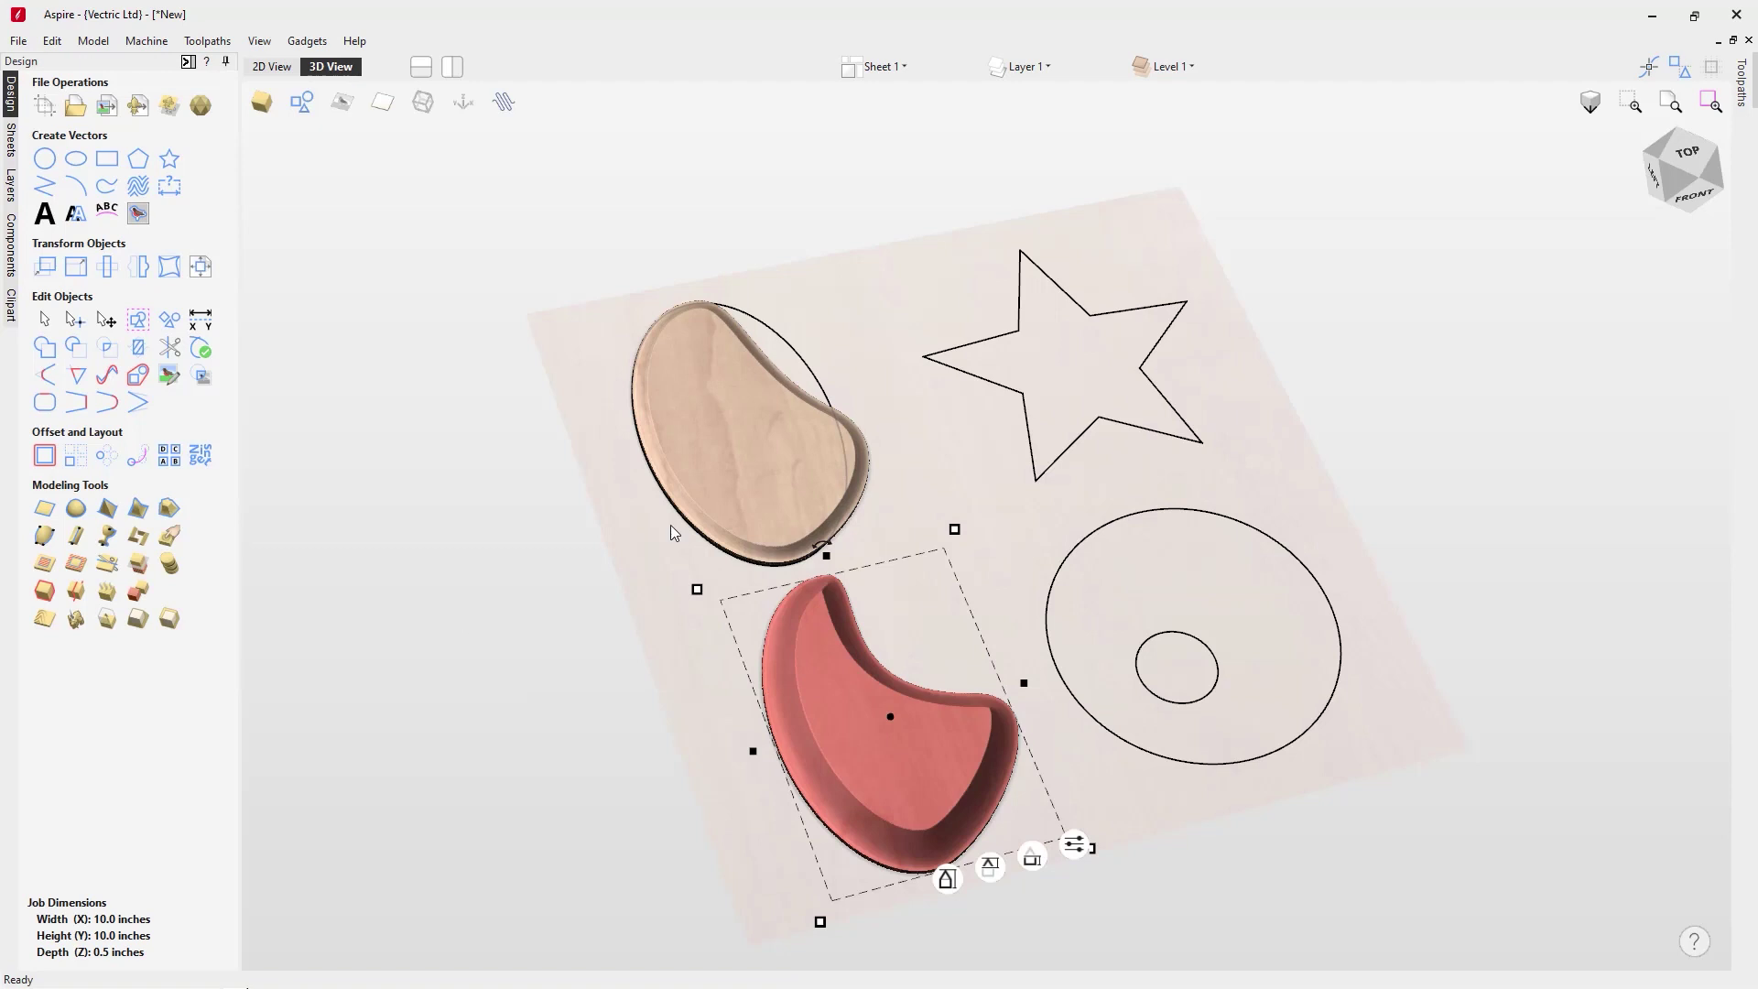
Step: Stretch the copied component sideways to about 4.94 inches wide, keeping its opposite edge in place
{"action": "left_click_drag", "start_coordinate": [1028, 683], "coordinate": [1154, 660]}
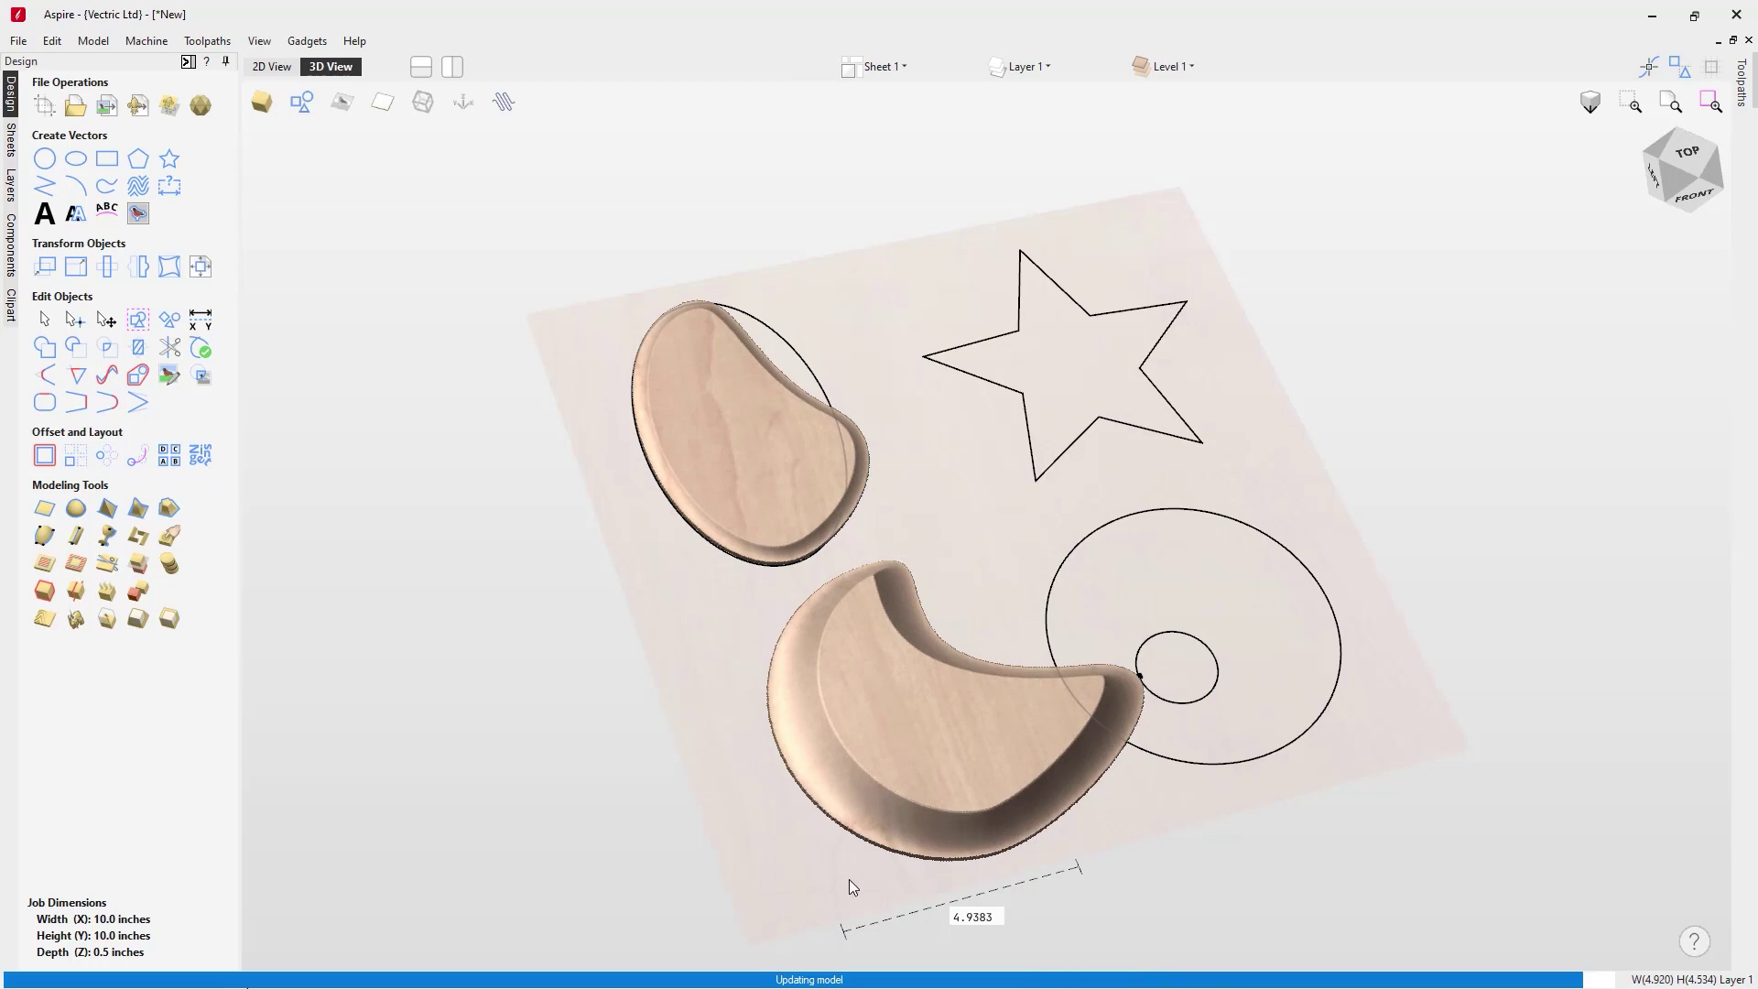
{"action": "left_click", "coordinate": [943, 636]}
{"action": "left_click", "coordinate": [910, 675]}
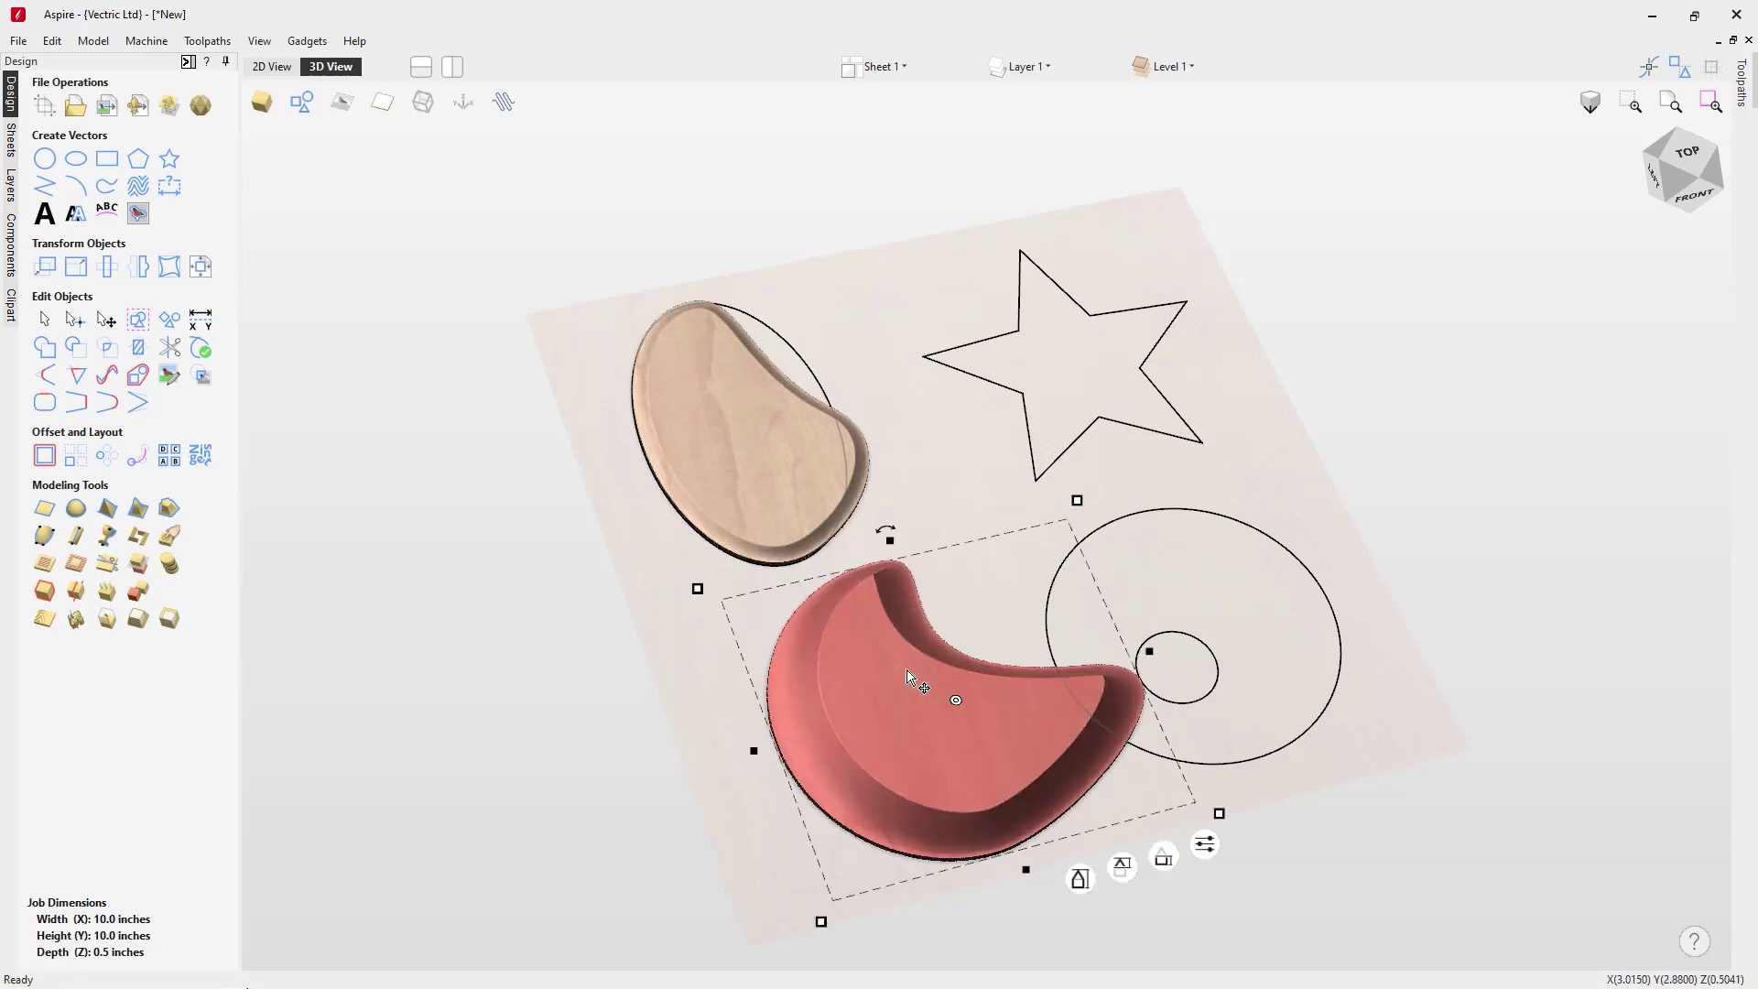
Step: Inspect the stretched copy's component properties, close them and delete the copy
{"action": "double_click", "coordinate": [910, 677]}
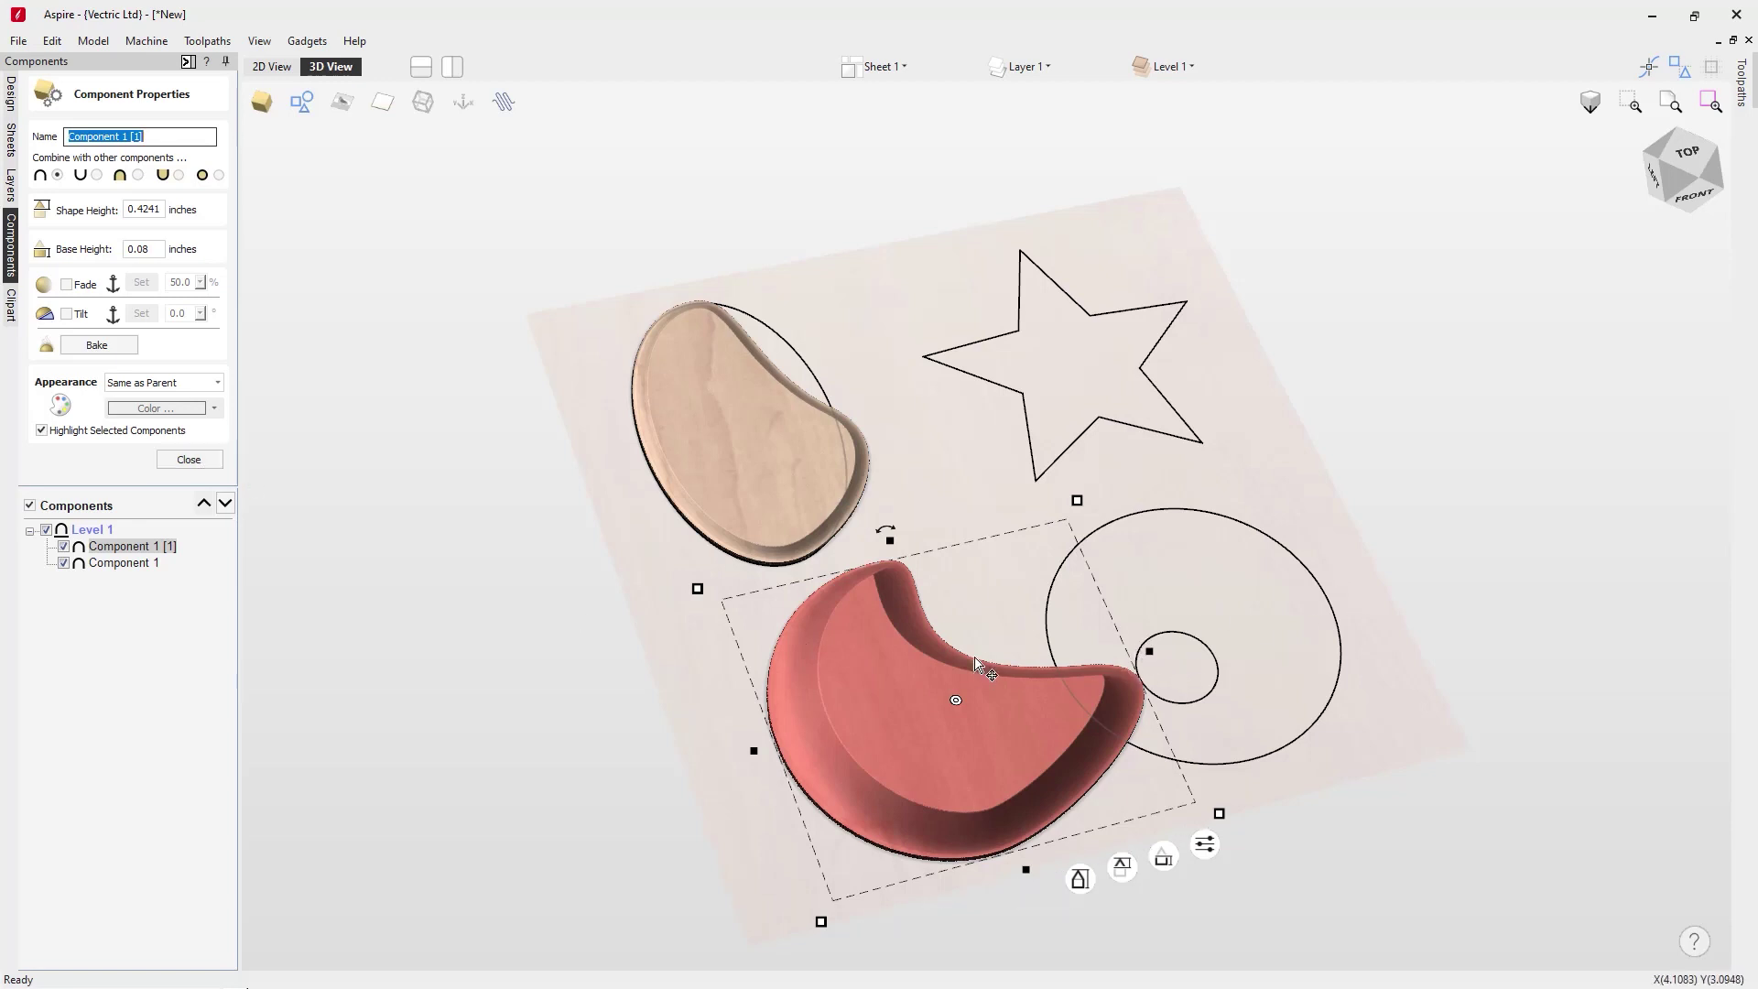
{"action": "left_click", "coordinate": [189, 460]}
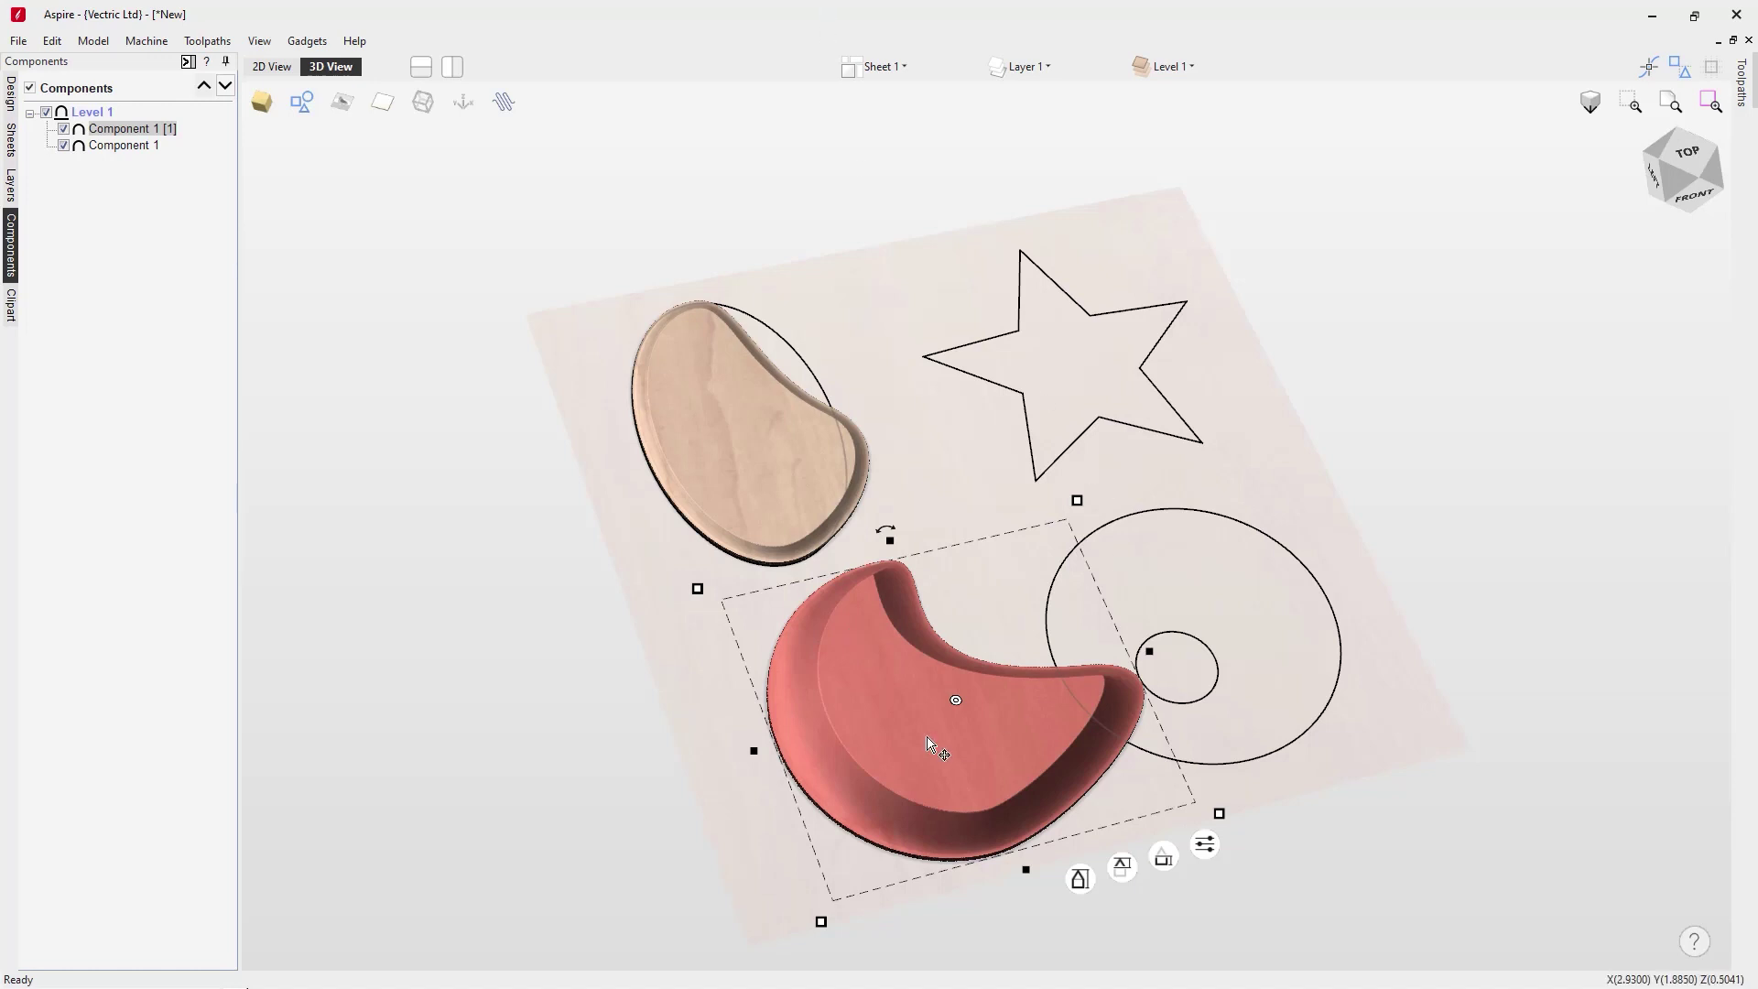
{"action": "key", "text": "Delete"}
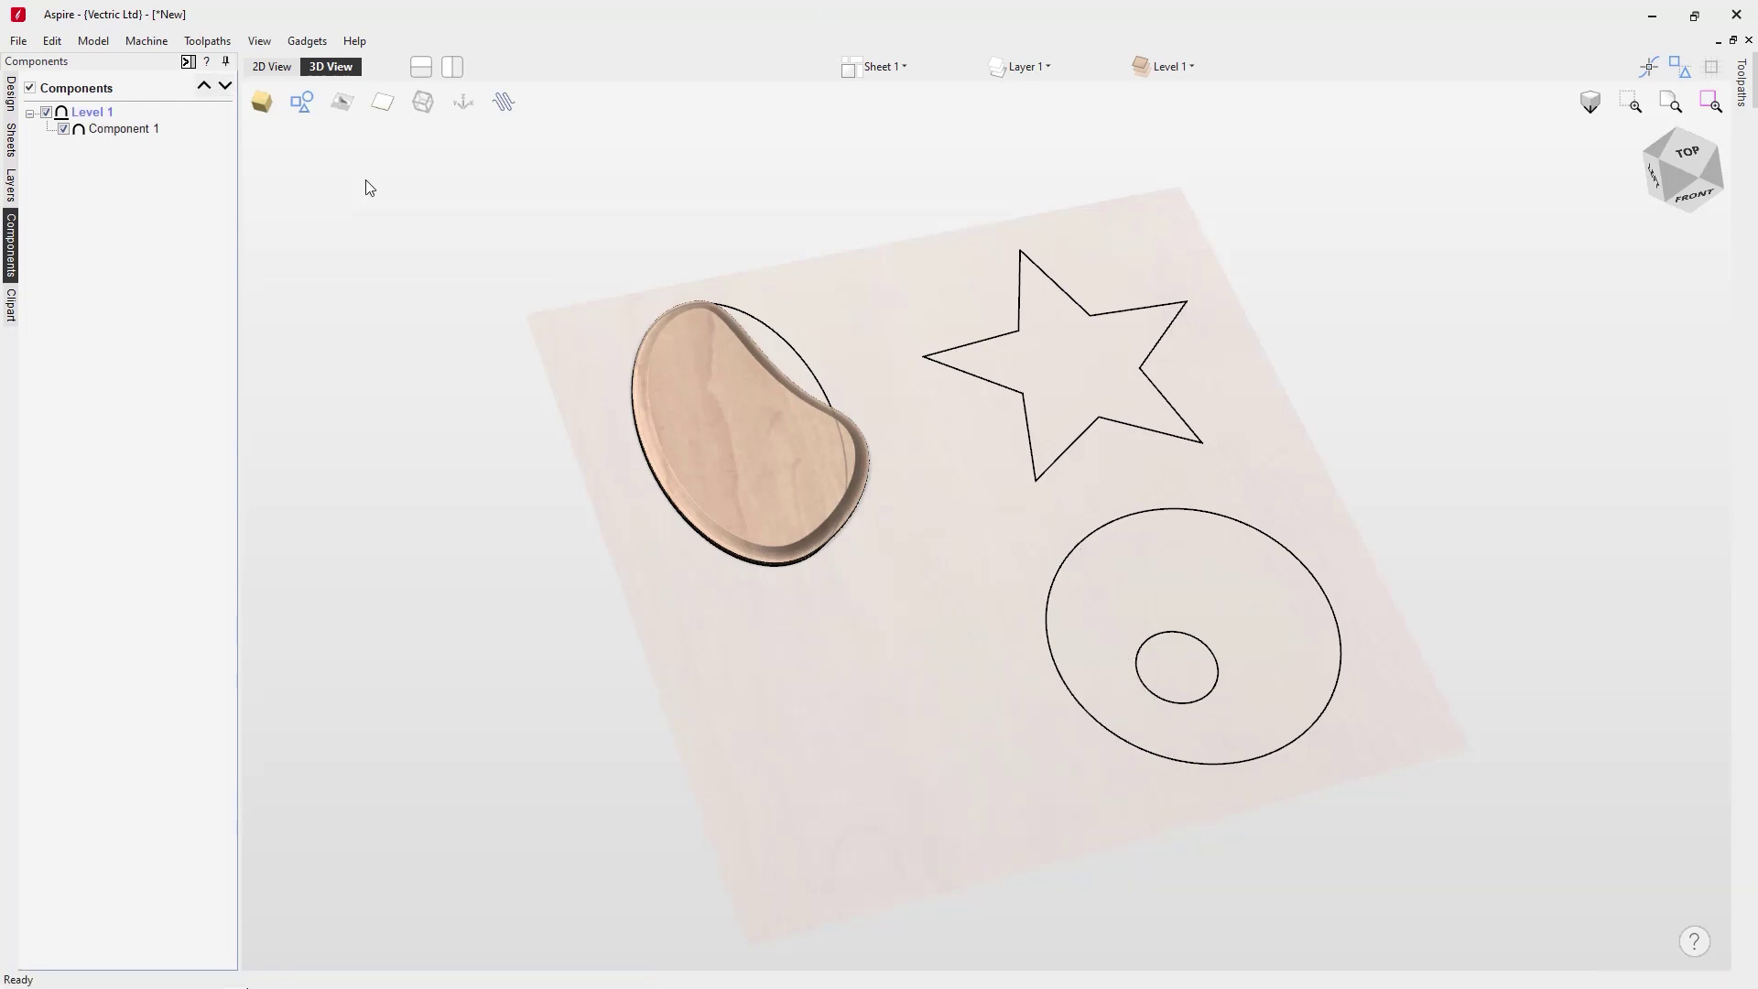
Step: Create a smooth shape from the star, with top smoothing slightly above centre and base smoothing slightly below centre
{"action": "left_click", "coordinate": [11, 97]}
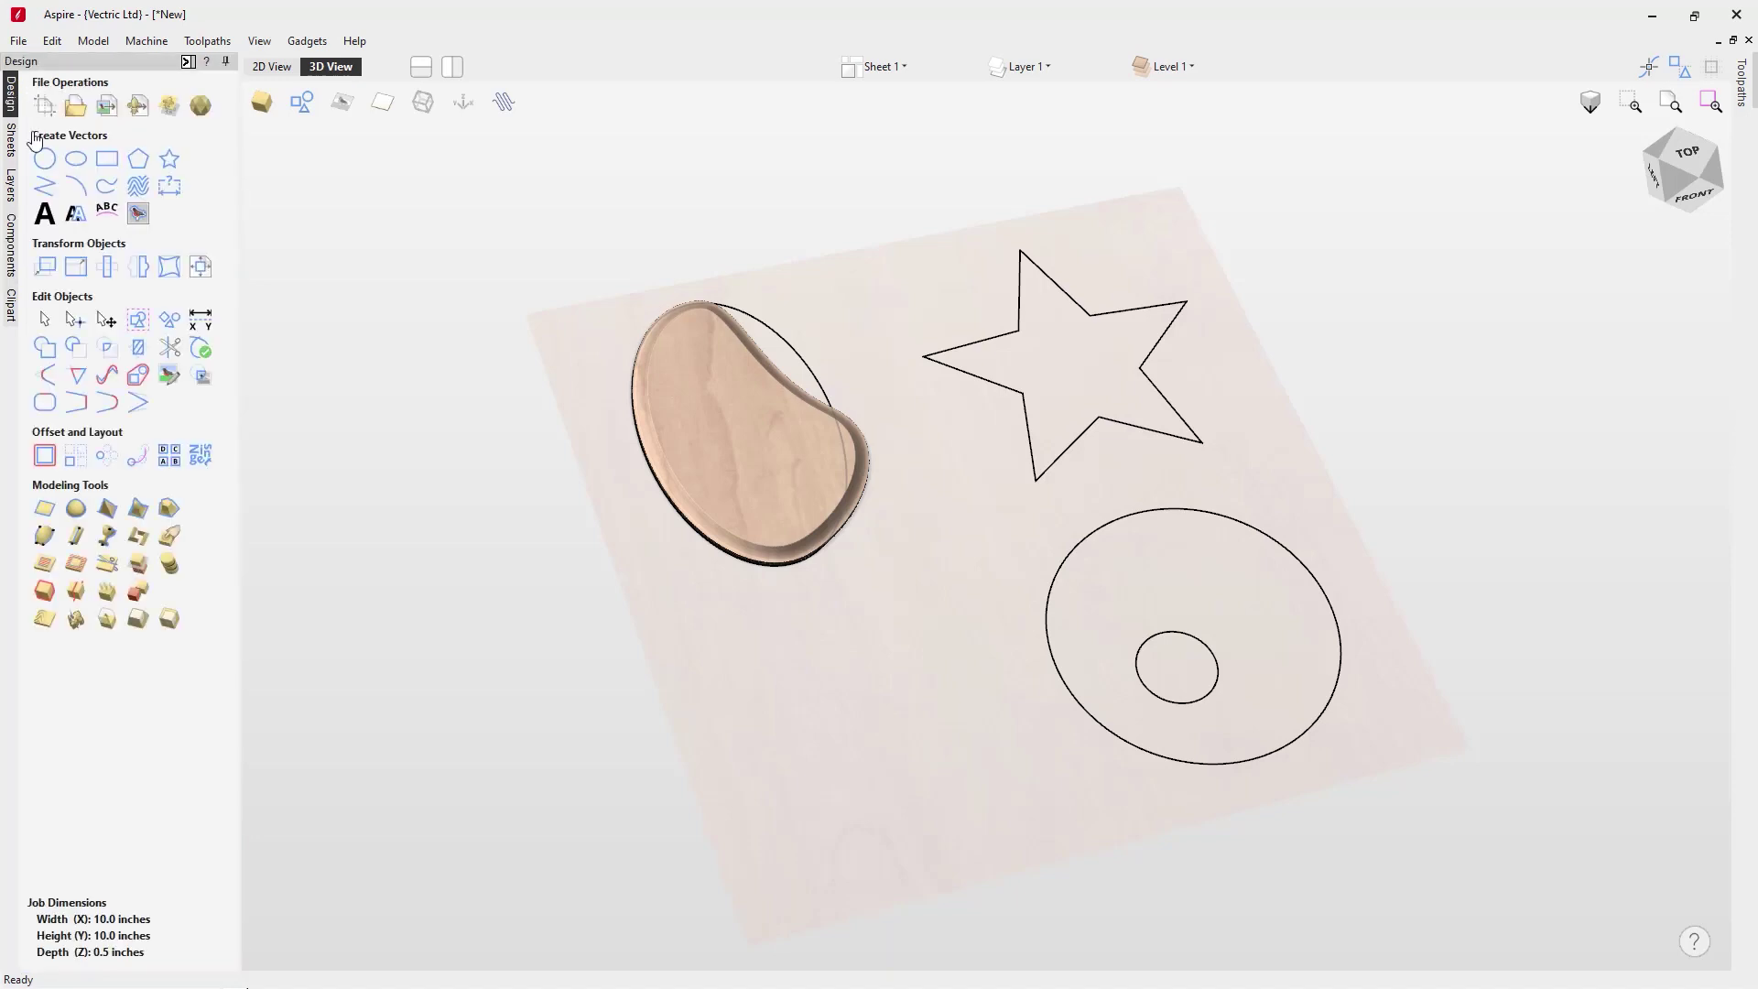
{"action": "left_click", "coordinate": [139, 510]}
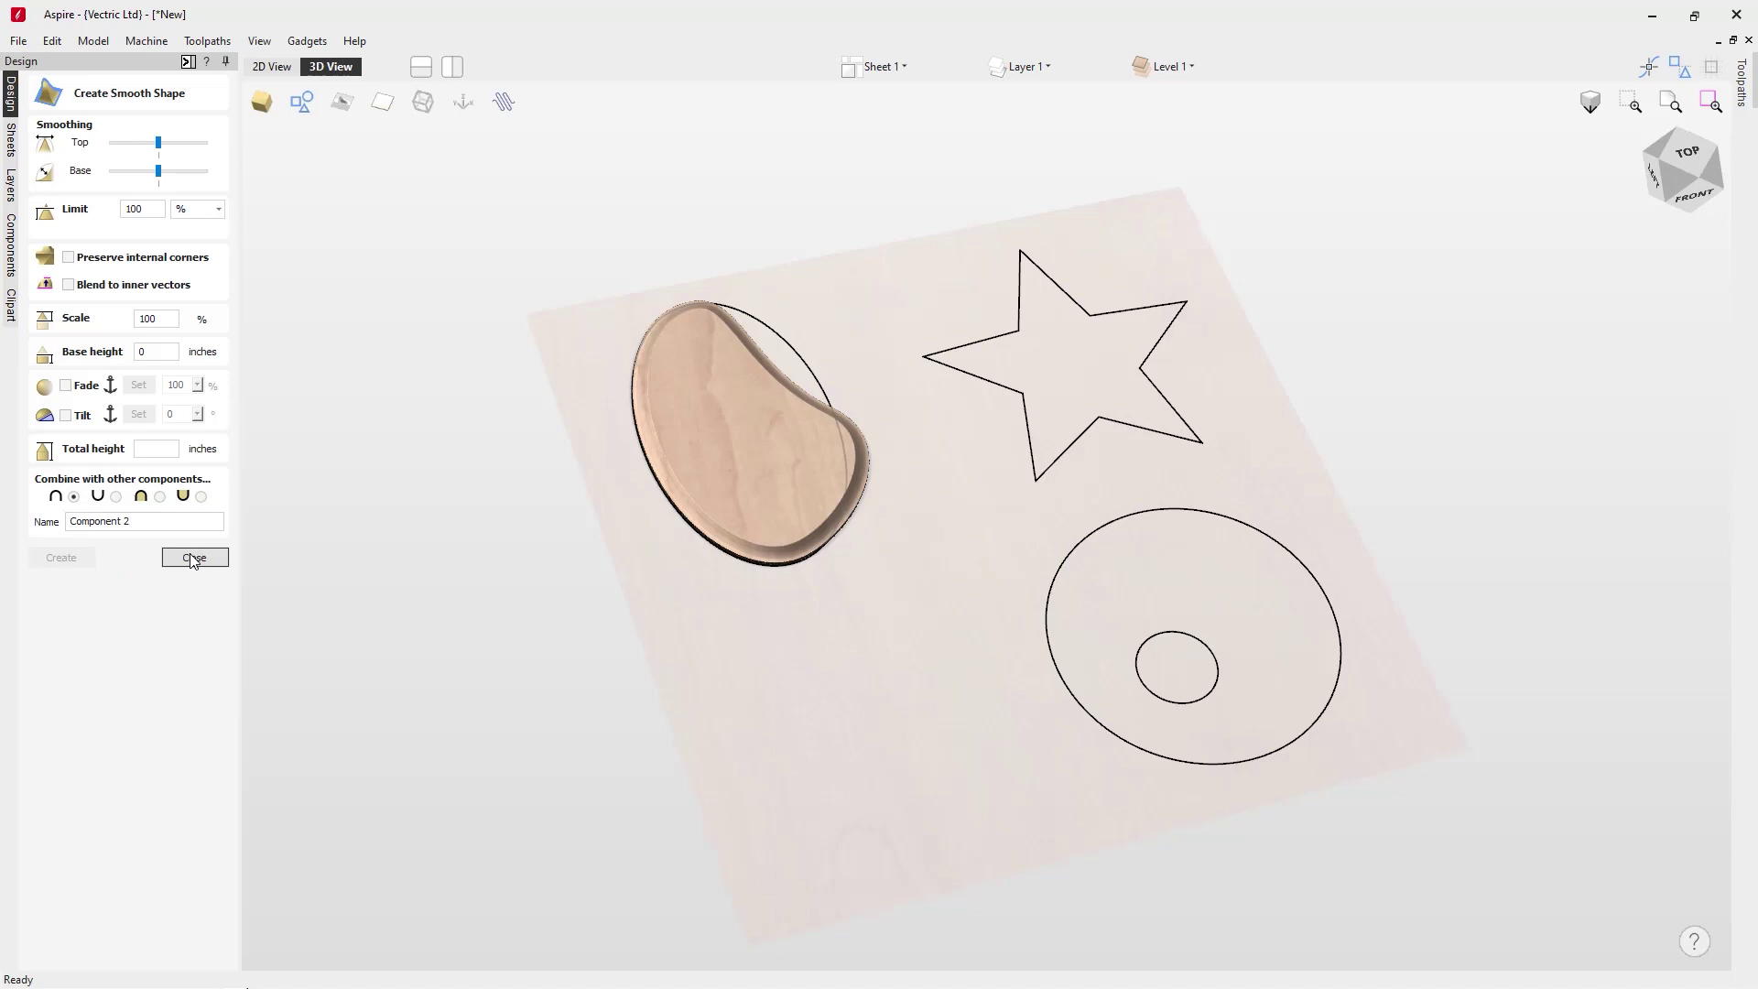
{"action": "left_click", "coordinate": [1119, 431]}
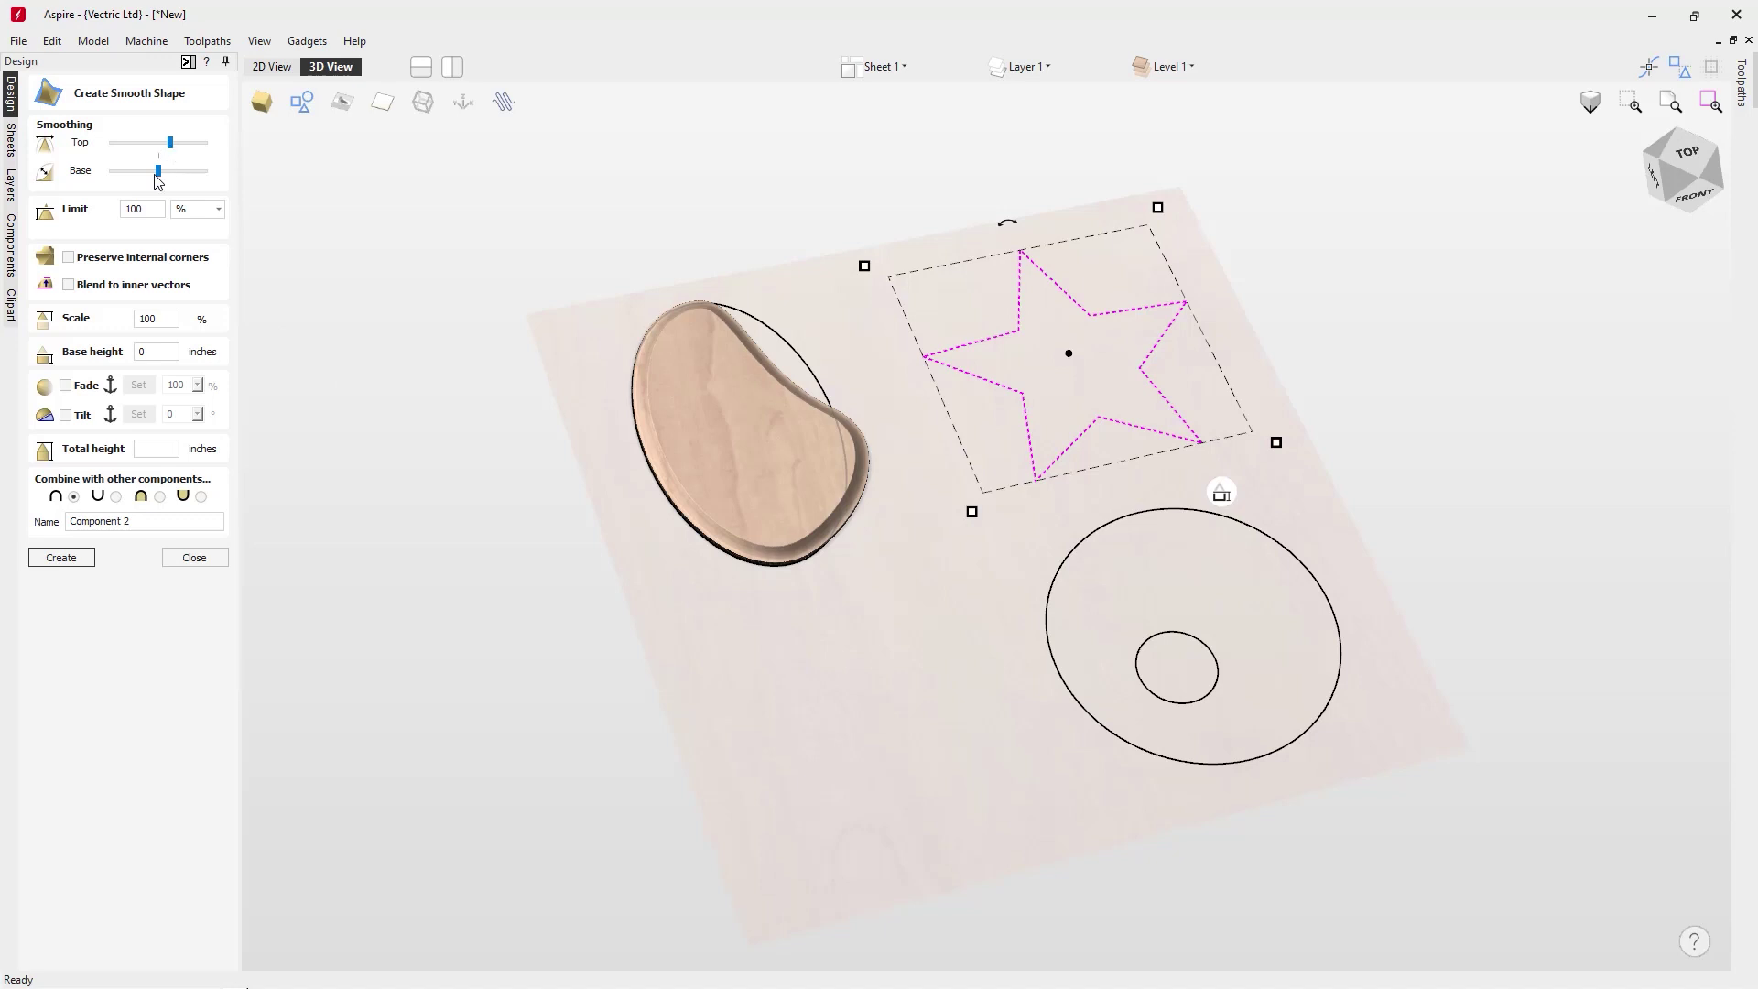
{"action": "left_click", "coordinate": [147, 173]}
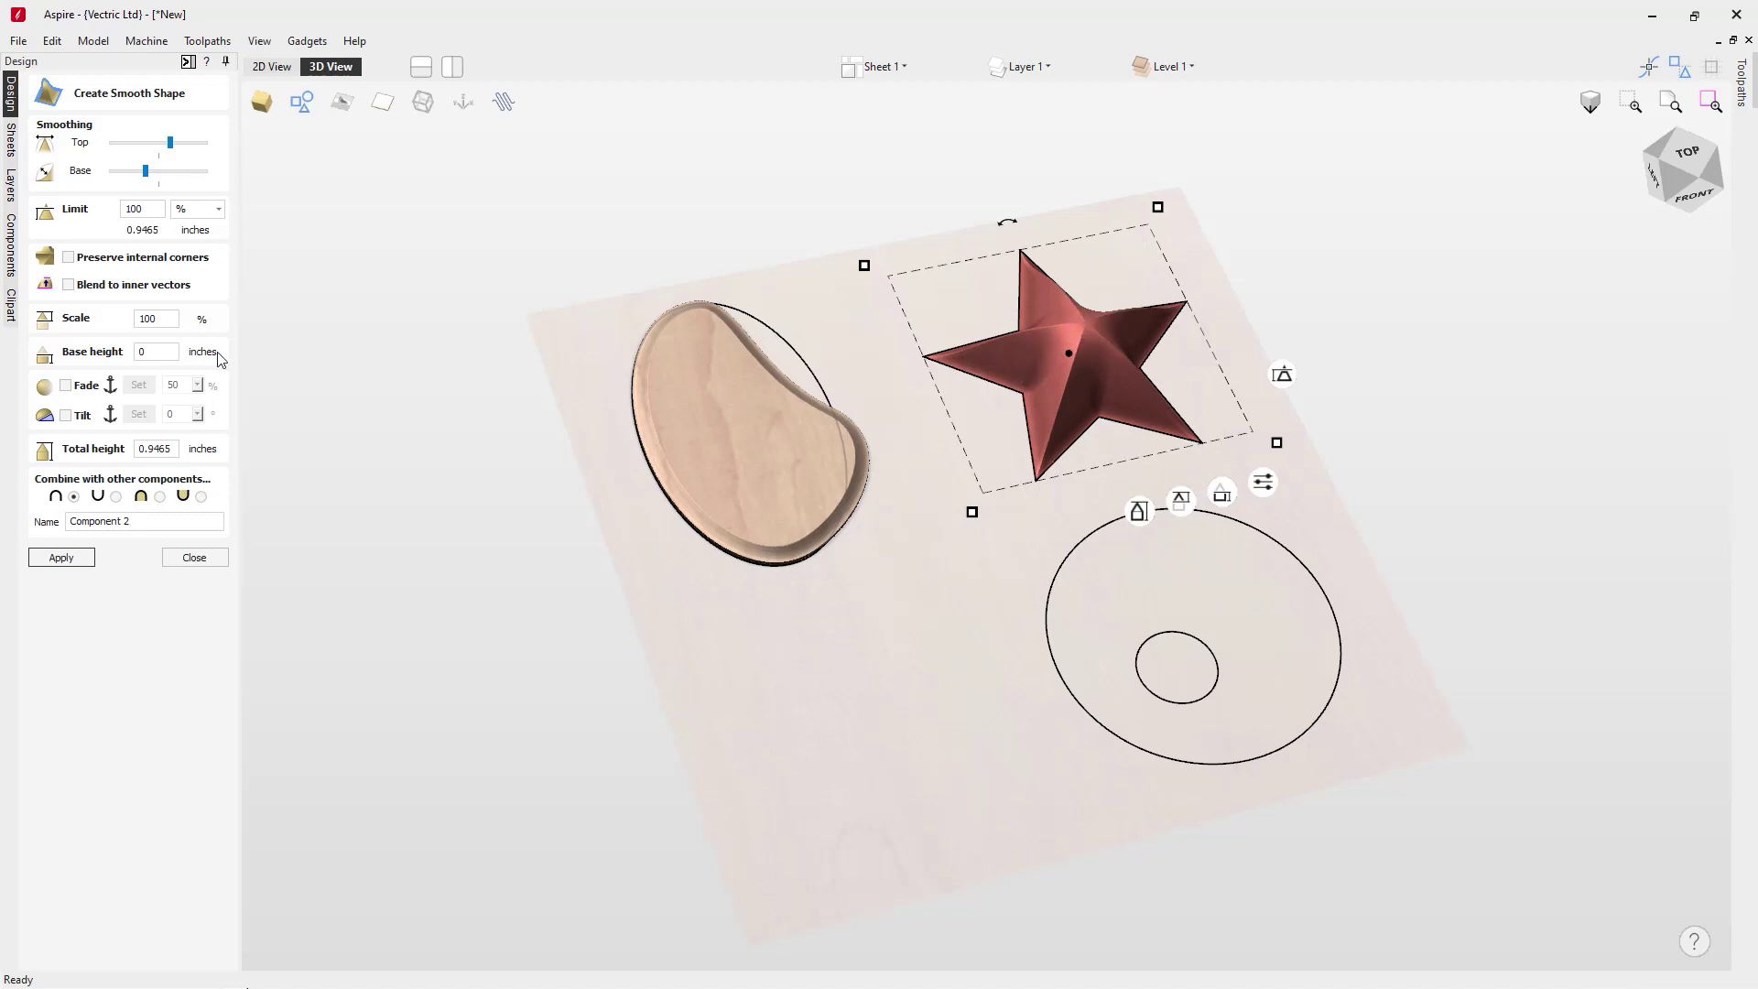
Step: Preserve internal corners on the star component, inspect it from a slightly different angle and deselect it
{"action": "left_click", "coordinate": [69, 259]}
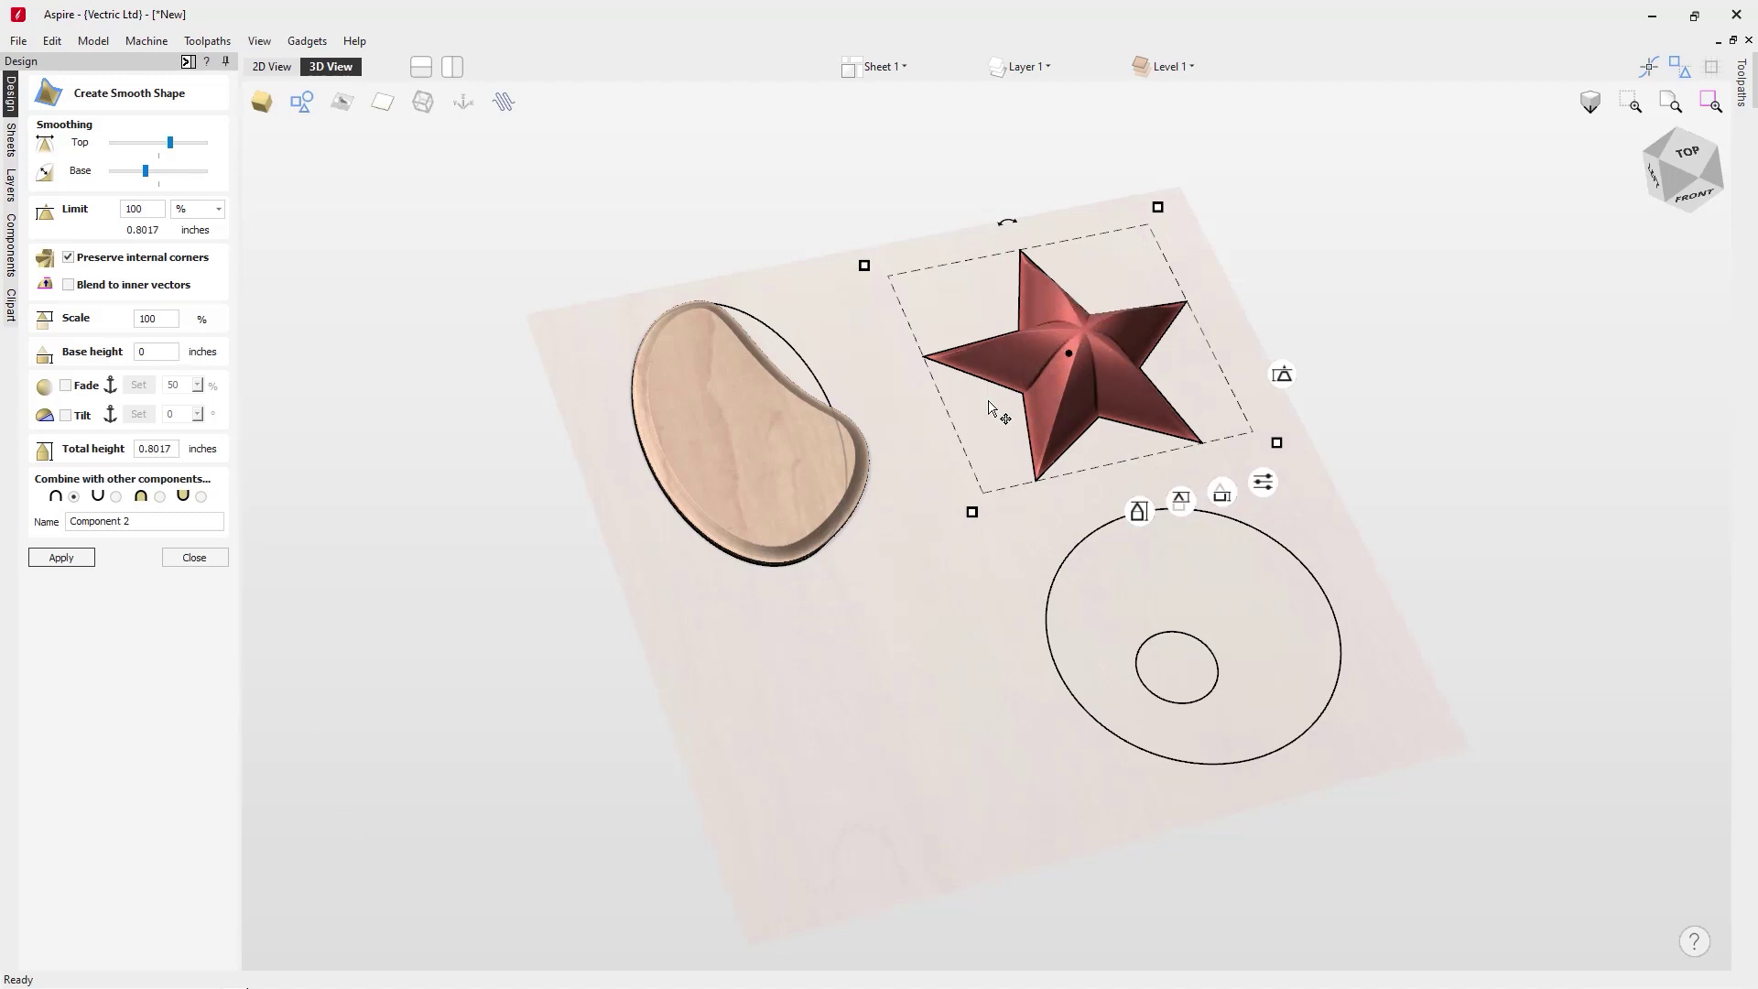
{"action": "mouse_move", "coordinate": [1247, 352]}
{"action": "left_mouse_down"}
{"action": "mouse_move", "coordinate": [1222, 399]}
{"action": "mouse_move", "coordinate": [1213, 379]}
{"action": "mouse_move", "coordinate": [1191, 389]}
{"action": "mouse_move", "coordinate": [1230, 359]}
{"action": "left_mouse_up"}
{"action": "left_click_drag", "start_coordinate": [1685, 163], "coordinate": [1681, 170]}
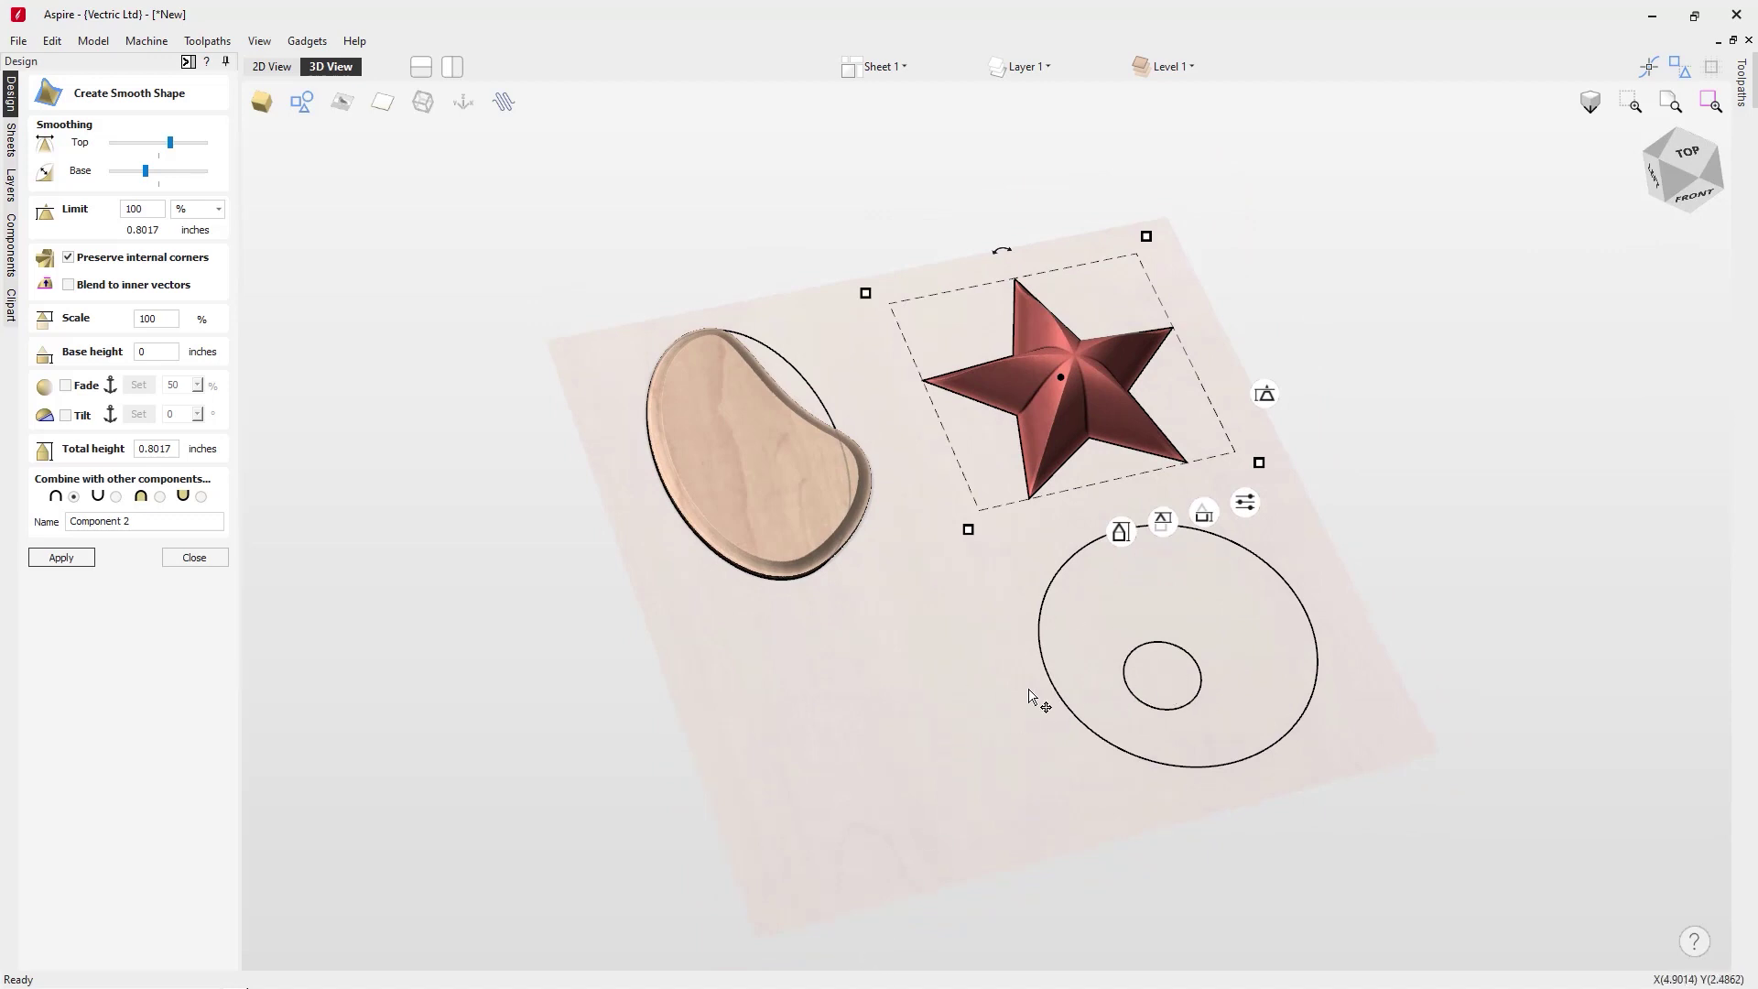
{"action": "left_click", "coordinate": [1161, 696]}
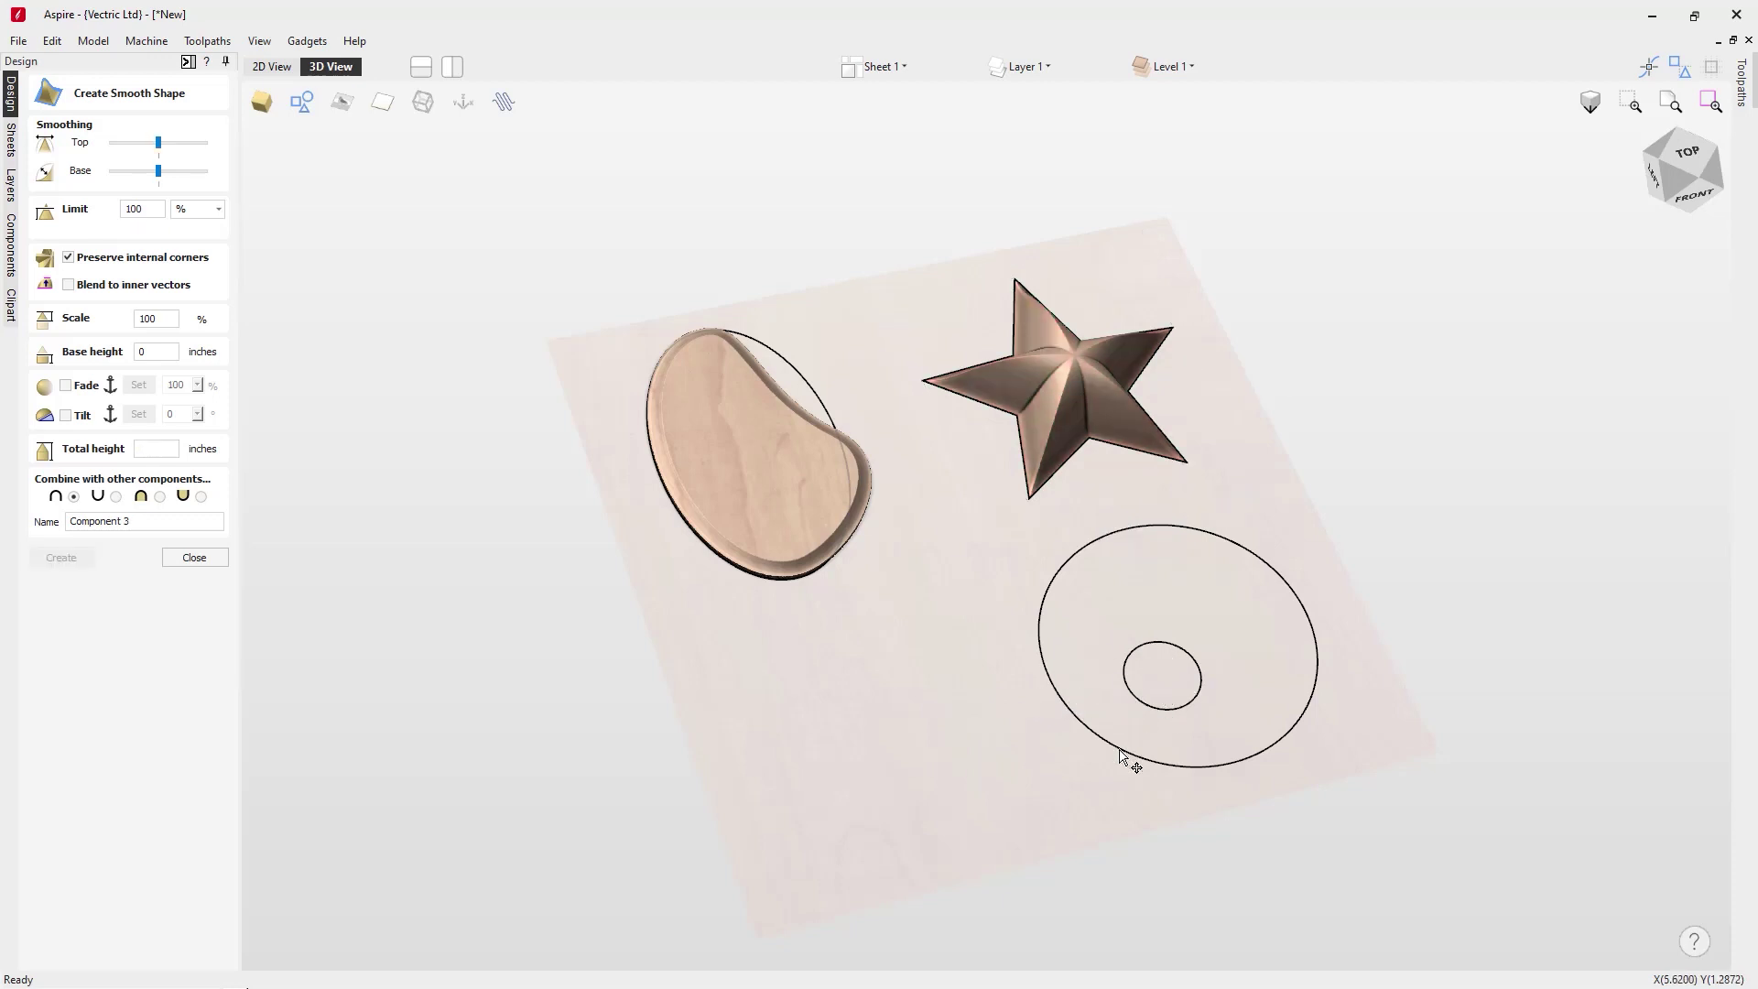
Step: Create a smooth shape from the two nested circles, with top smoothing slightly above centre and base smoothing slightly below centre
{"action": "left_click", "coordinate": [1122, 754]}
{"action": "left_click", "coordinate": [1163, 710], "text": "shift"}
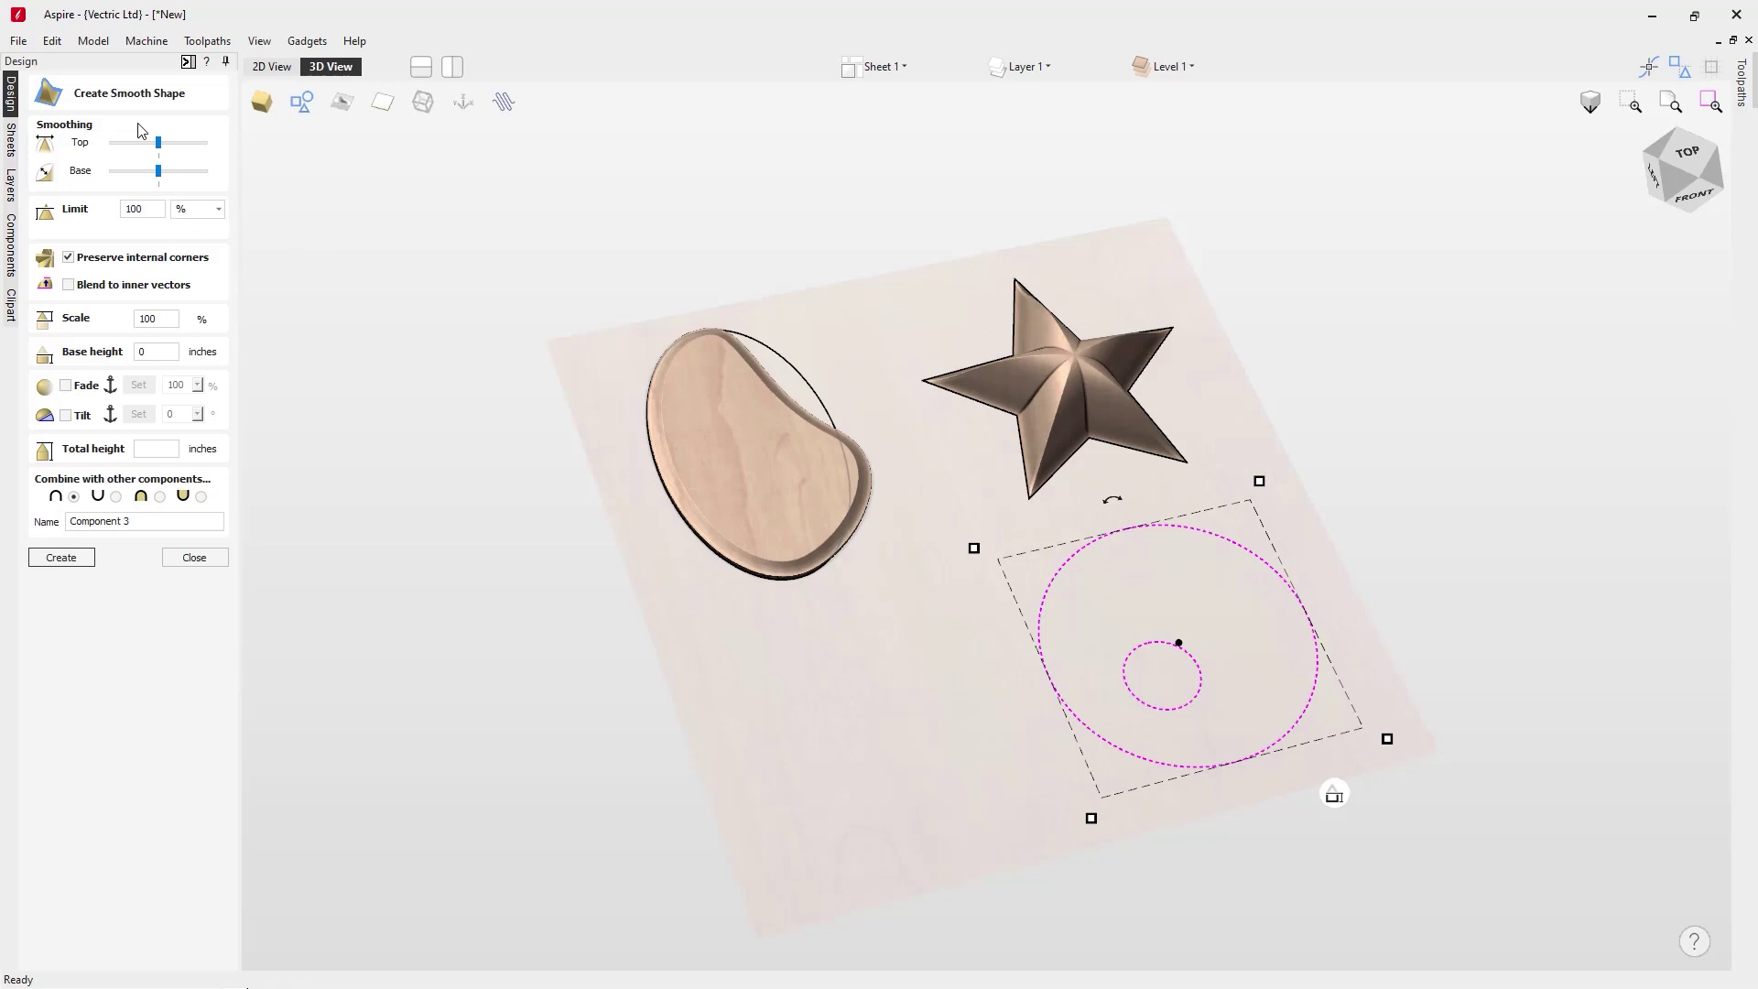
{"action": "left_click_drag", "start_coordinate": [159, 143], "coordinate": [172, 145]}
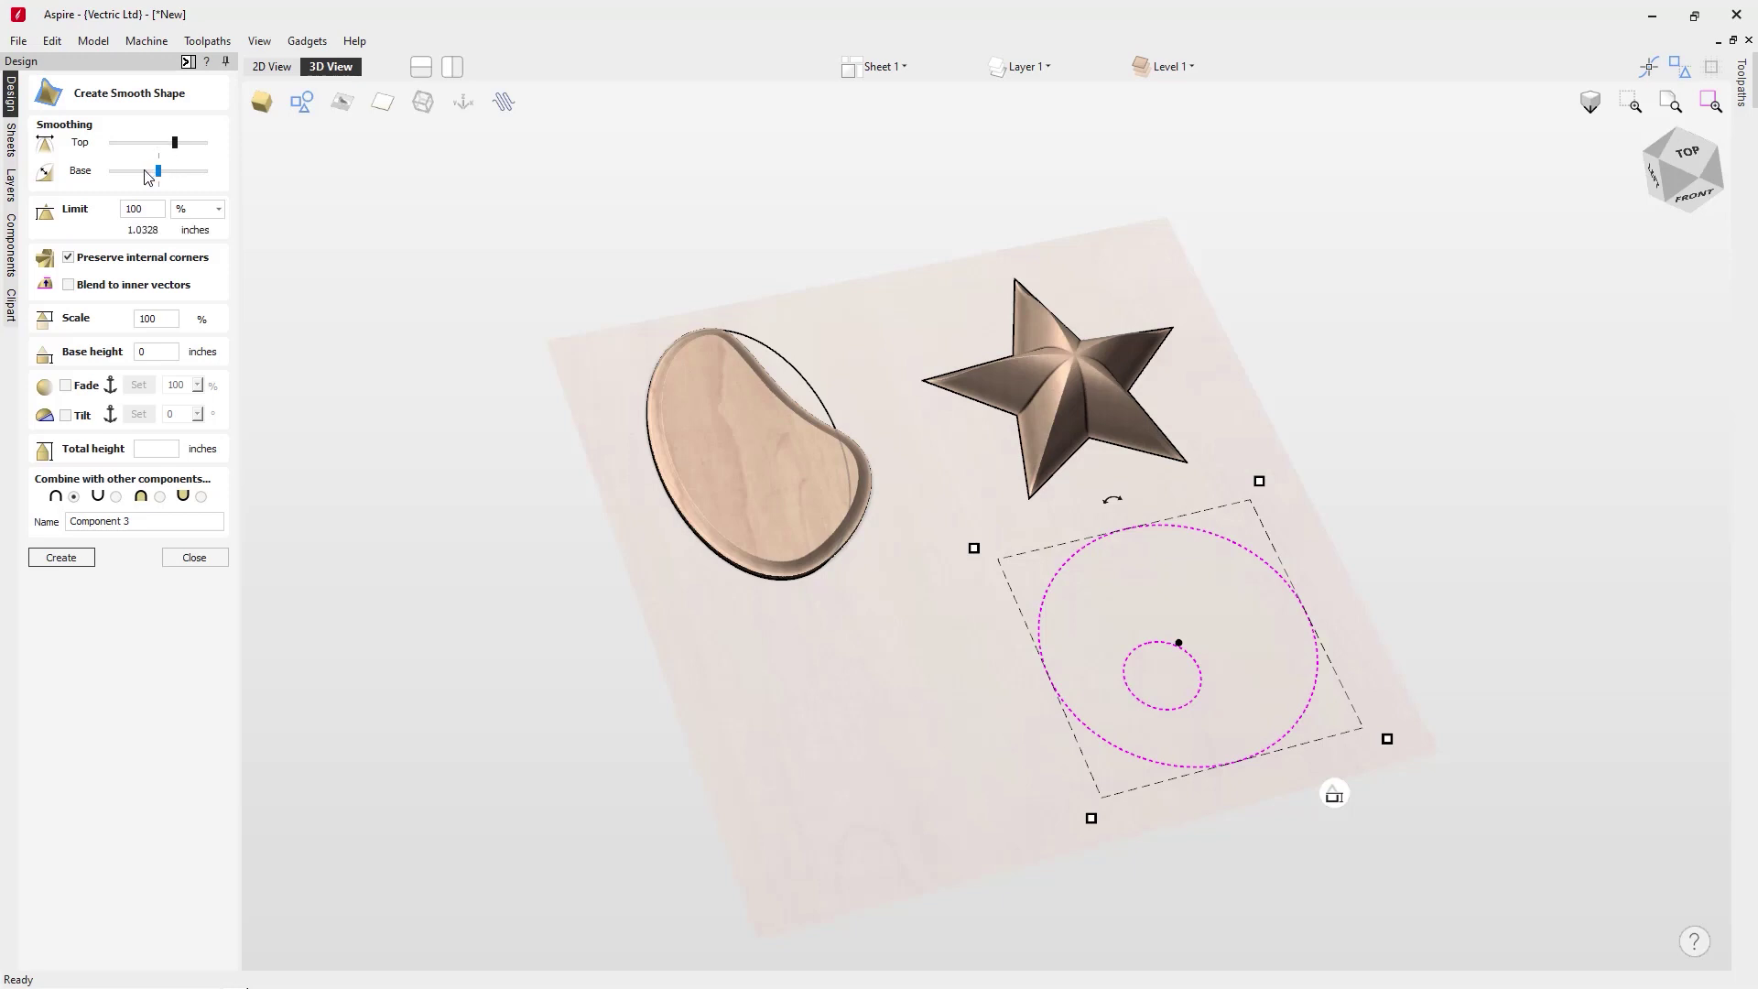
{"action": "left_click", "coordinate": [144, 175]}
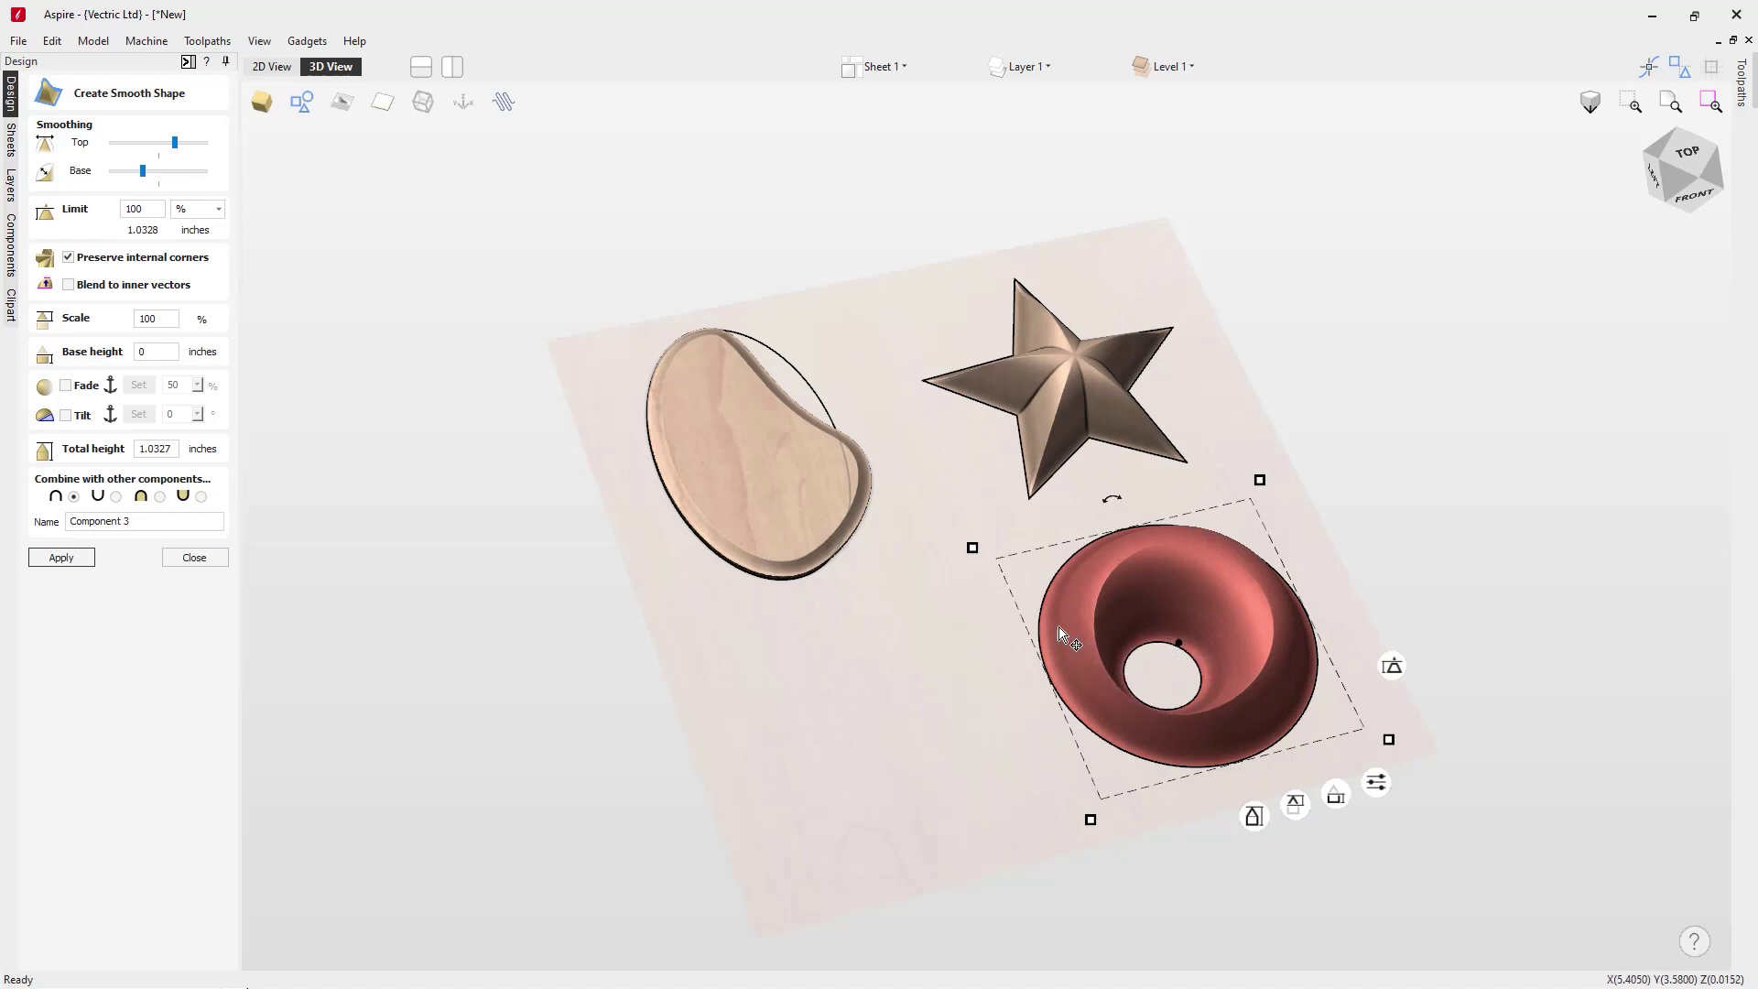
Step: Blend the circular component to its inner vector instead of preserving internal corners
{"action": "left_click", "coordinate": [69, 285]}
{"action": "left_click", "coordinate": [69, 285]}
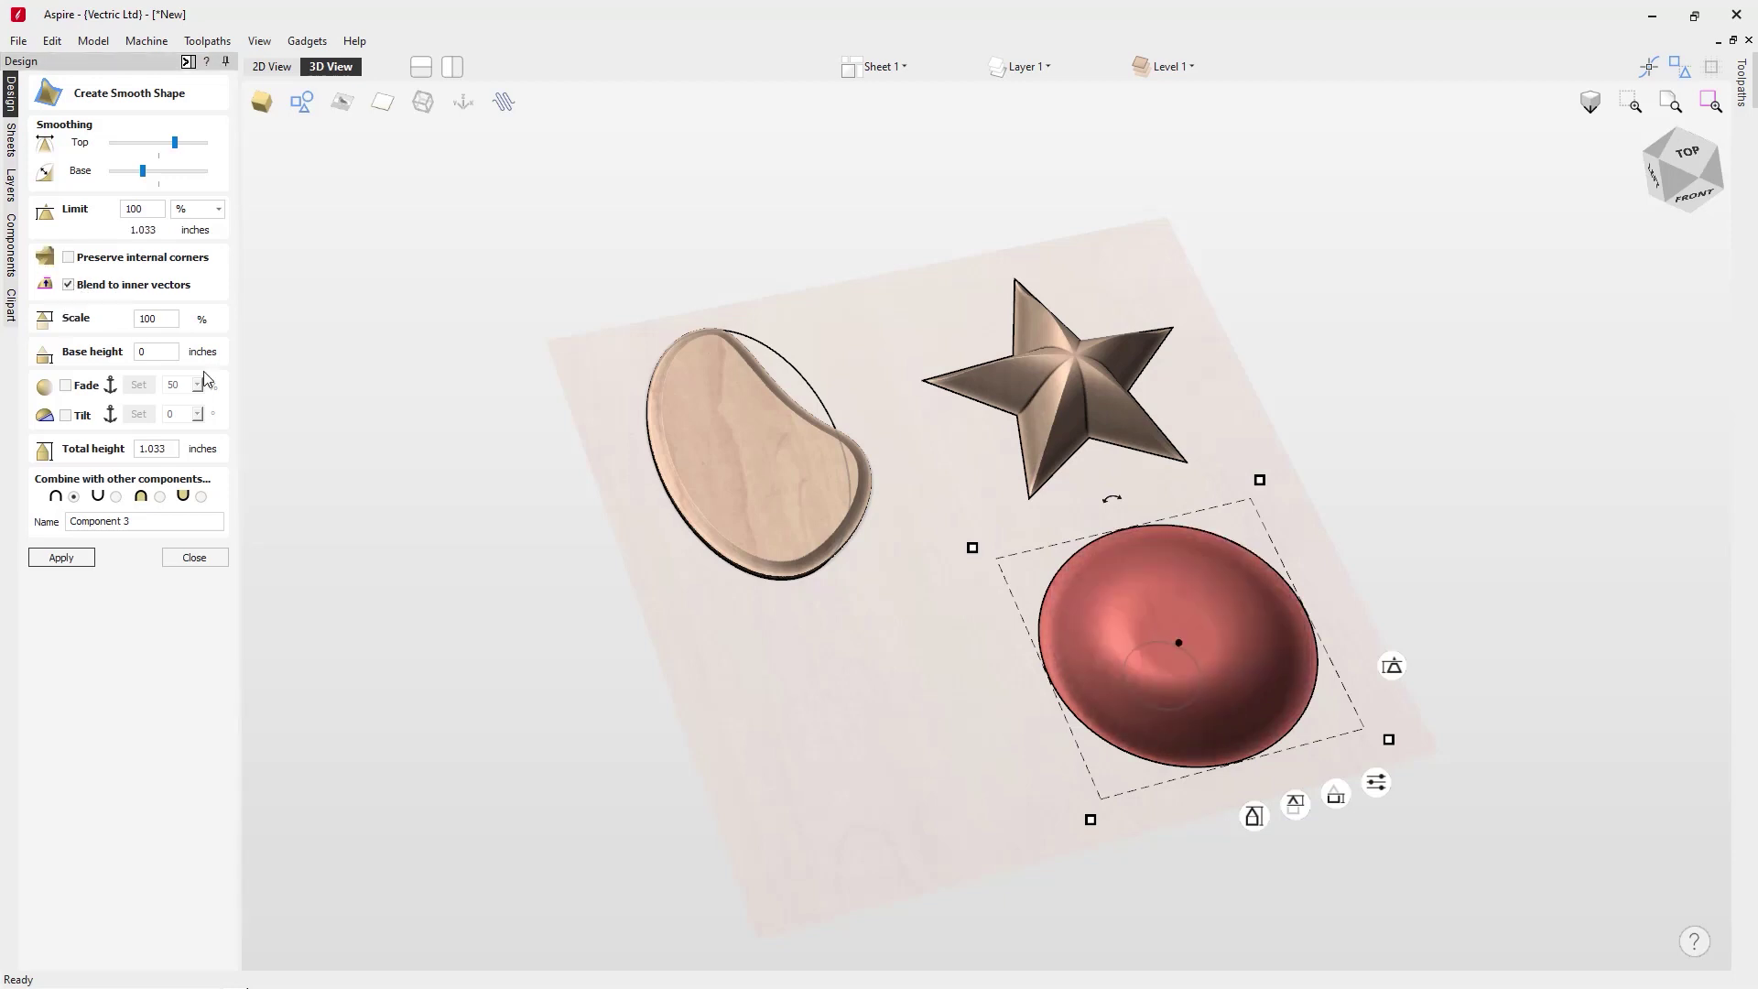
{"action": "key", "text": "1"}
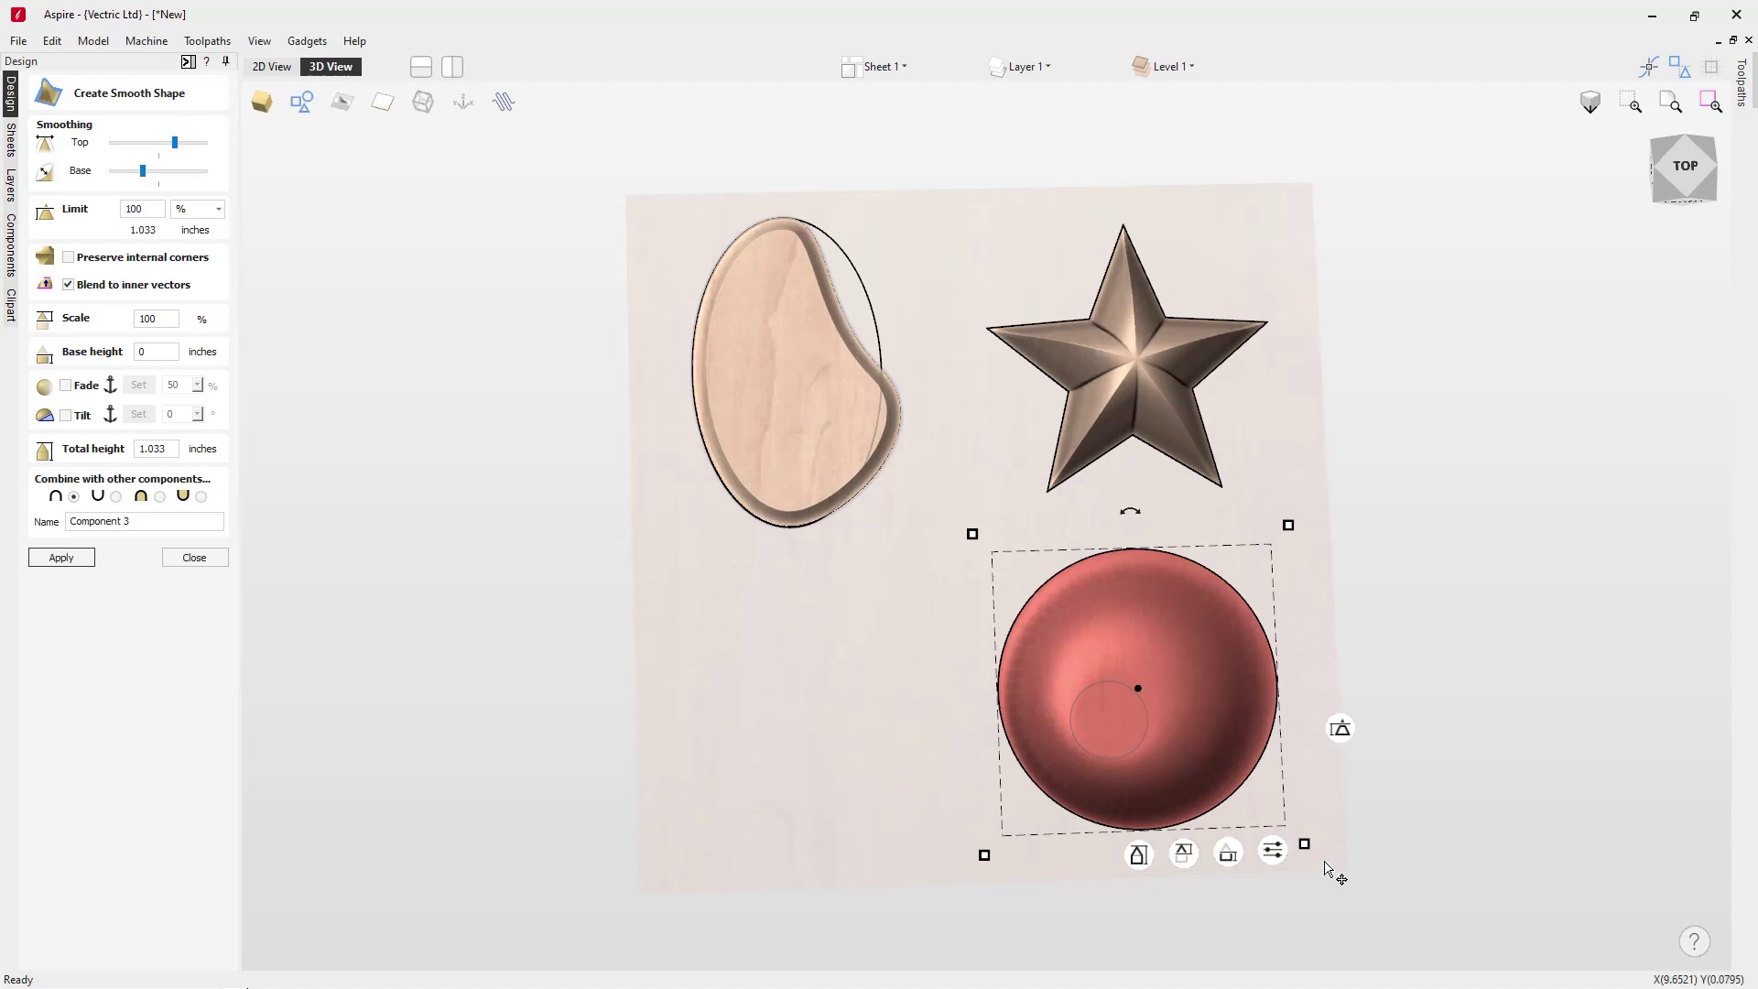
Step: Open the circular component's properties, move them clear of the model and view the model from directly above
{"action": "left_click", "coordinate": [1275, 854]}
{"action": "left_click_drag", "start_coordinate": [1383, 792], "coordinate": [1523, 682]}
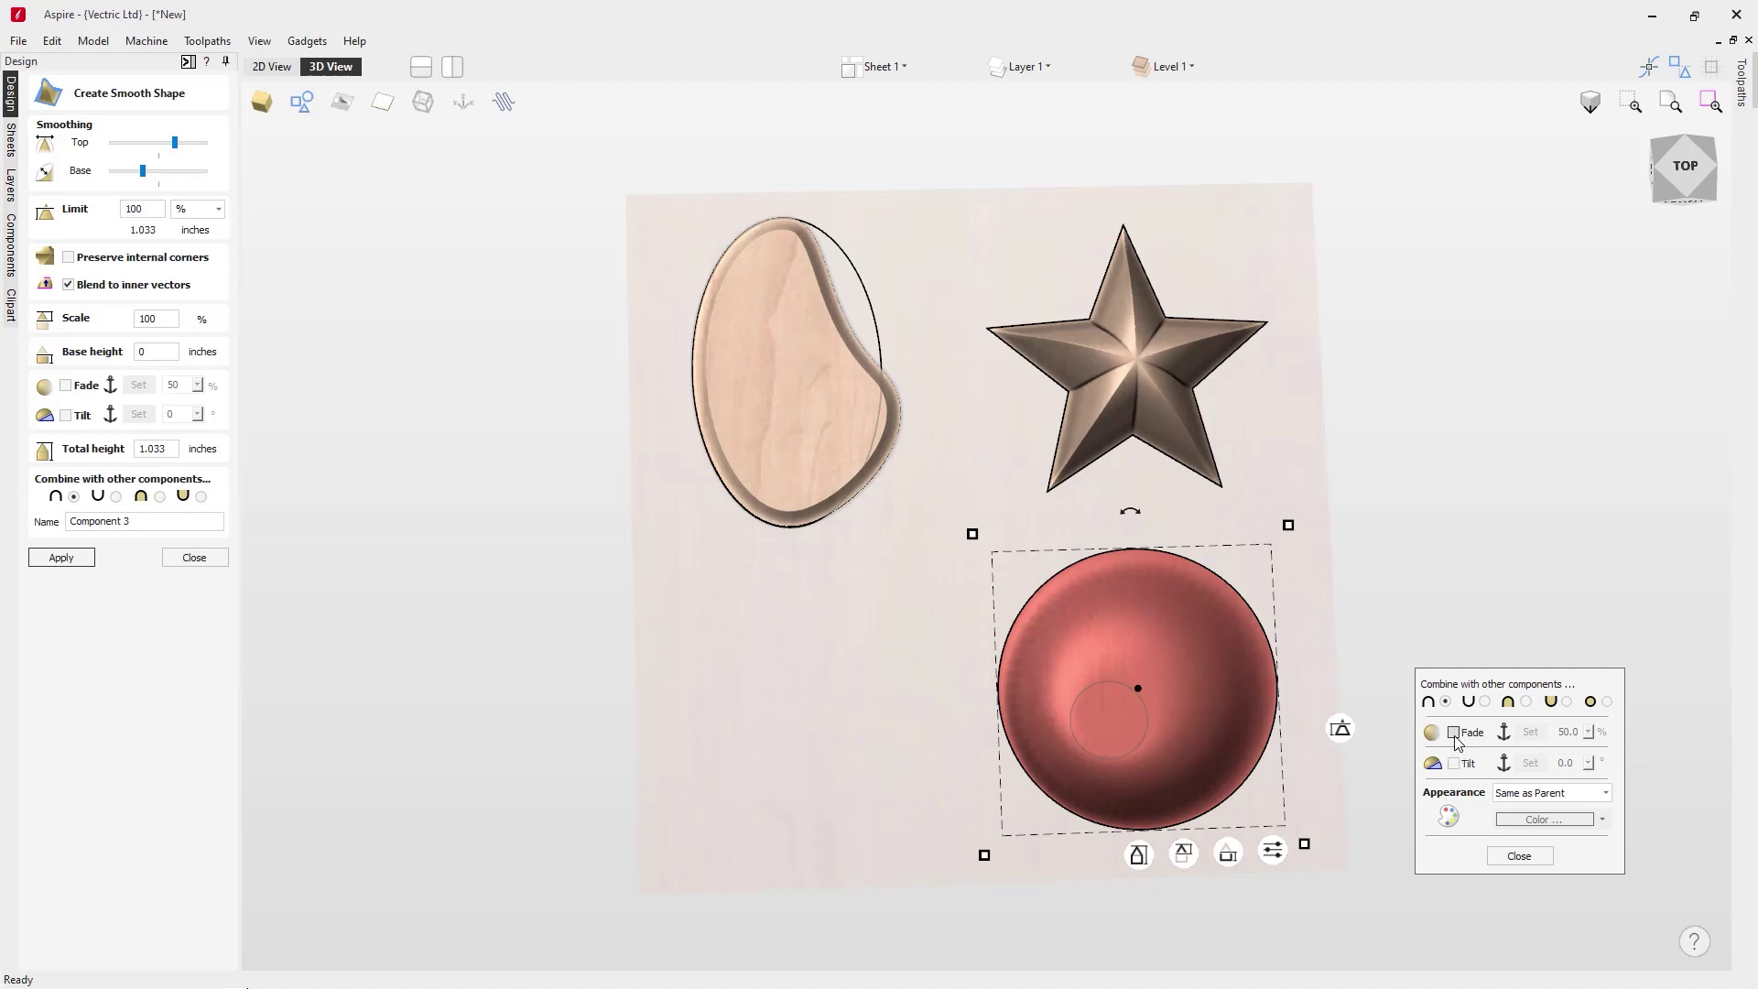
{"action": "left_click", "coordinate": [1694, 171]}
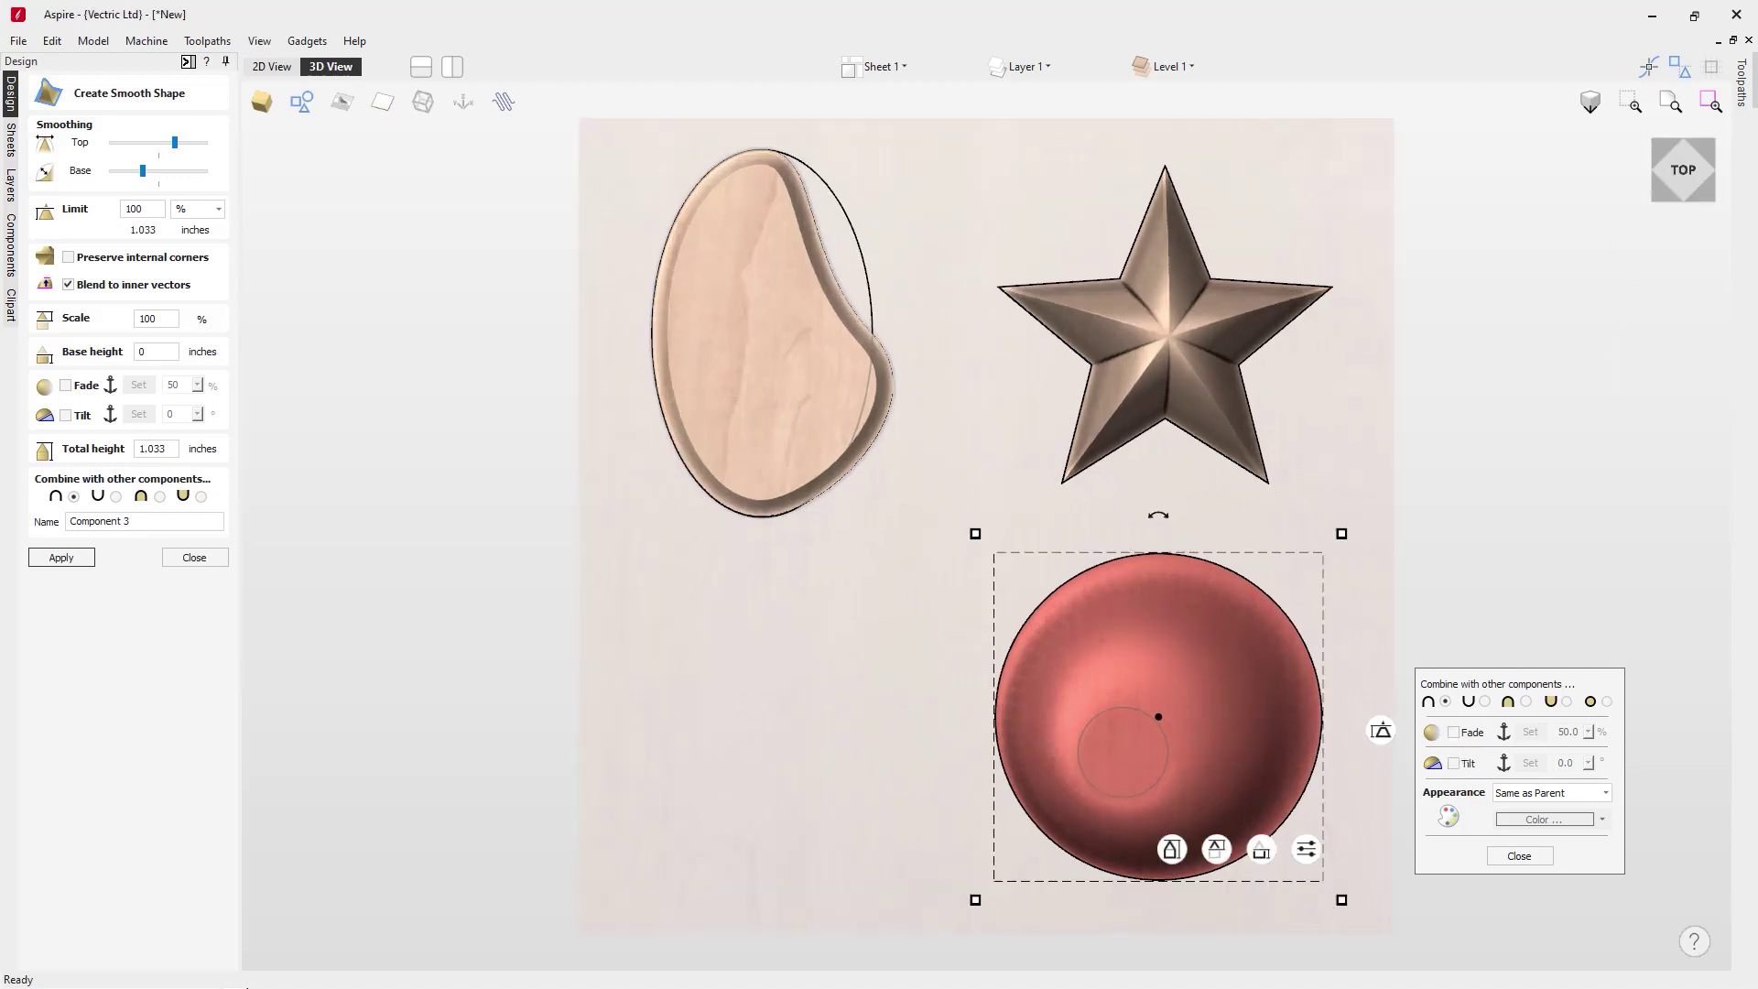
Step: Enable a 50% fade on the circular component, anchored horizontally from beyond its left edge to beyond its right edge
{"action": "left_click", "coordinate": [1454, 733]}
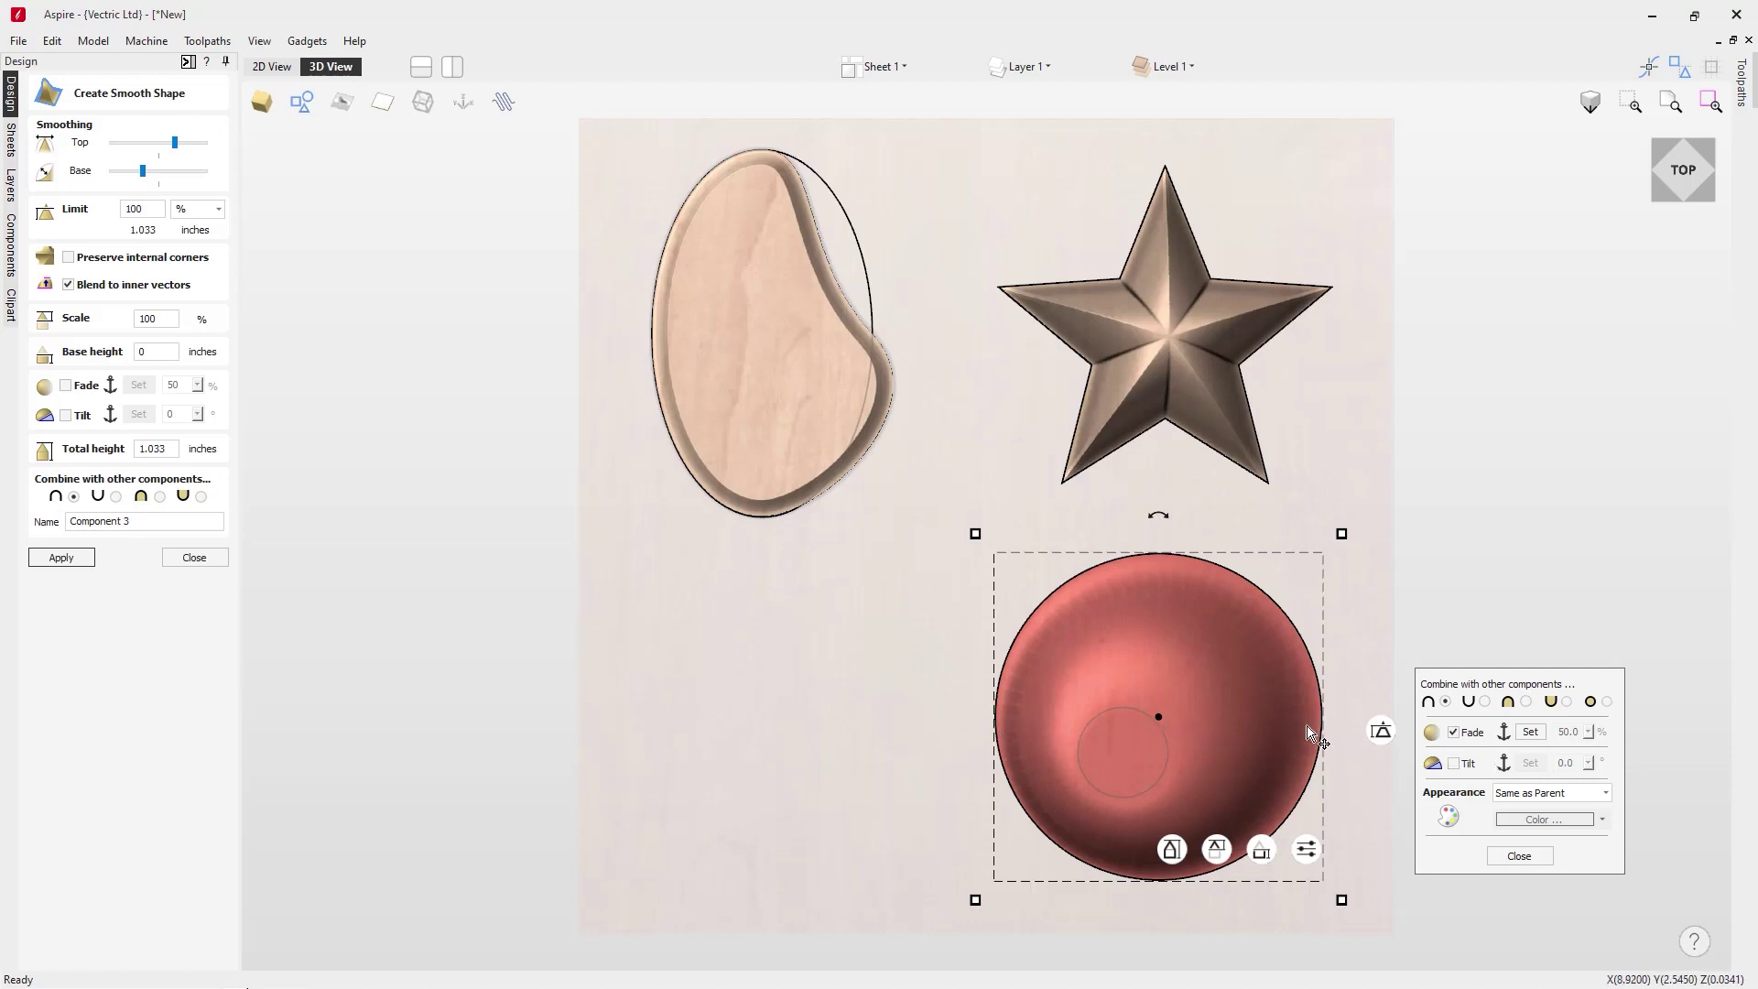
{"action": "left_click", "coordinate": [1454, 732]}
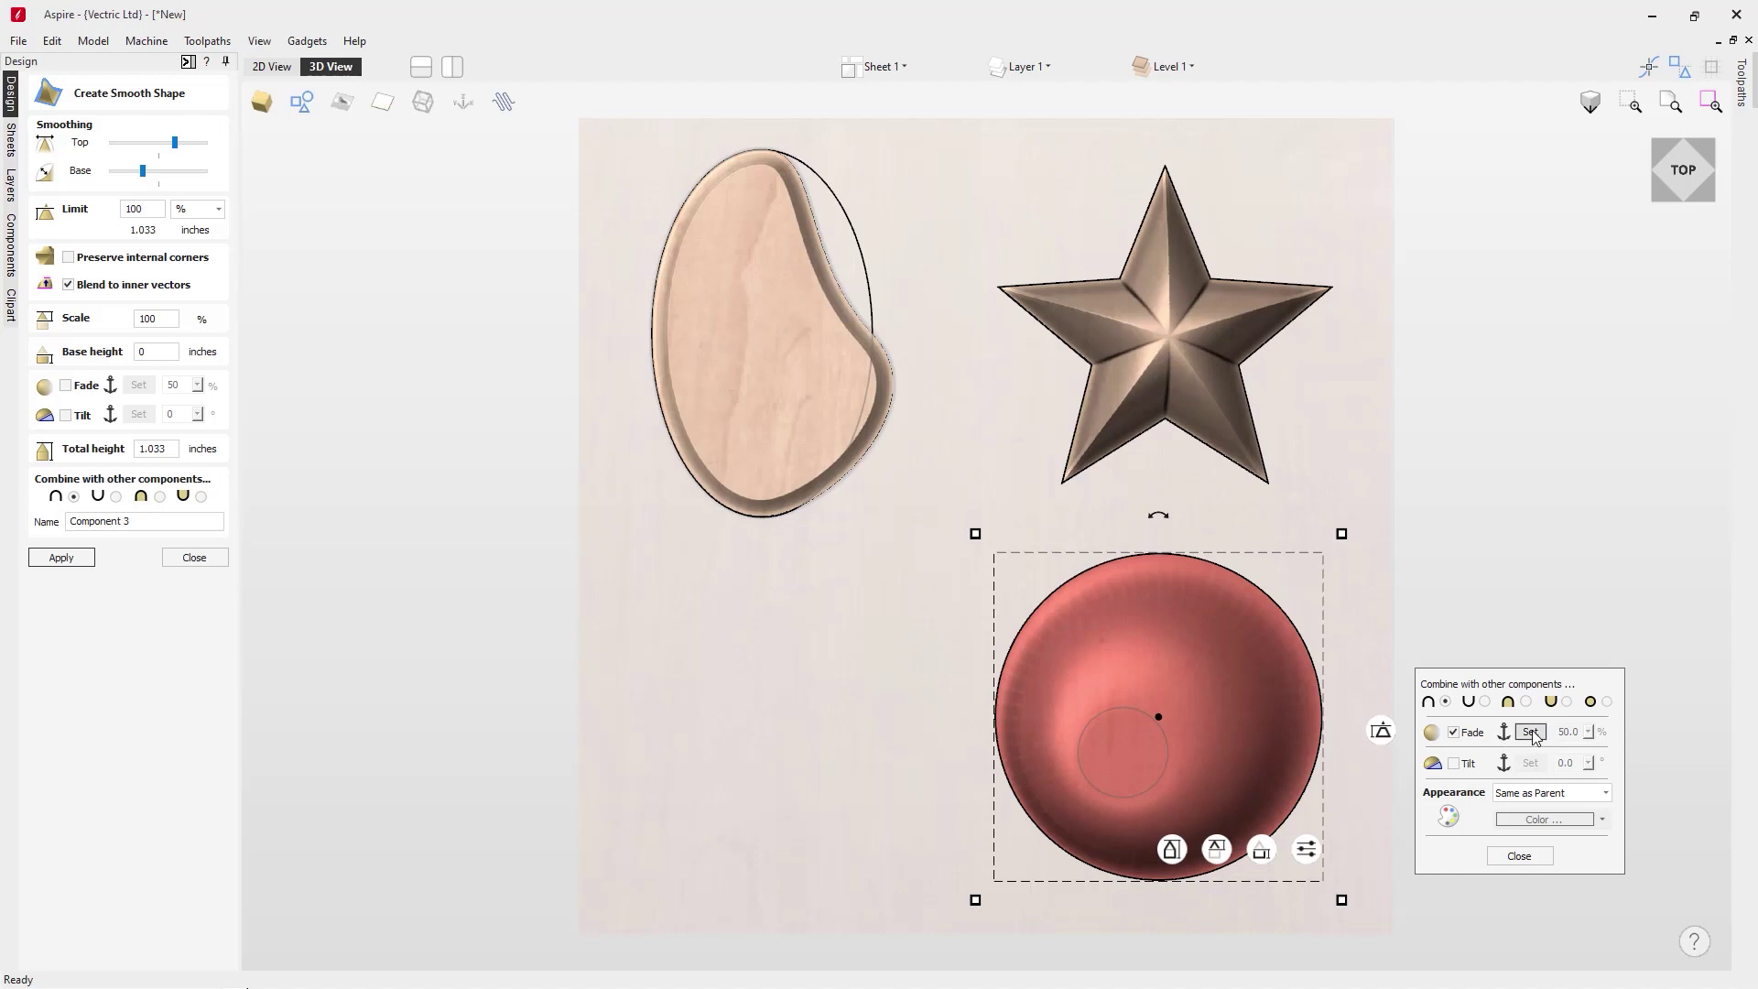
{"action": "left_click", "coordinate": [1530, 732]}
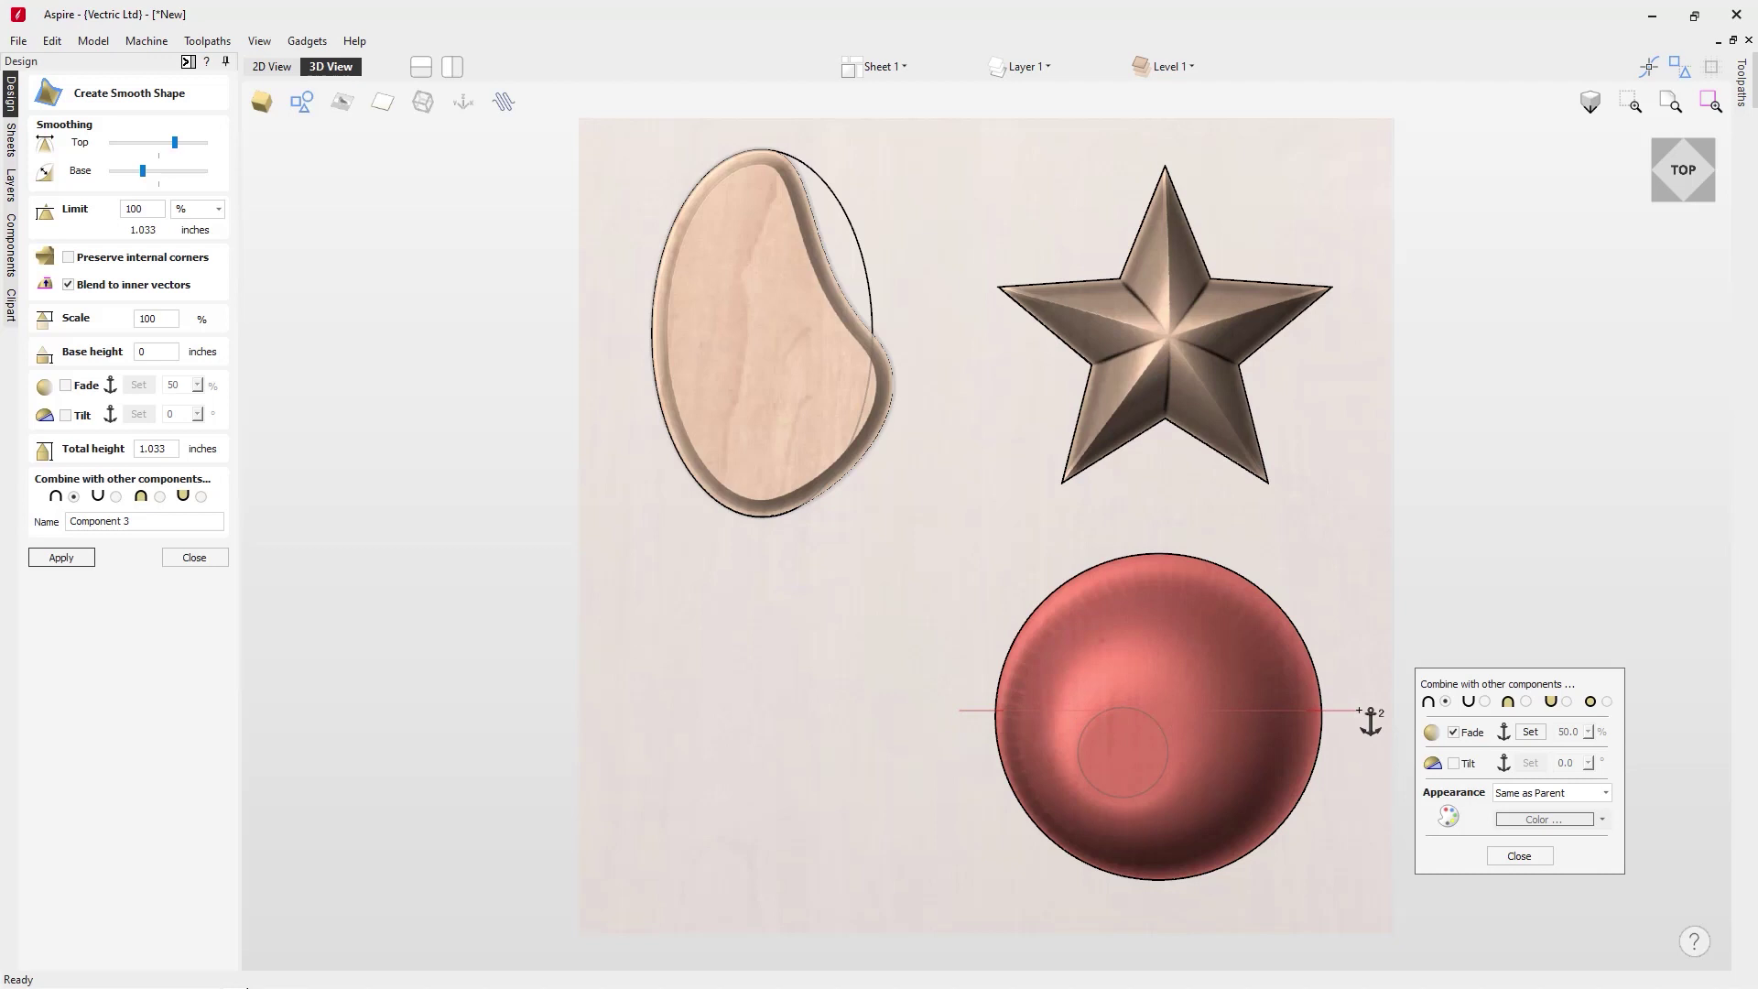
{"action": "left_click", "coordinate": [1360, 711]}
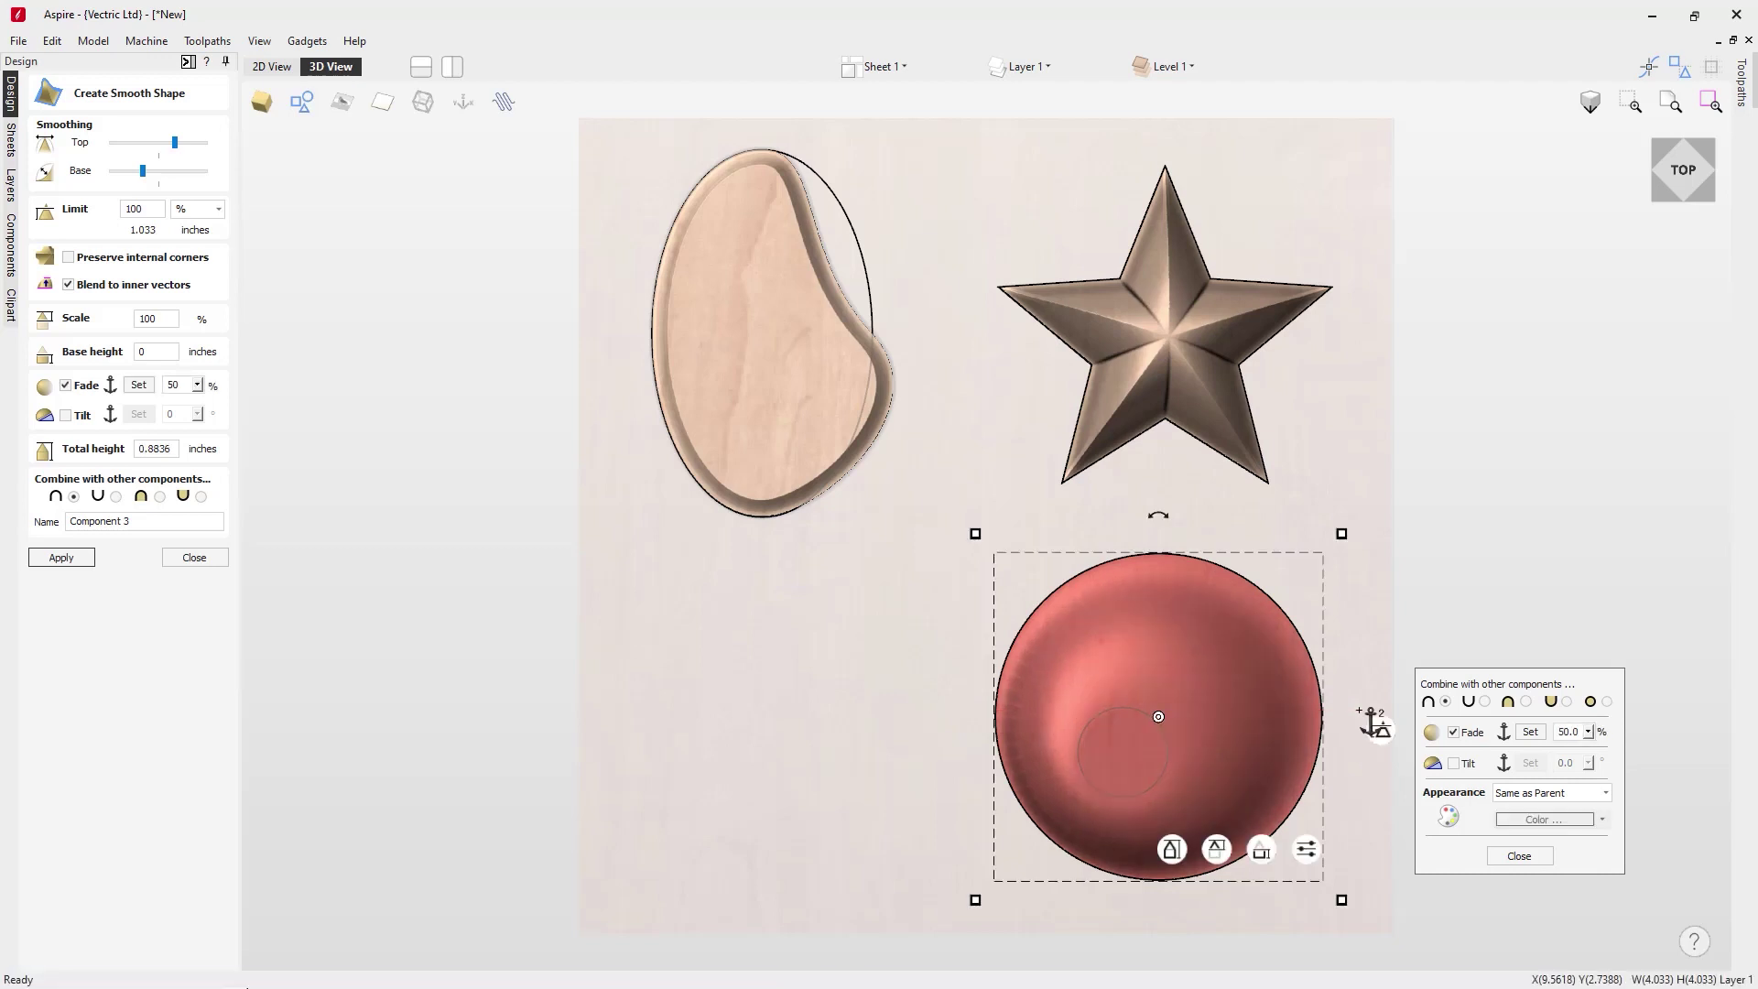
Step: Inspect the faded circular component from the front and raise its fade to 100%
{"action": "left_click", "coordinate": [1709, 200]}
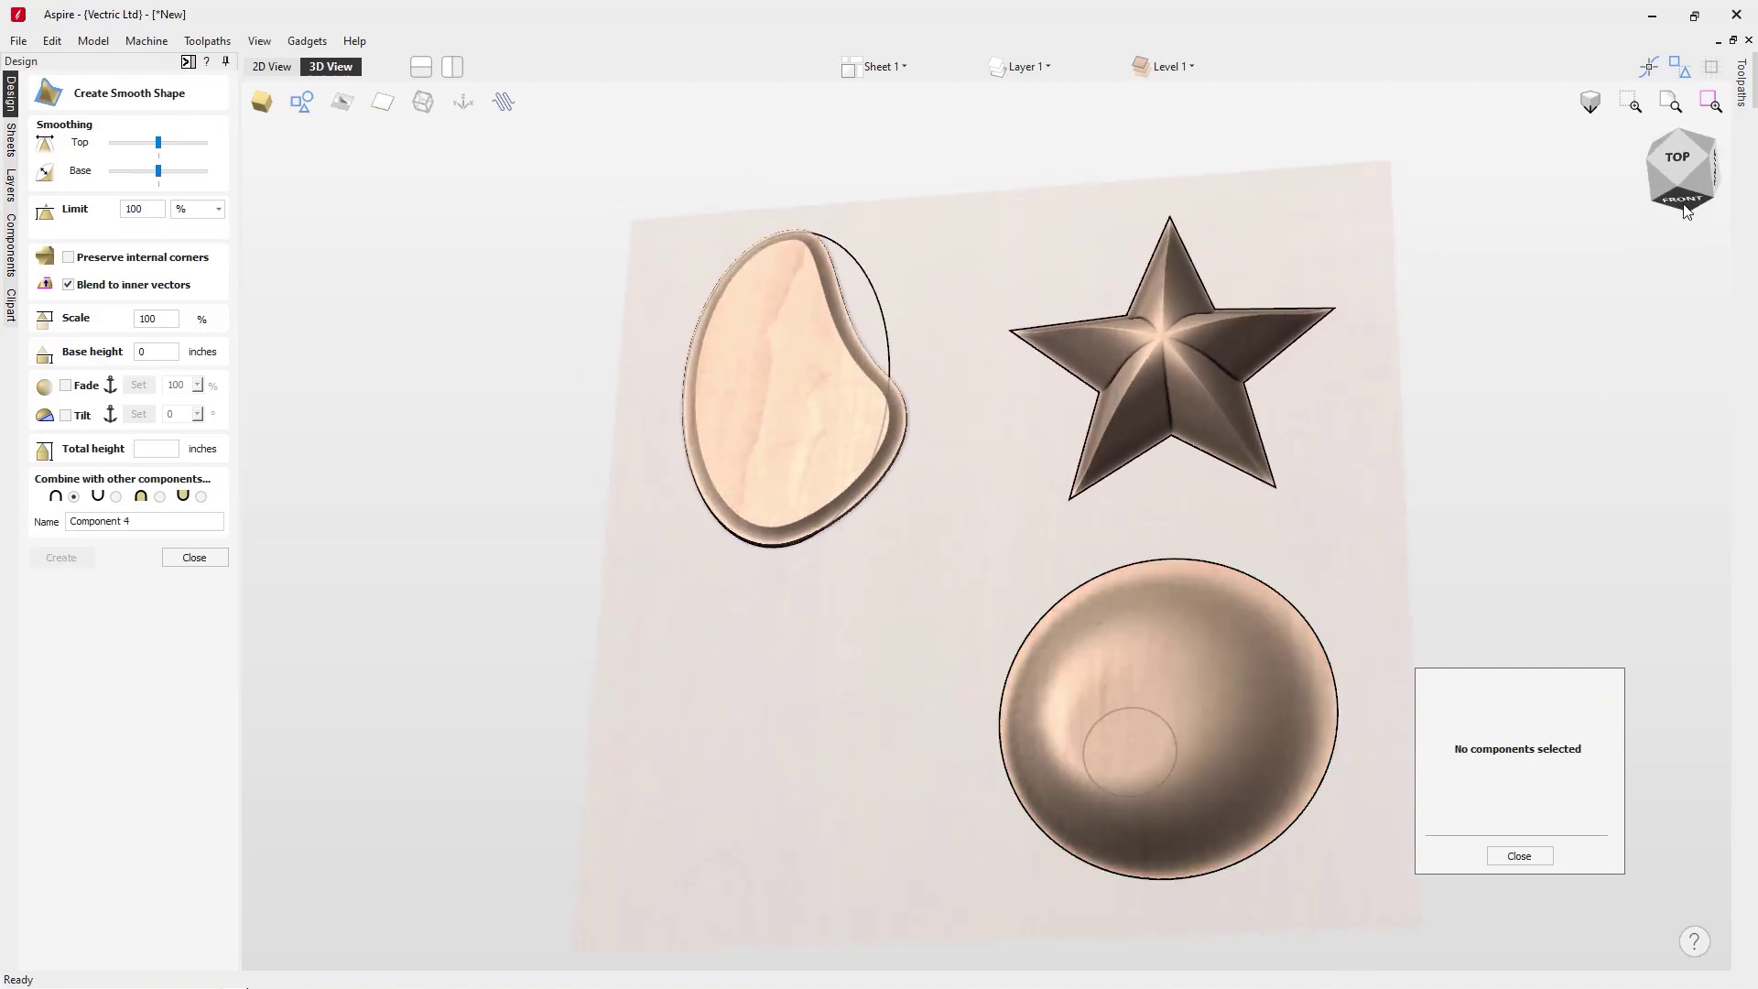
{"action": "left_click", "coordinate": [1683, 202]}
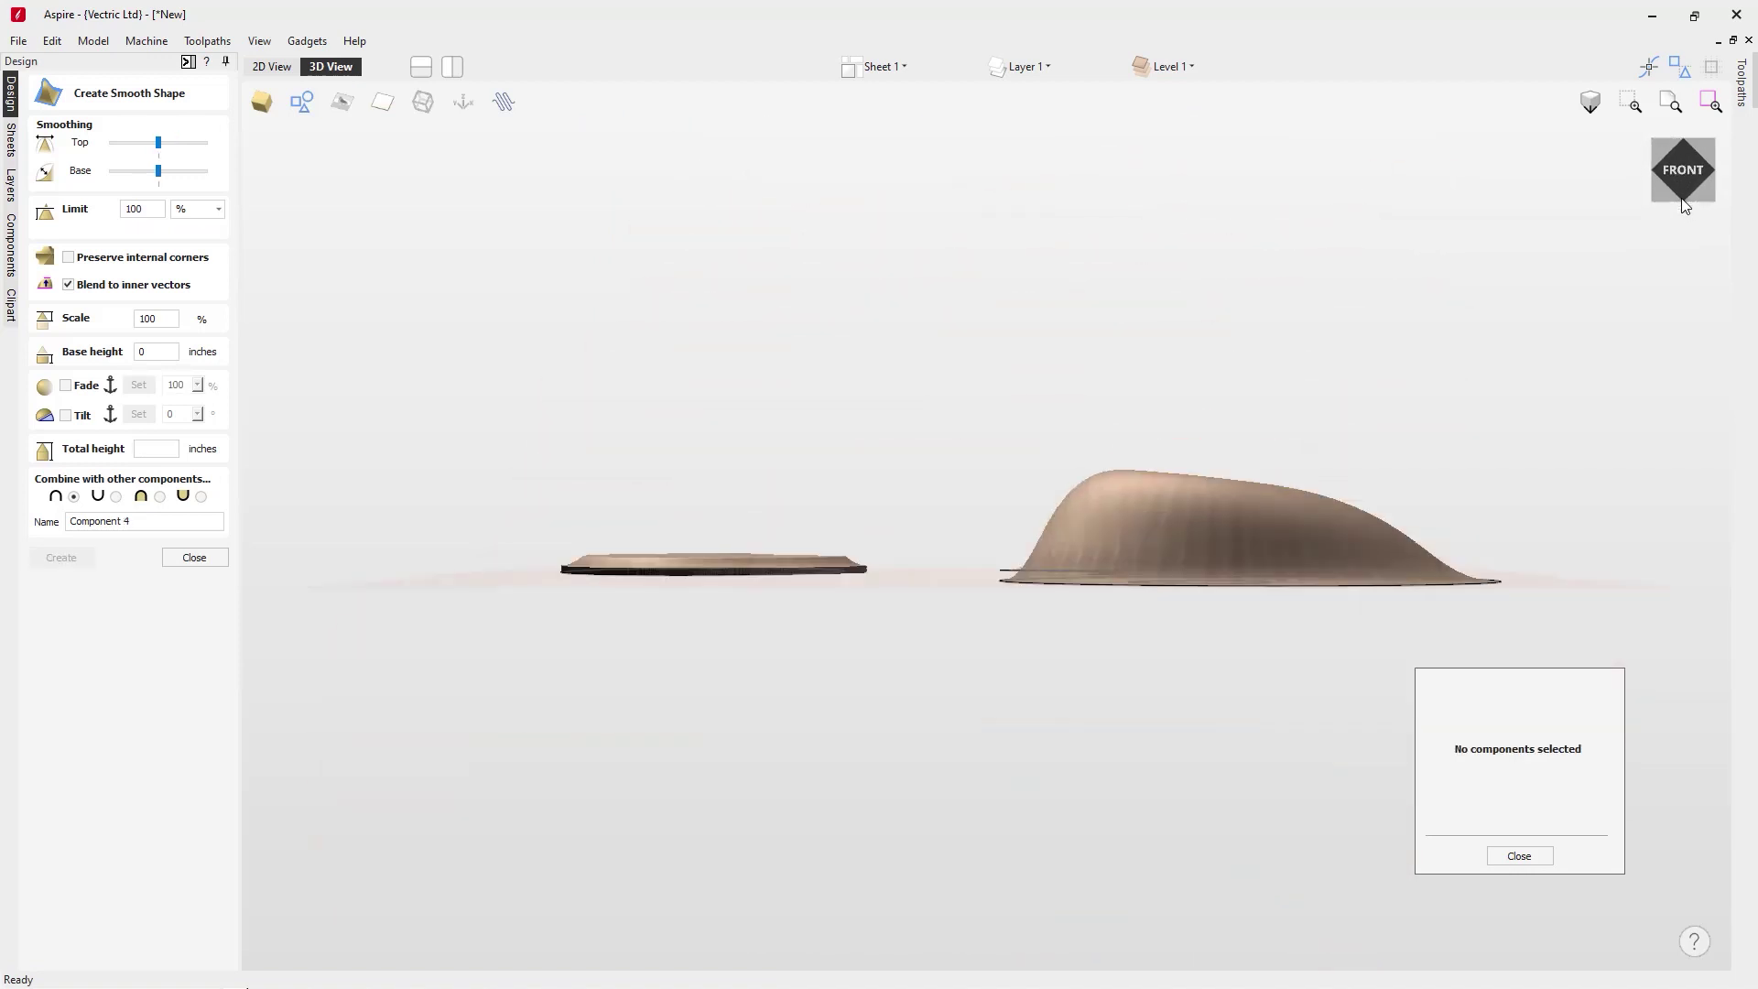
{"action": "left_click", "coordinate": [1300, 503]}
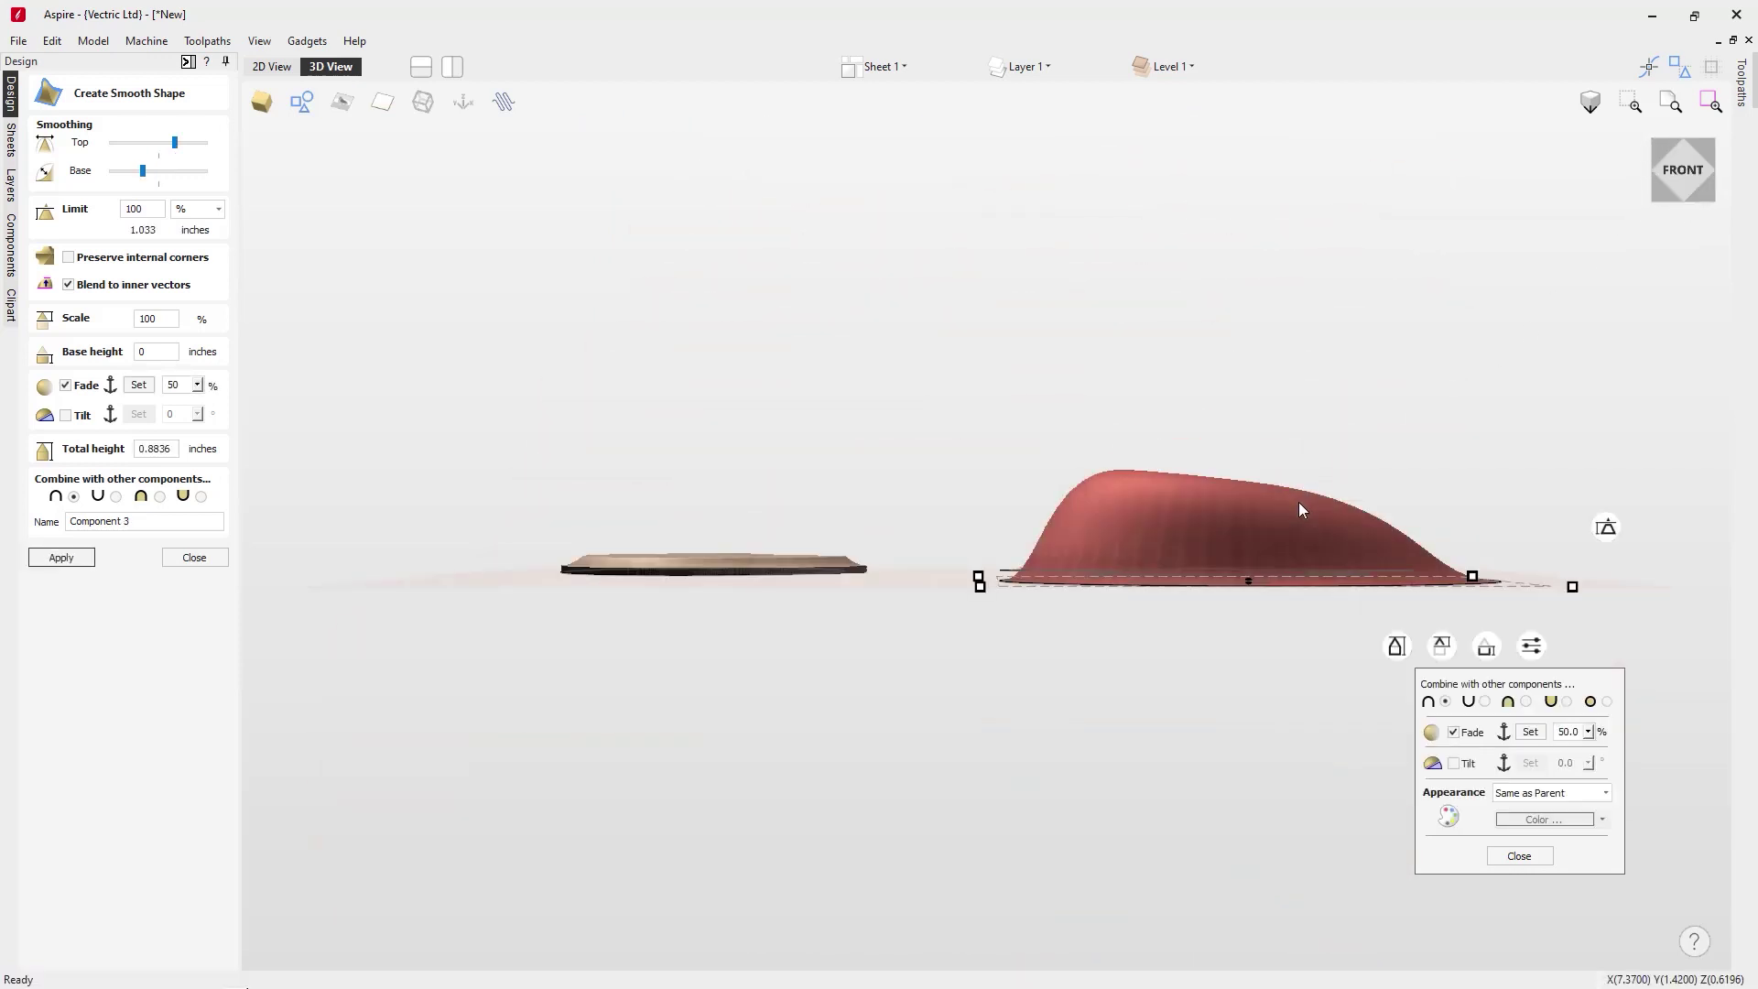
{"action": "left_click", "coordinate": [1590, 733]}
{"action": "left_click_drag", "start_coordinate": [1599, 753], "coordinate": [1667, 755]}
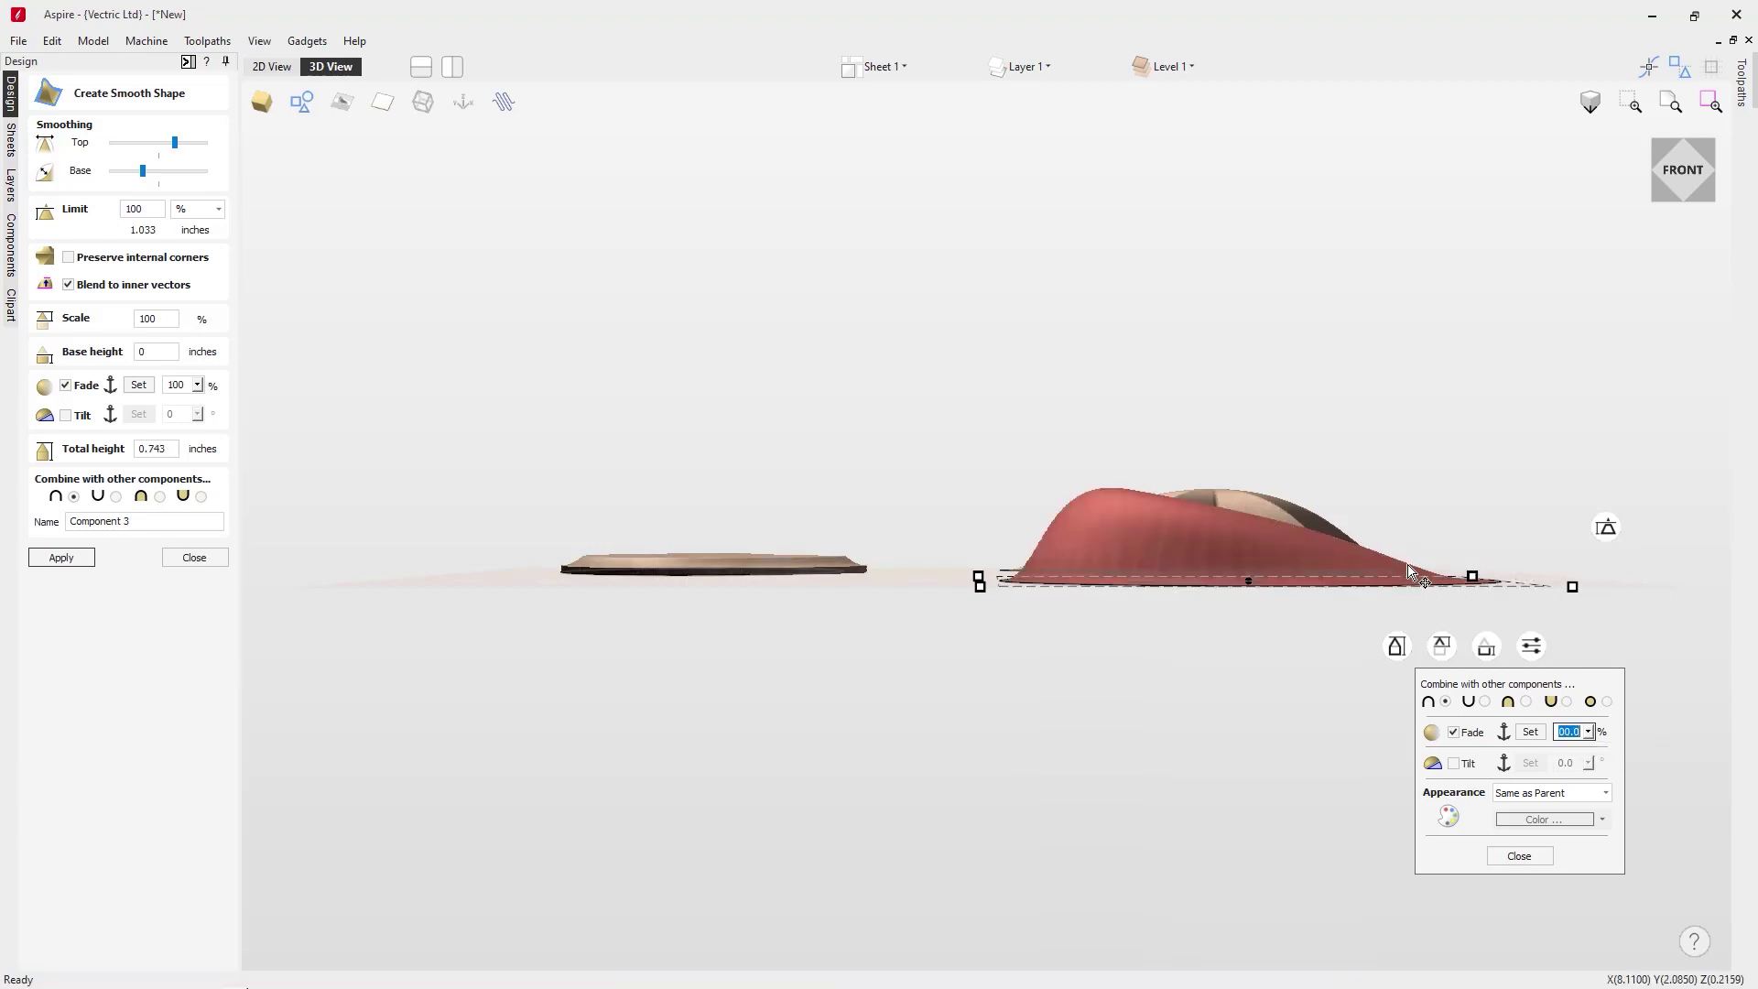
Step: Reduce the circular component's fade to 0% and disable Fade
{"action": "left_click", "coordinate": [1590, 731]}
{"action": "left_click_drag", "start_coordinate": [1609, 755], "coordinate": [1507, 756]}
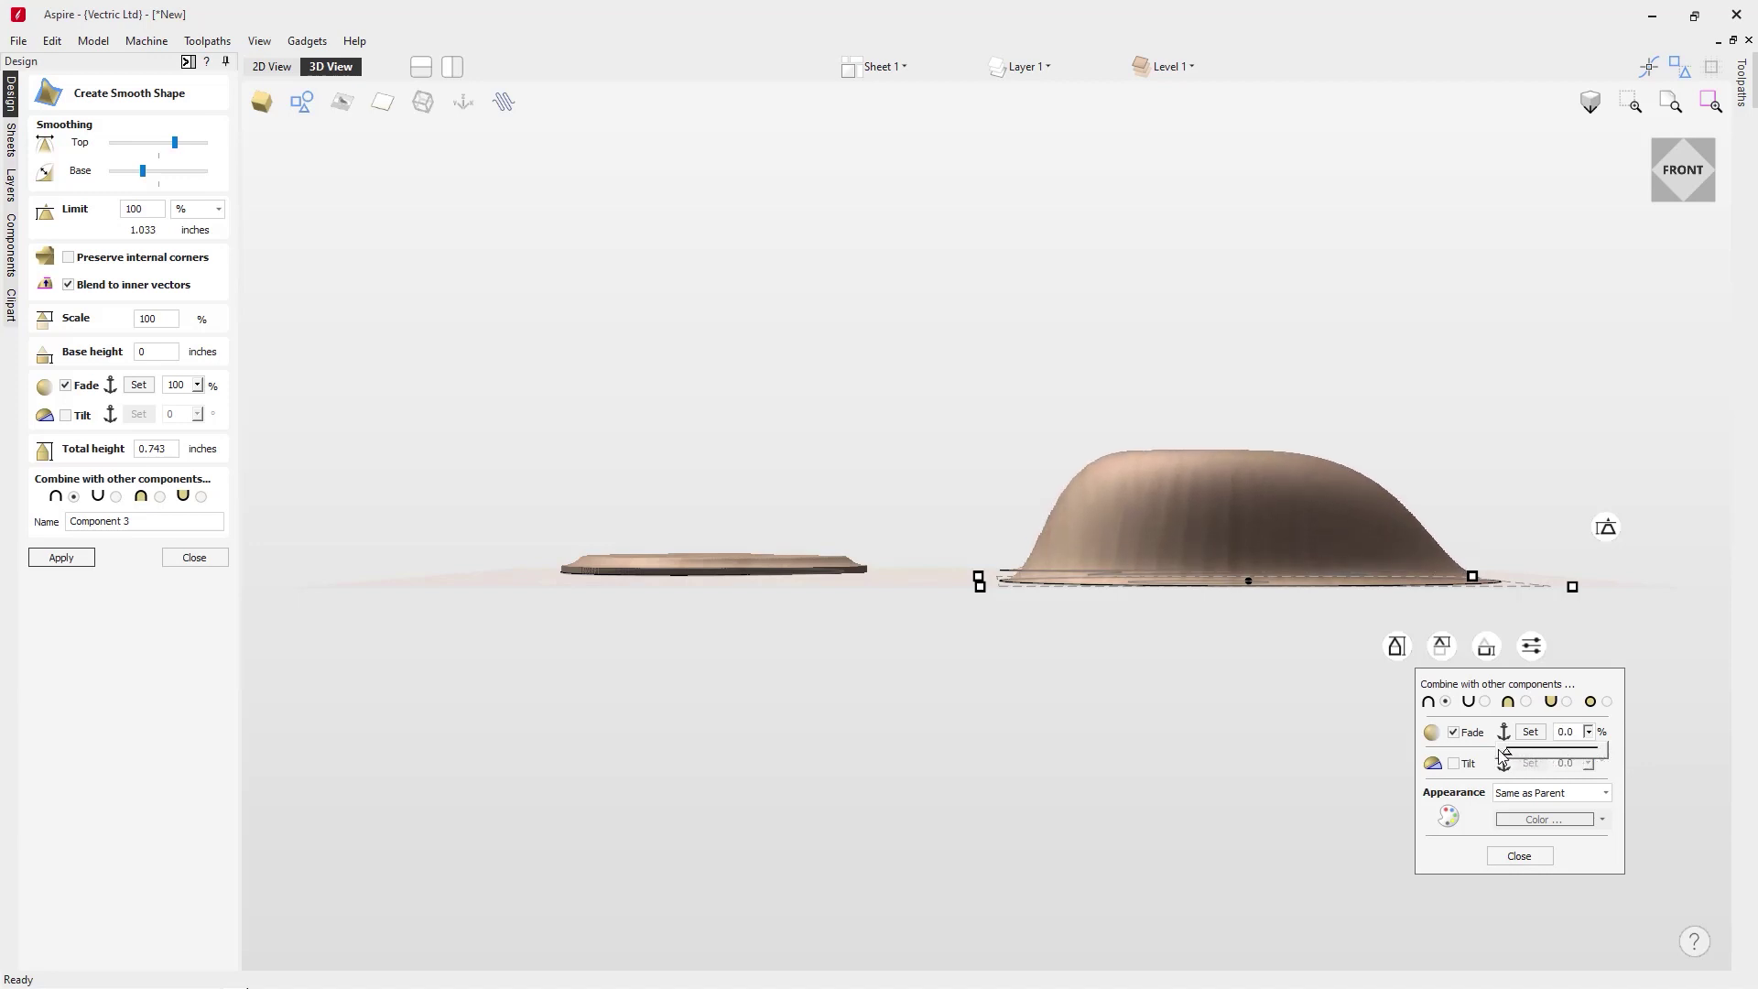
{"action": "mouse_move", "coordinate": [1503, 754]}
{"action": "left_mouse_down"}
{"action": "mouse_move", "coordinate": [1636, 758]}
{"action": "mouse_move", "coordinate": [1507, 760]}
{"action": "left_mouse_up"}
{"action": "left_click", "coordinate": [1455, 733]}
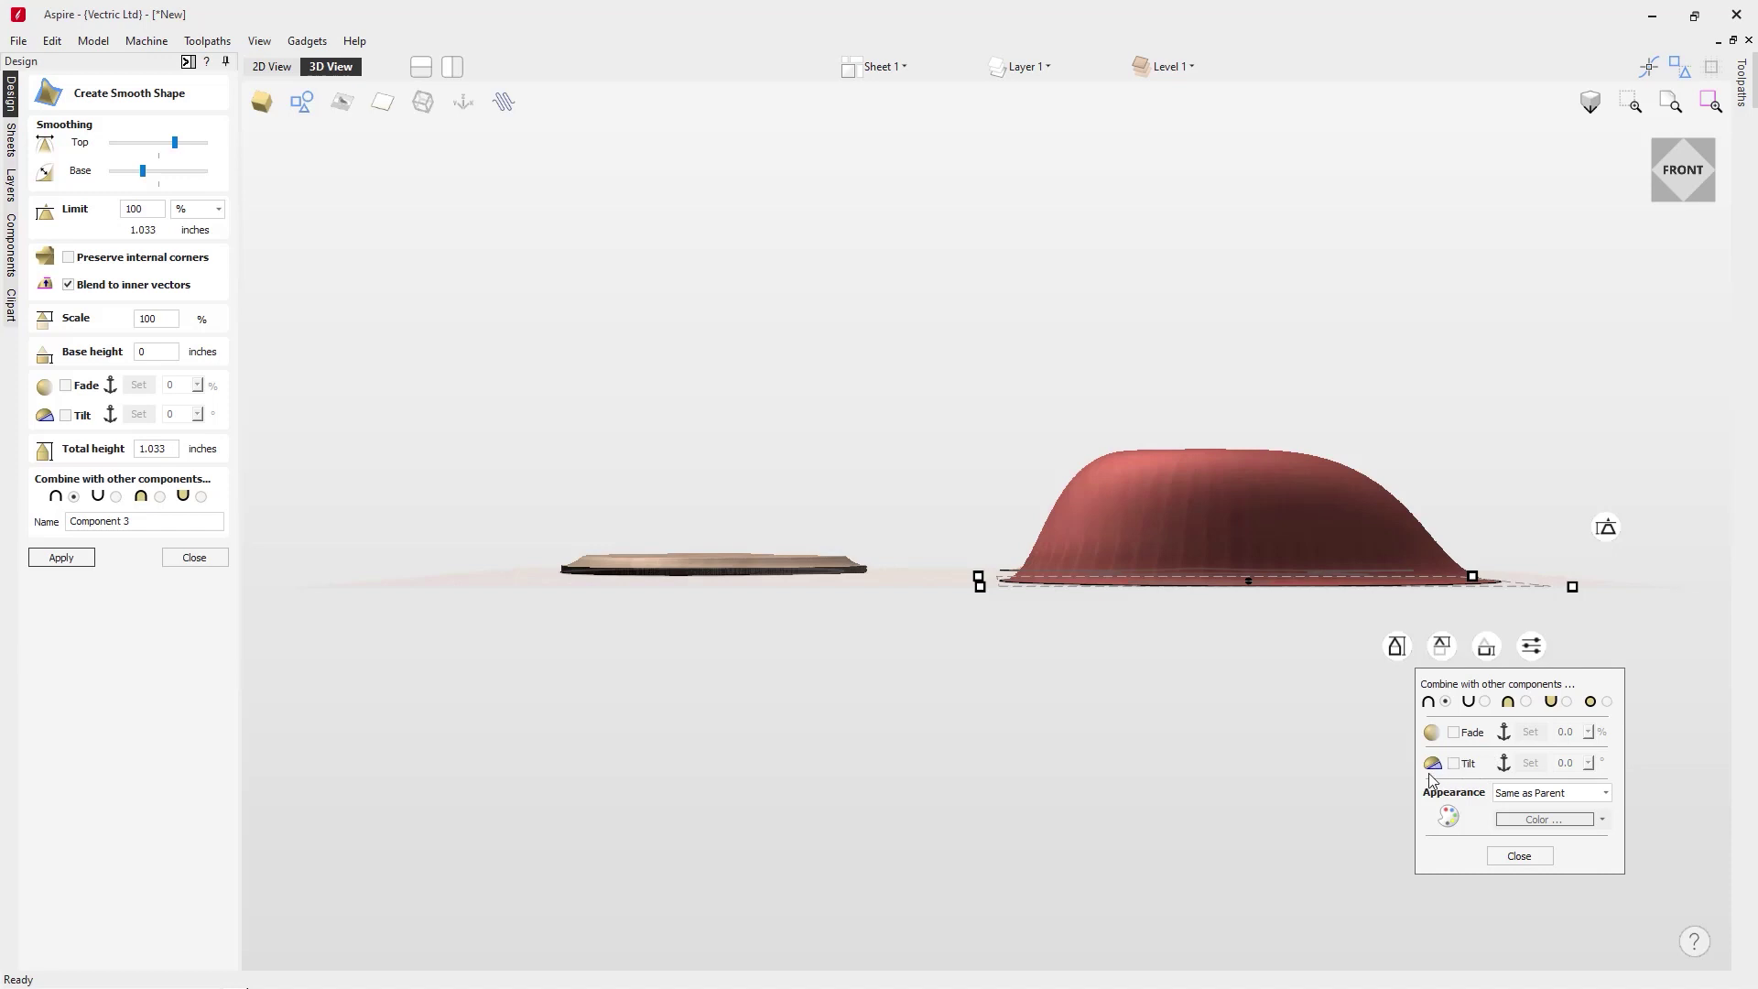
Step: Enable Tilt on the circular component, anchored horizontally from beyond its left edge to beyond its right edge in the top view
{"action": "left_click", "coordinate": [1684, 178]}
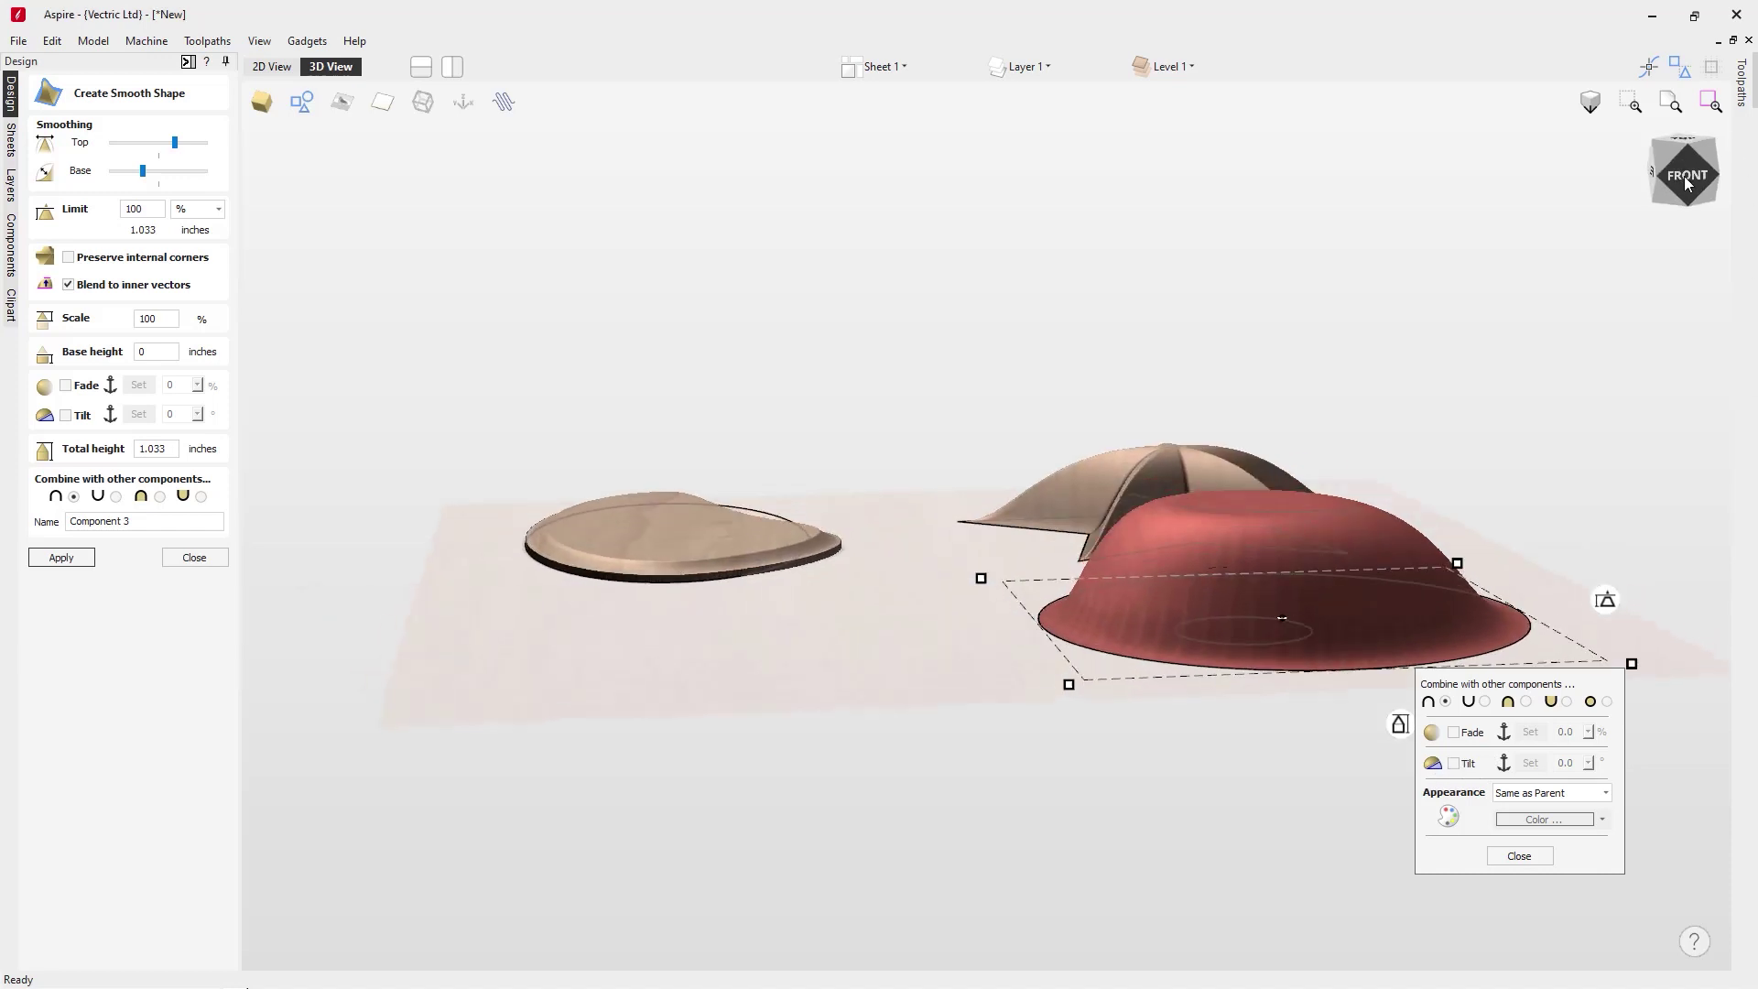
{"action": "left_click", "coordinate": [1681, 143]}
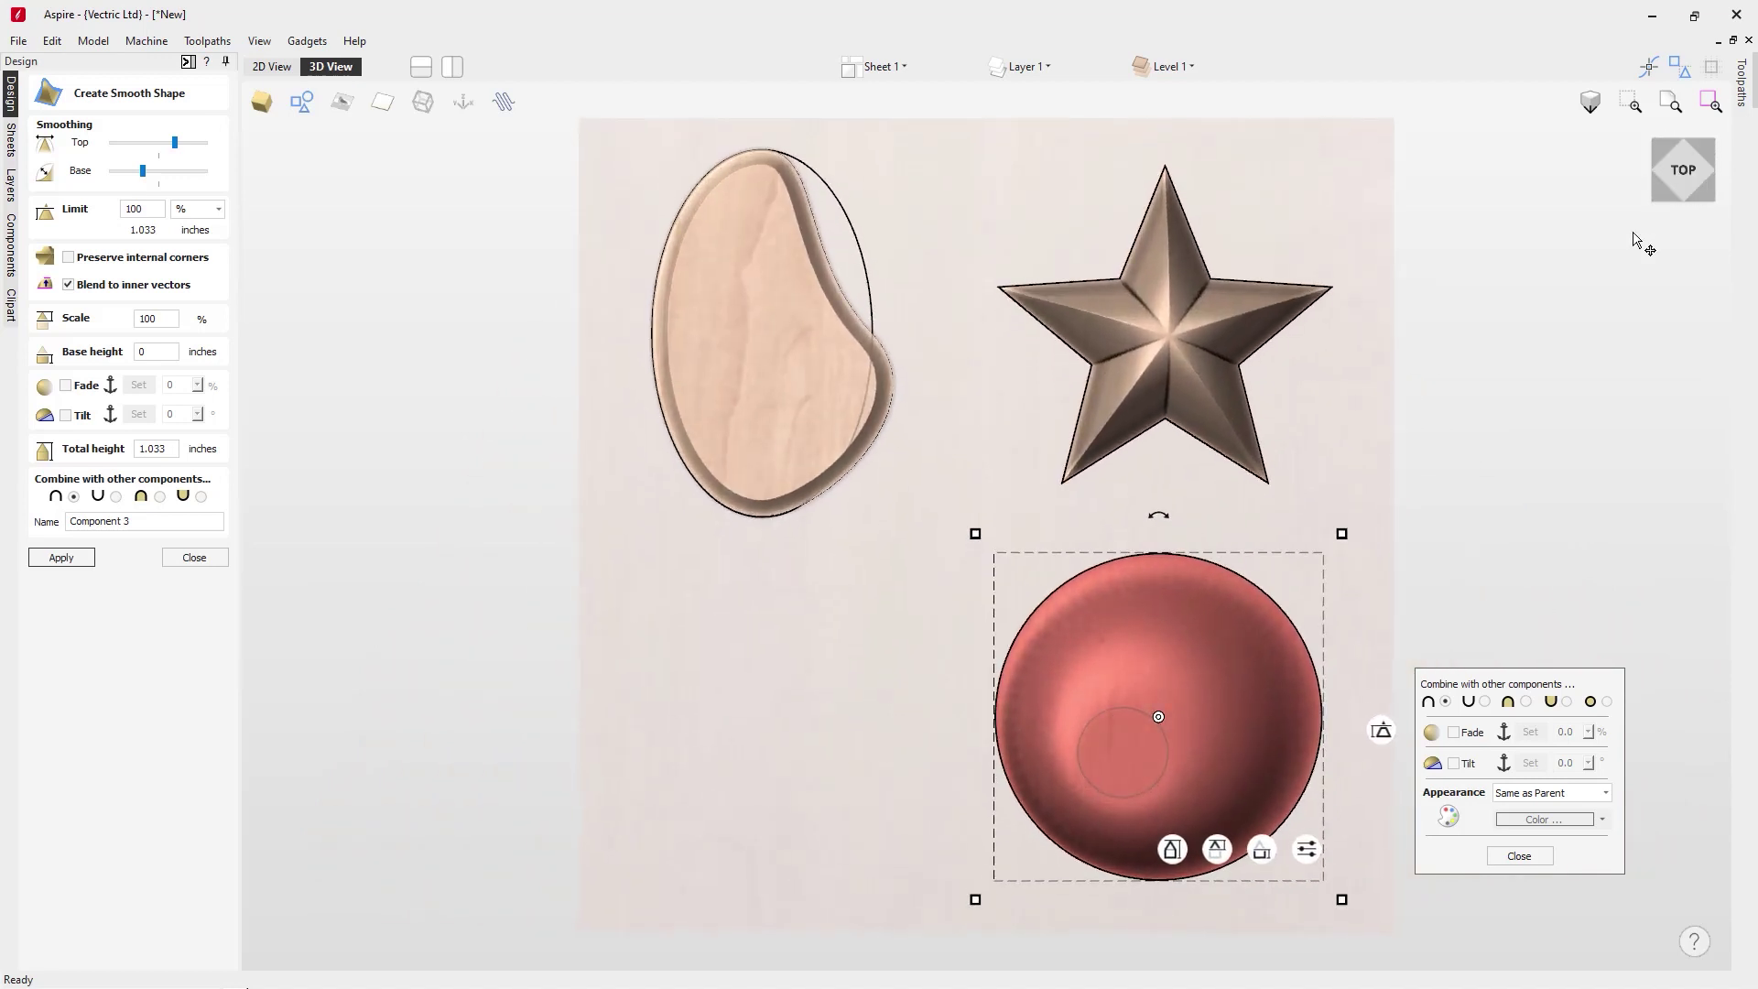
{"action": "left_click", "coordinate": [1454, 764]}
{"action": "left_click", "coordinate": [1537, 765]}
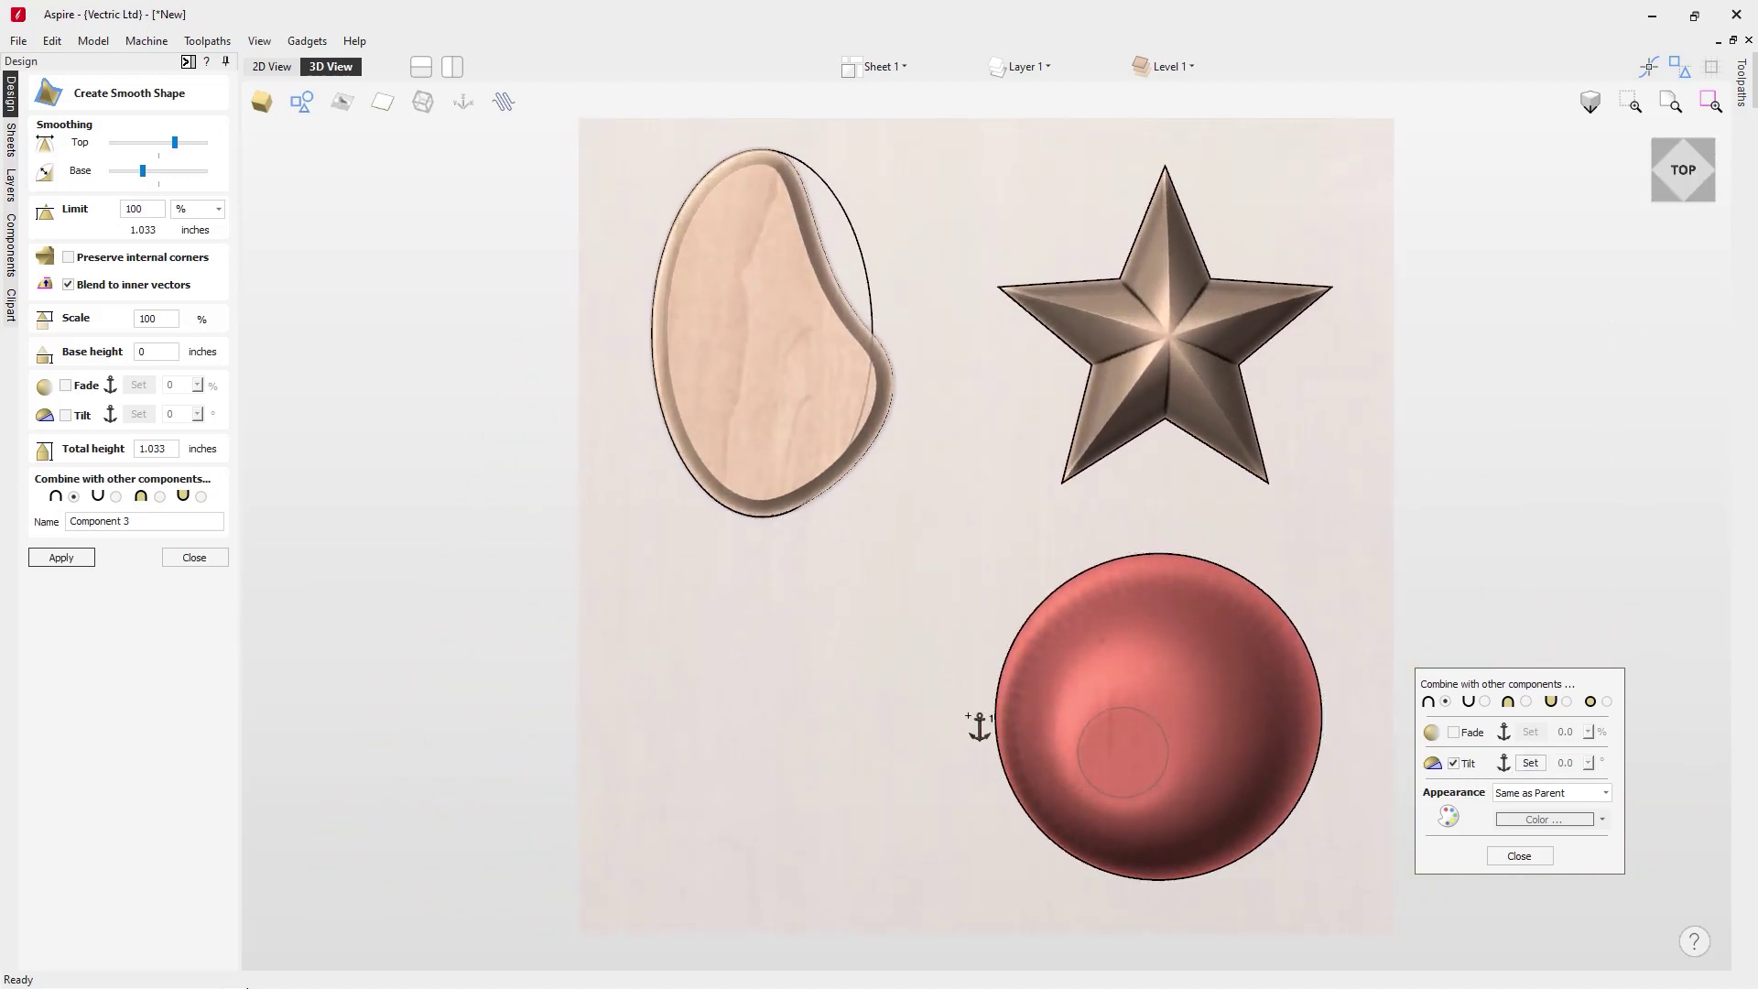
{"action": "left_click", "coordinate": [951, 708]}
{"action": "left_click", "coordinate": [1359, 707]}
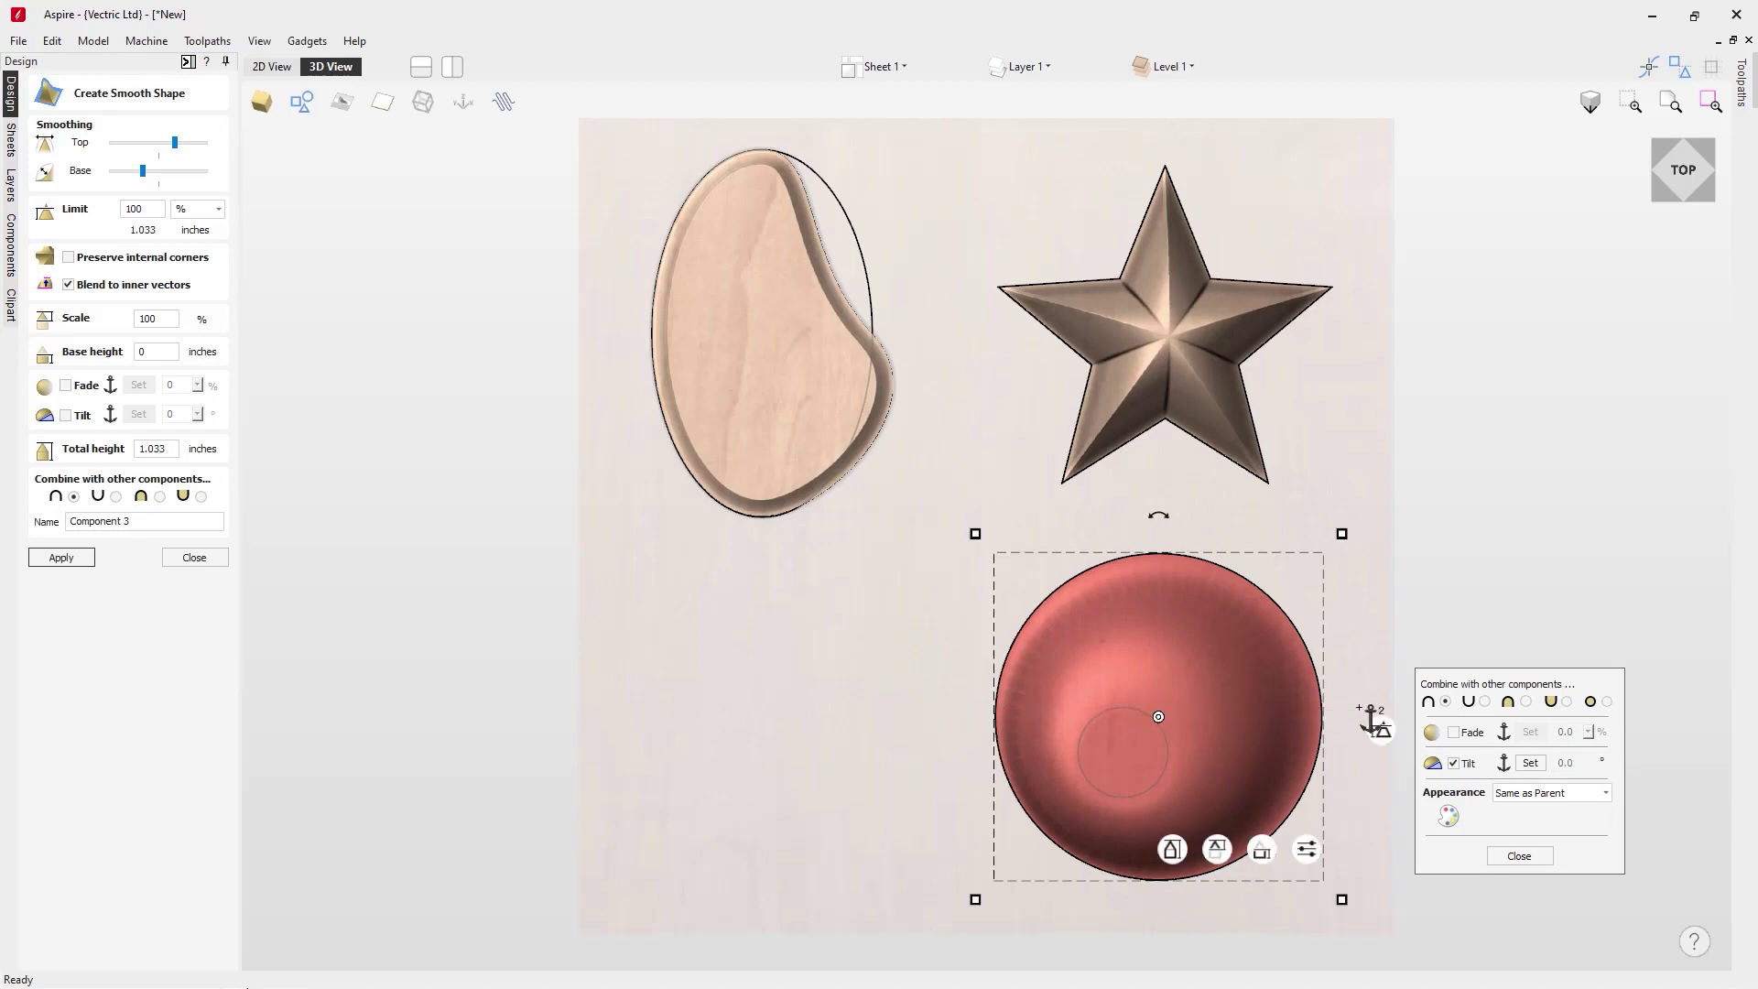
Step: Tilt the circular component by 7 degrees in the front view and refine the angle to 7.2 degrees
{"action": "left_click", "coordinate": [1669, 194]}
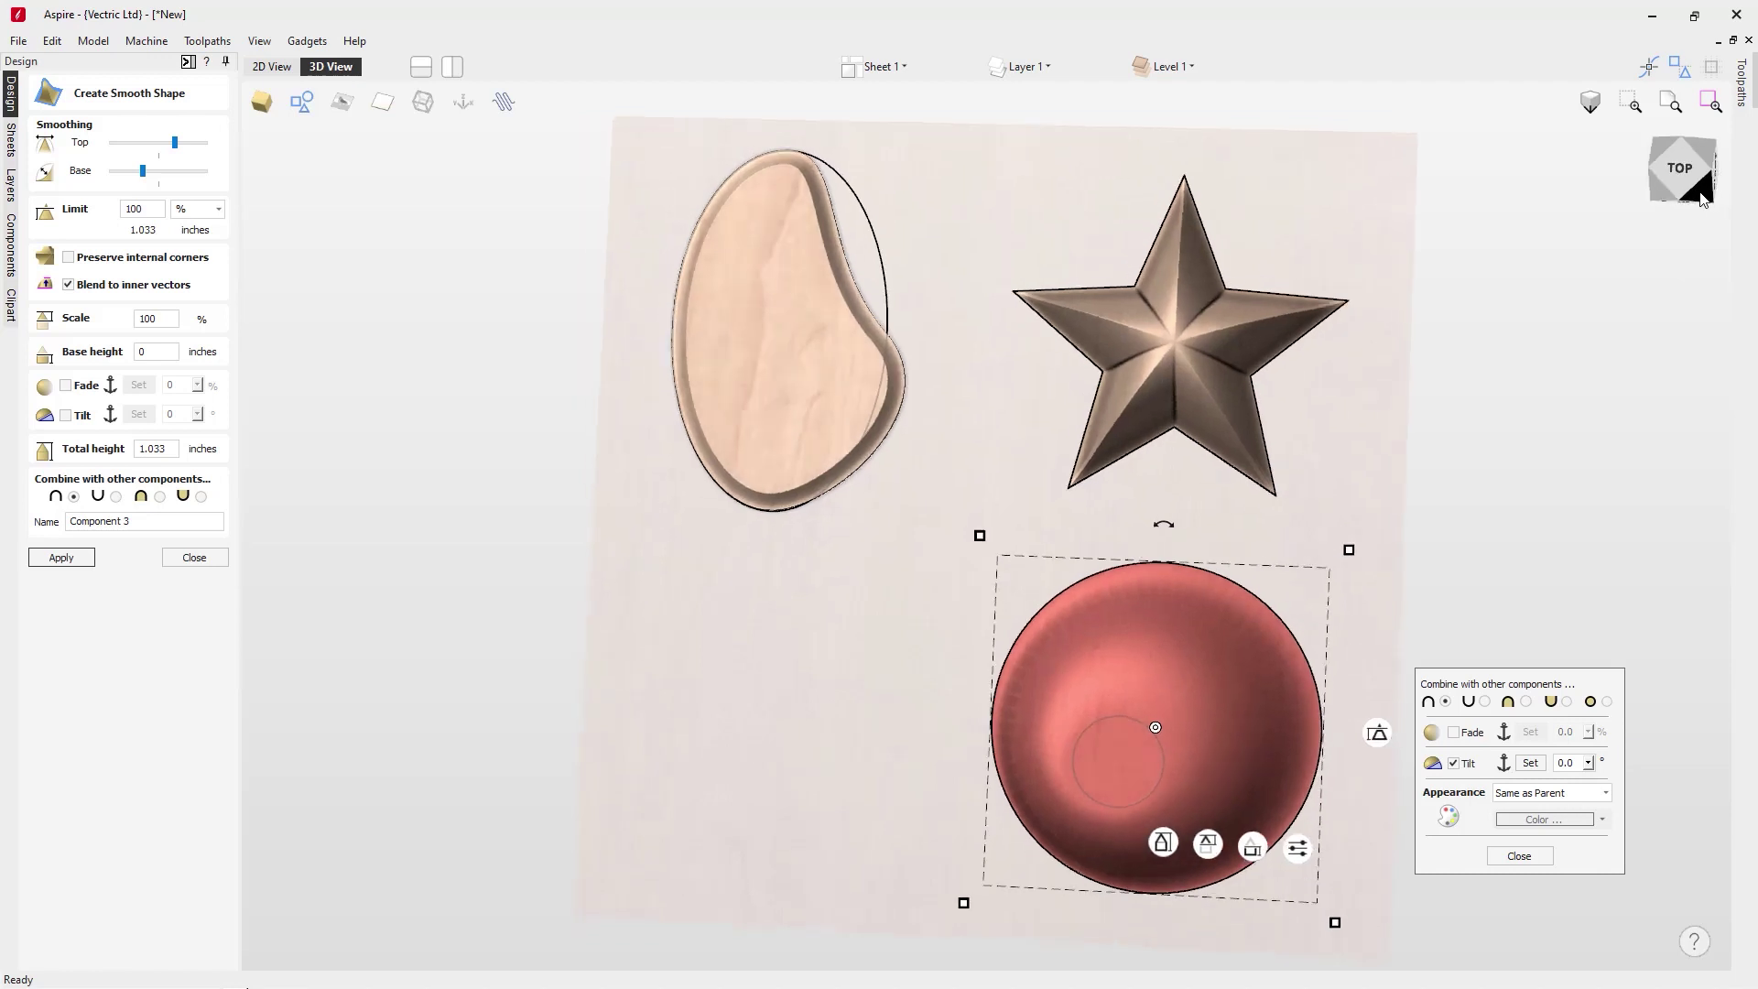
{"action": "left_click", "coordinate": [1687, 198]}
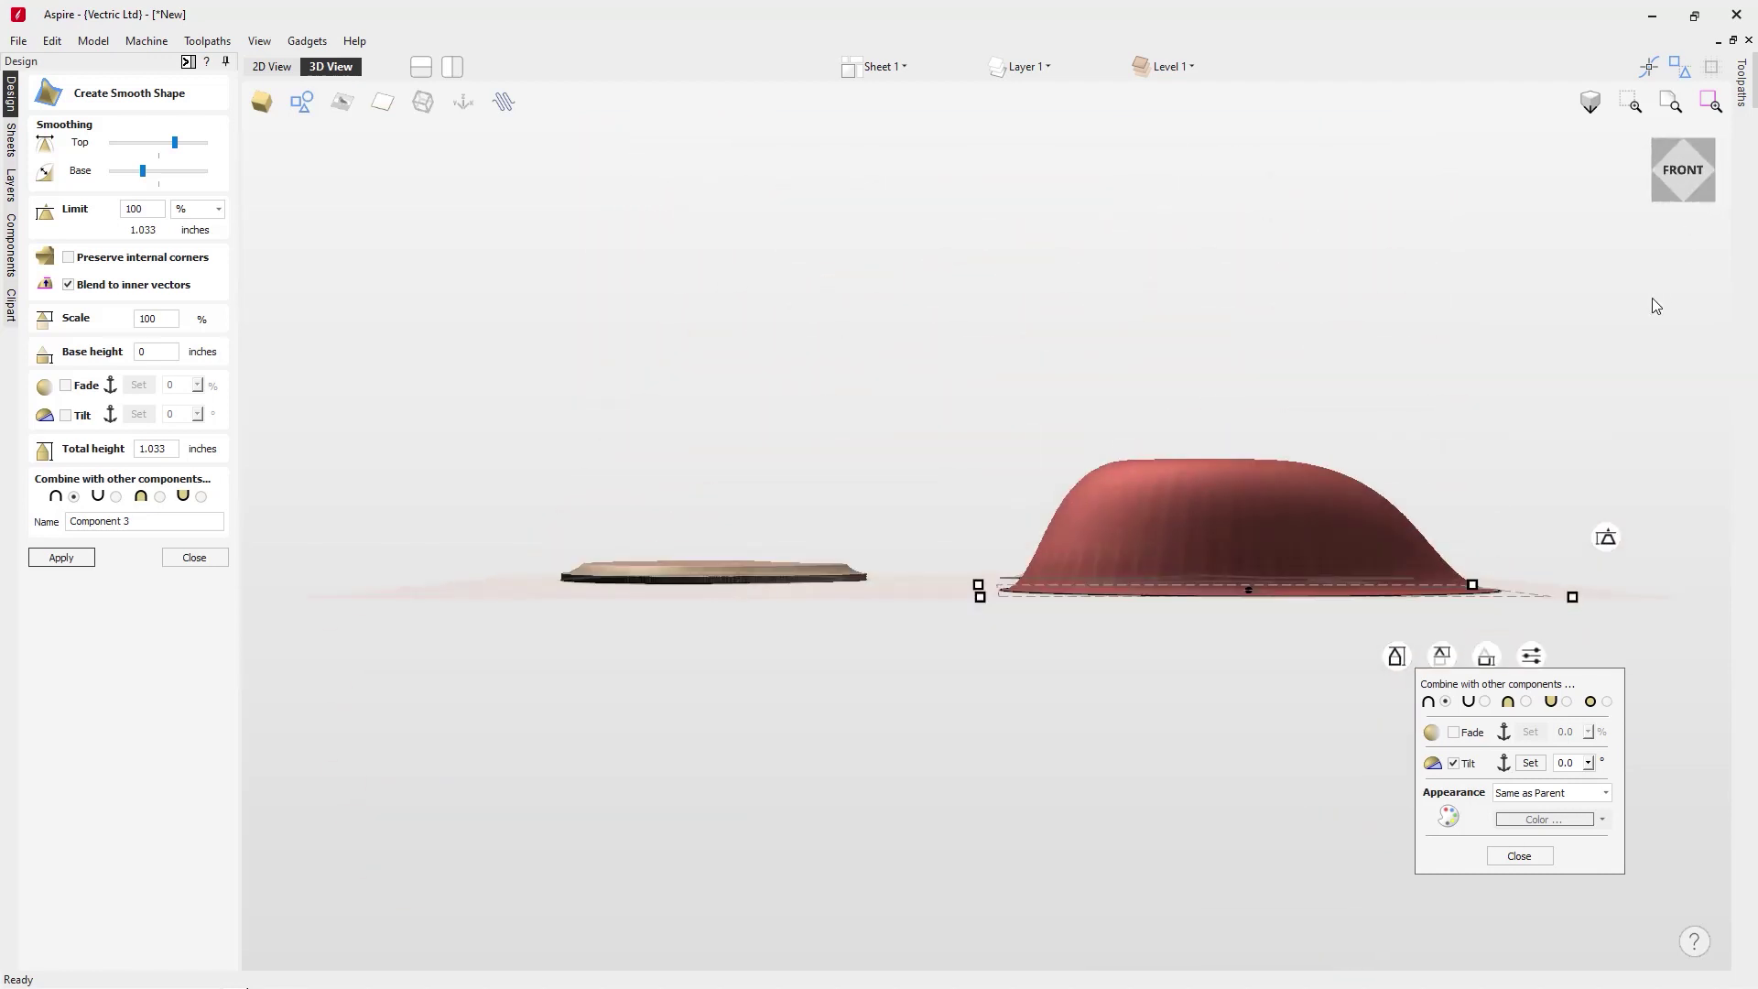
{"action": "left_click", "coordinate": [1590, 768]}
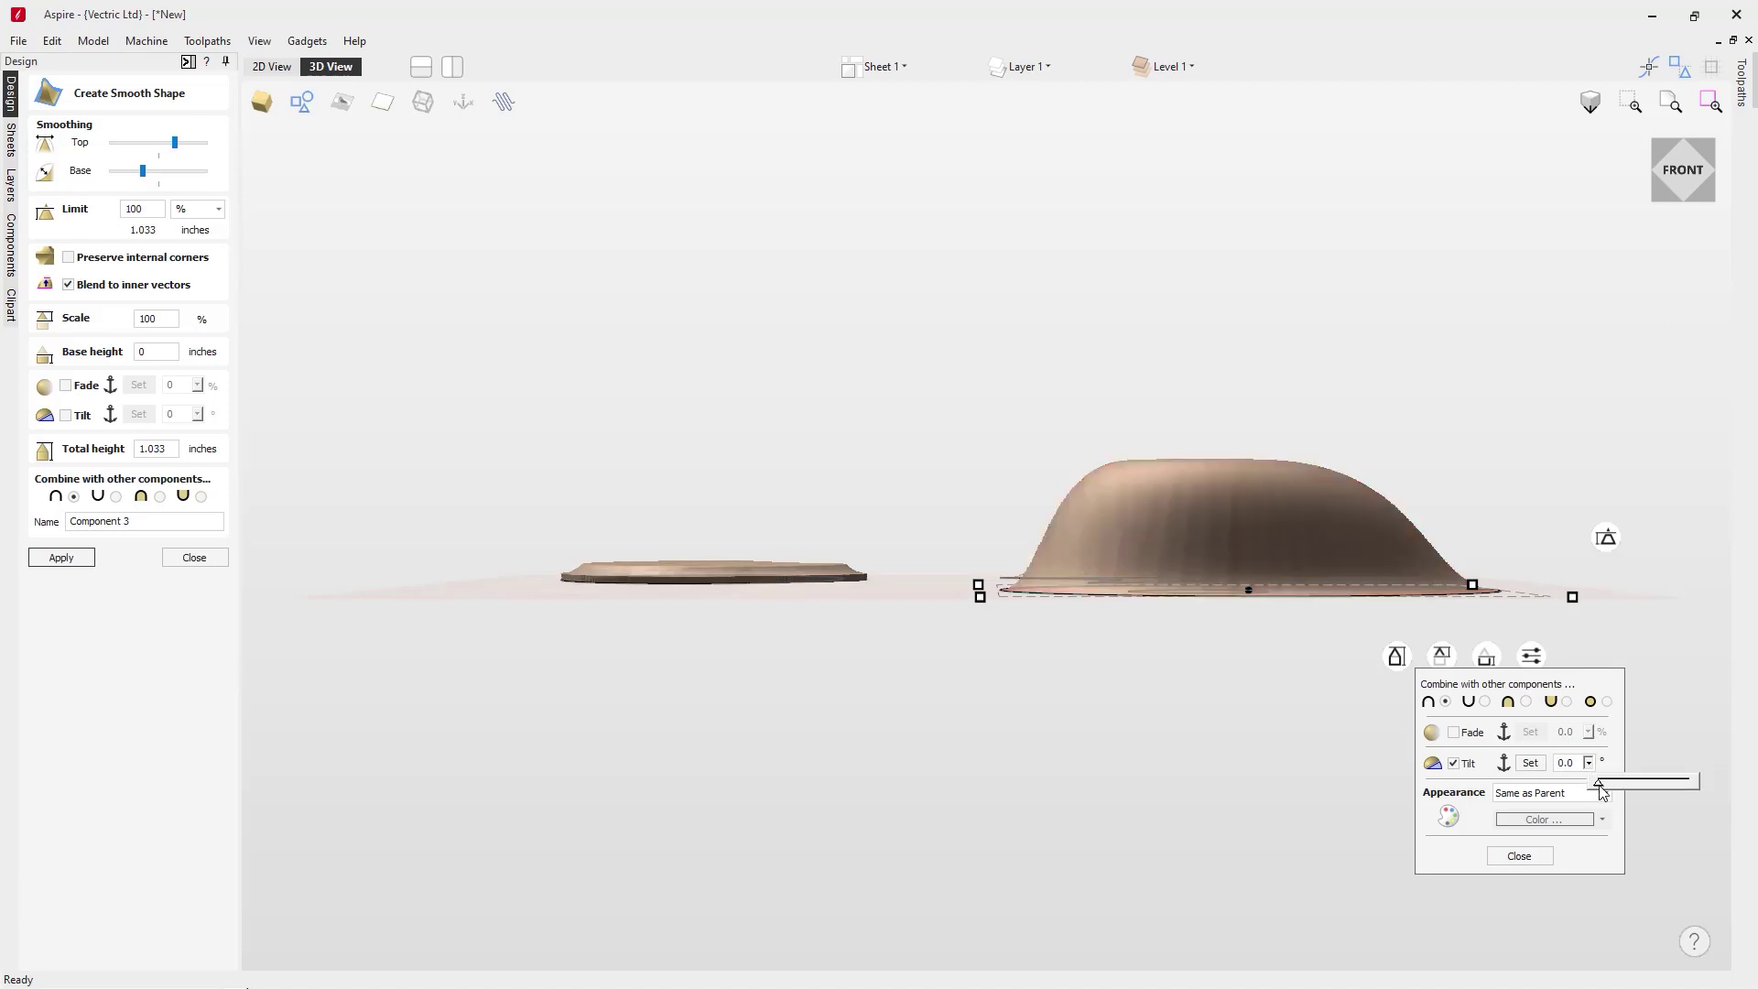
{"action": "left_click_drag", "start_coordinate": [1599, 785], "coordinate": [1633, 780]}
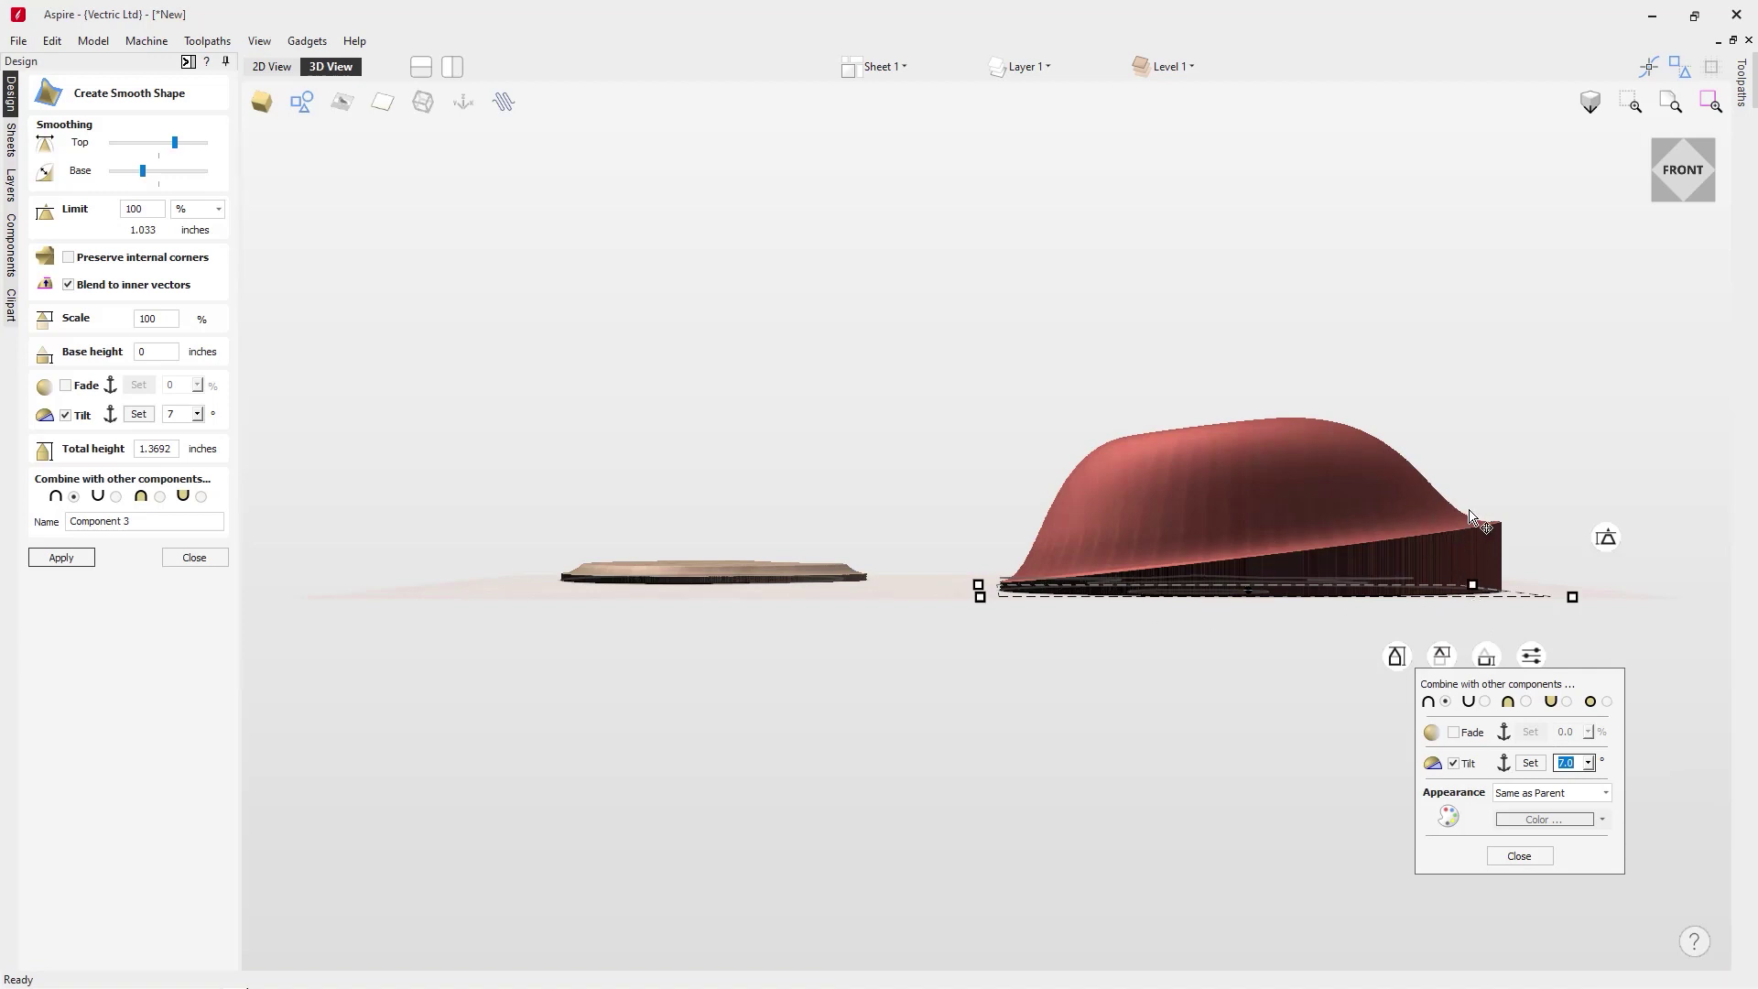
{"action": "left_click", "coordinate": [1589, 763]}
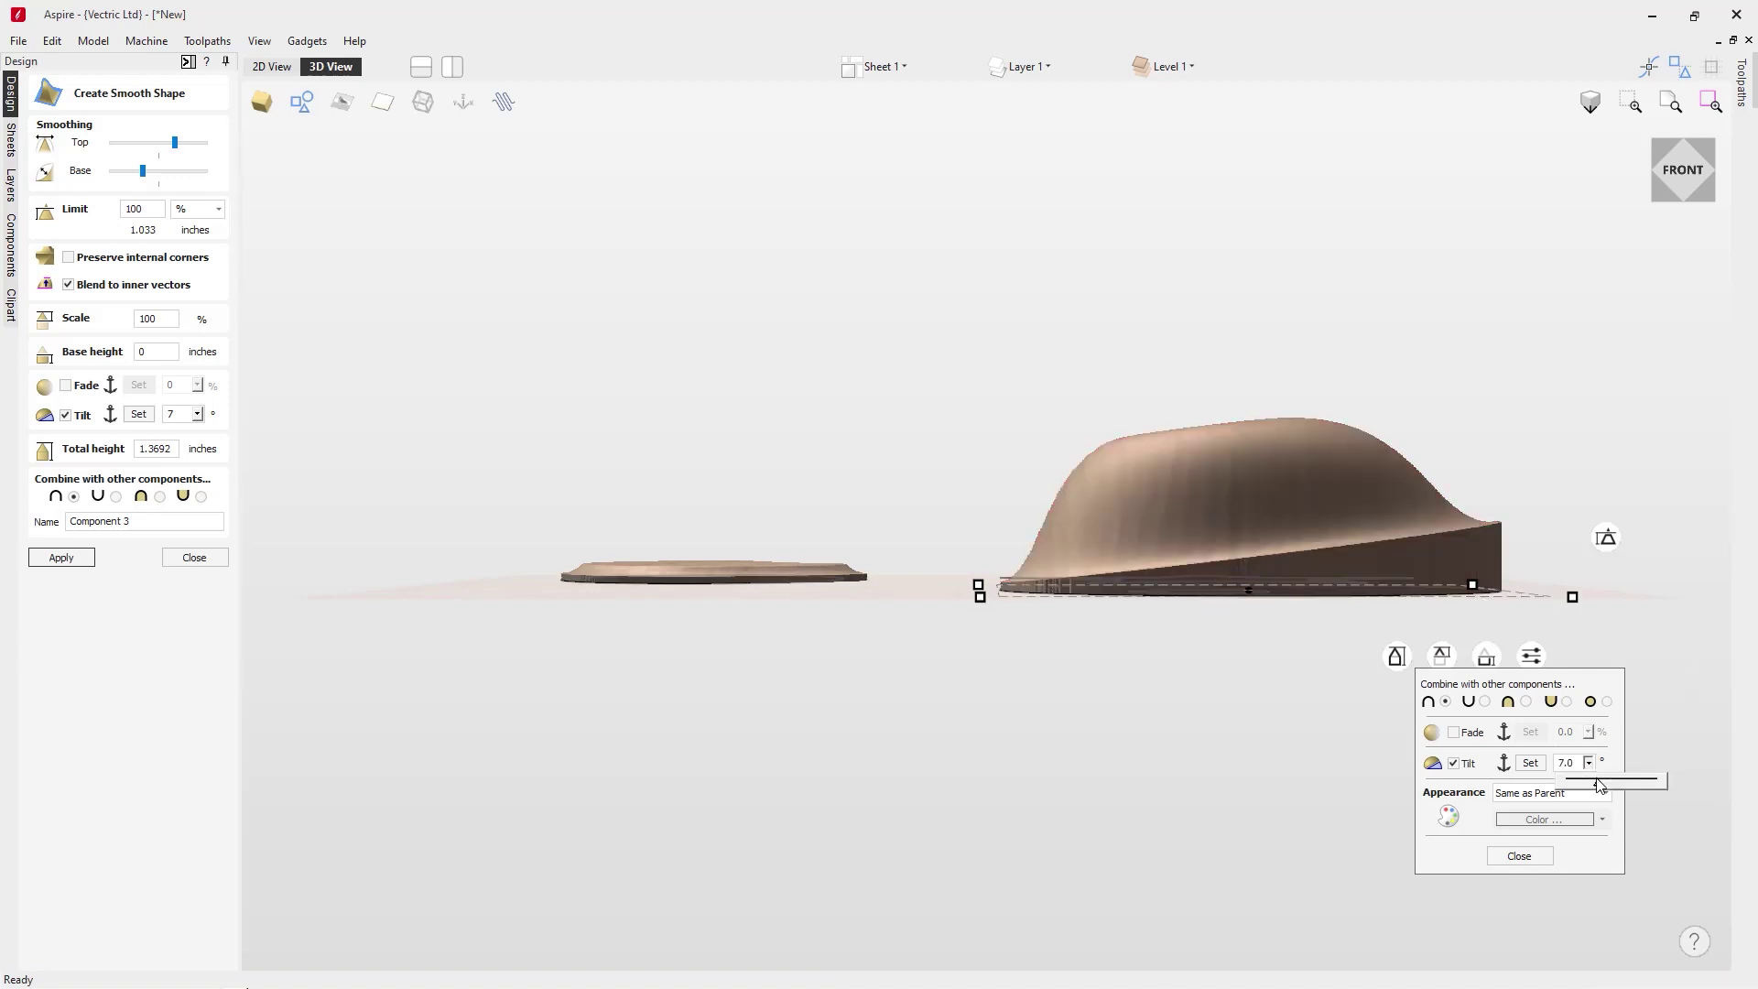
{"action": "mouse_move", "coordinate": [1626, 784]}
{"action": "left_mouse_down"}
{"action": "mouse_move", "coordinate": [1585, 785]}
{"action": "mouse_move", "coordinate": [1602, 789]}
{"action": "left_mouse_up"}
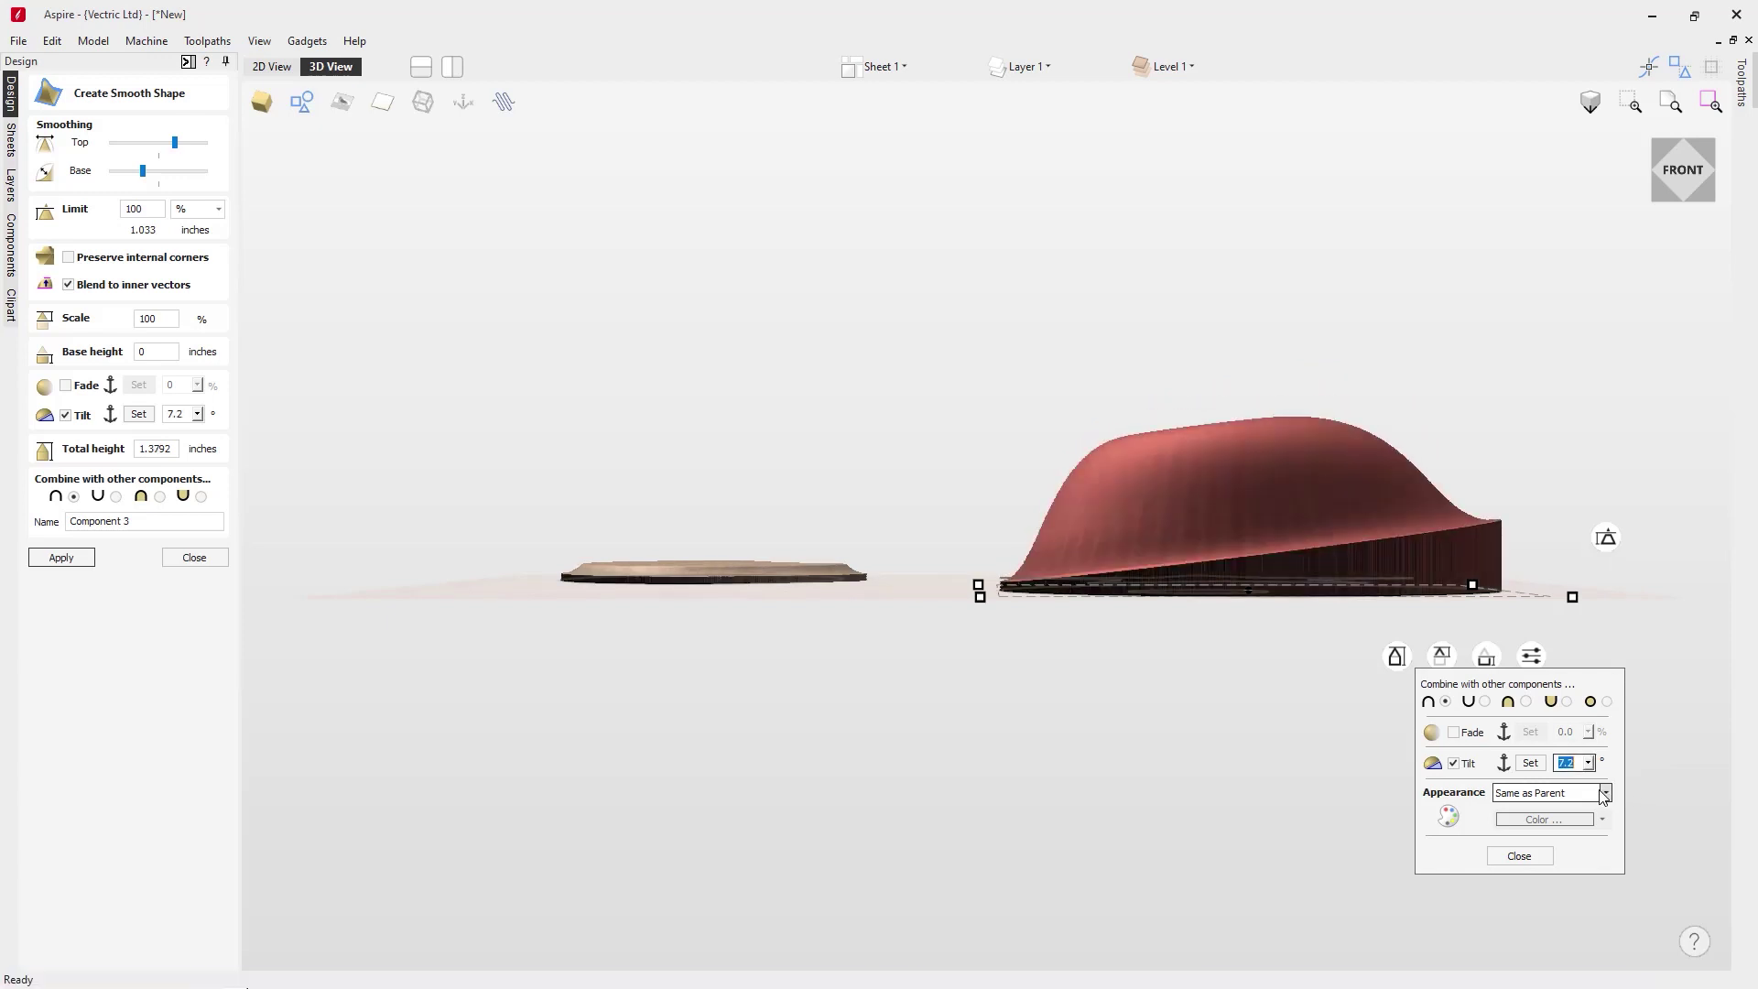